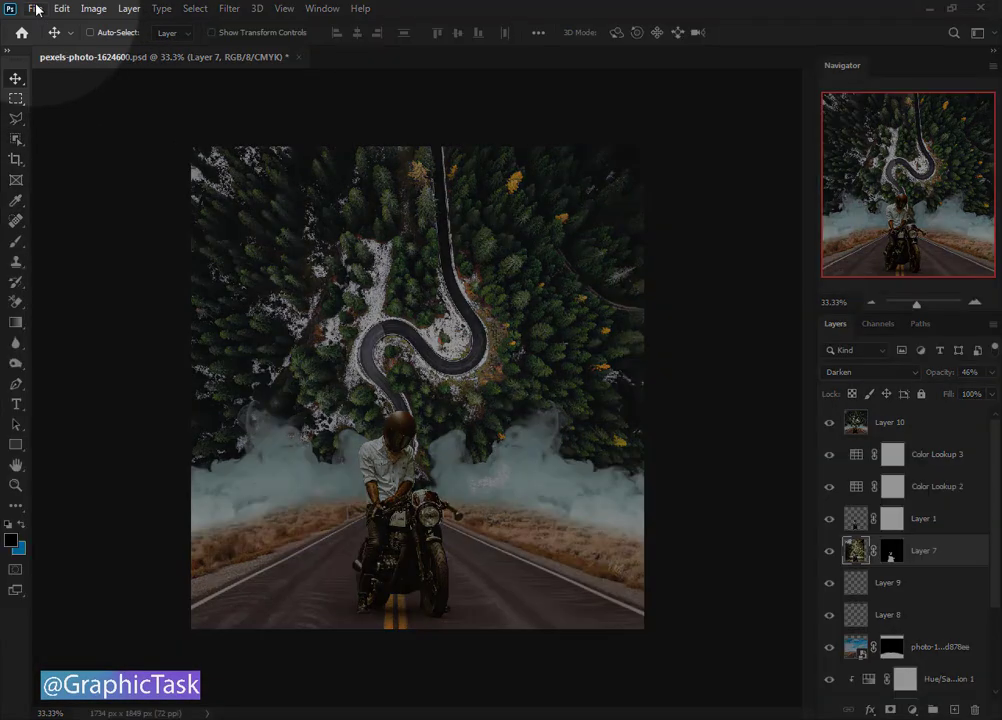
- Set up a new document of 1774 × 1849 pixels at 300 pixels per inch
{"action": "left_click", "coordinate": [36, 10]}
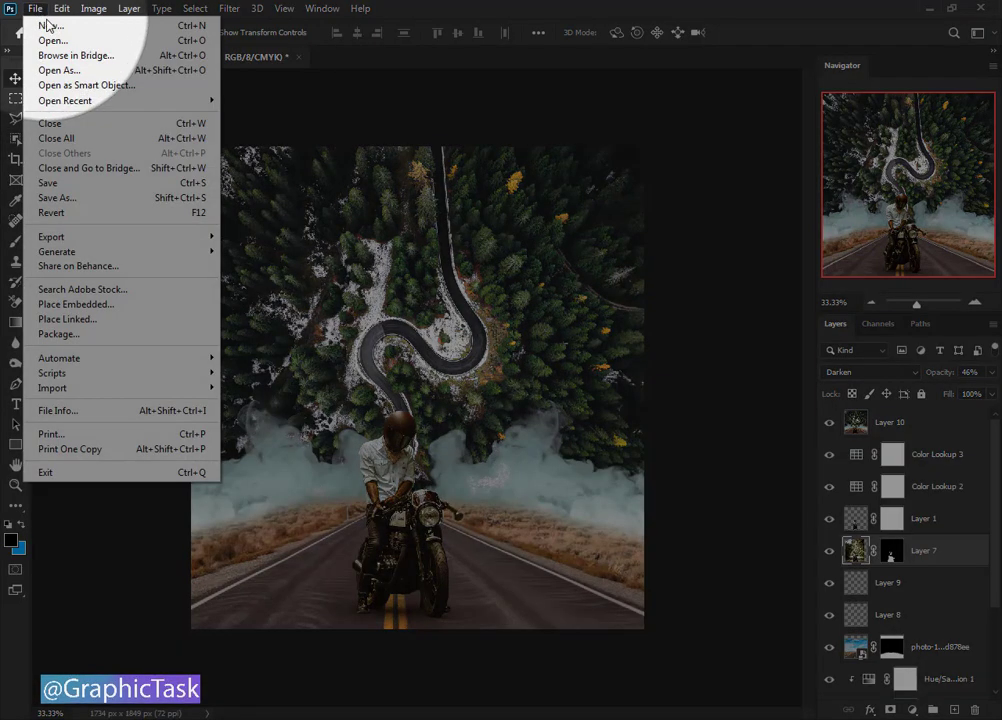
{"action": "left_click", "coordinate": [62, 28]}
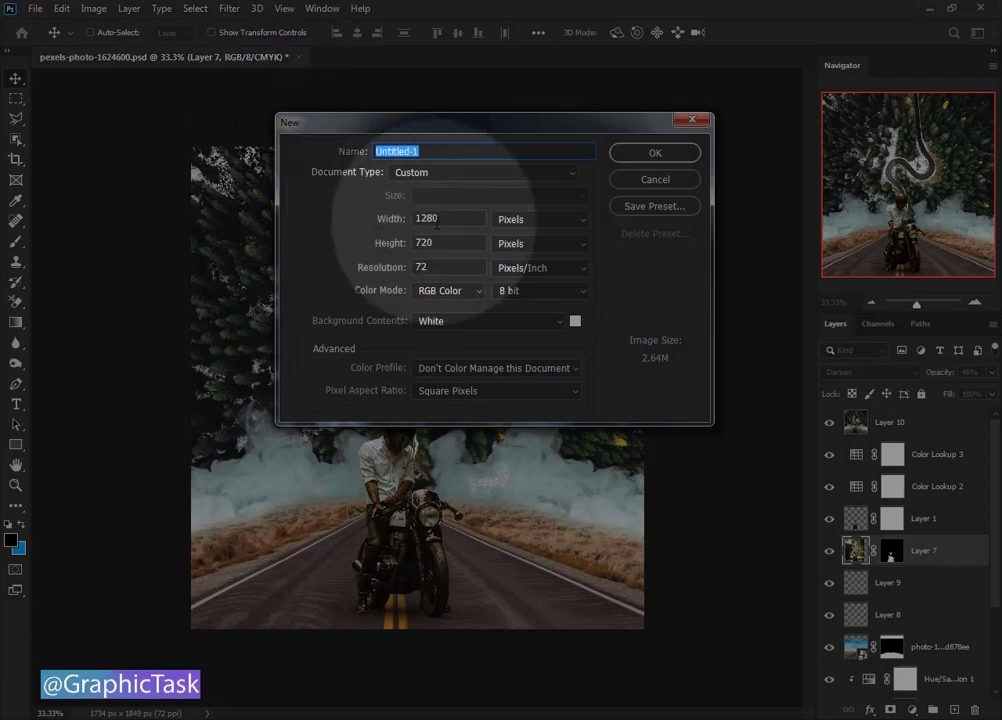
{"action": "left_click", "coordinate": [441, 218]}
{"action": "left_click_drag", "start_coordinate": [441, 218], "coordinate": [417, 218]}
{"action": "type", "text": "177"}
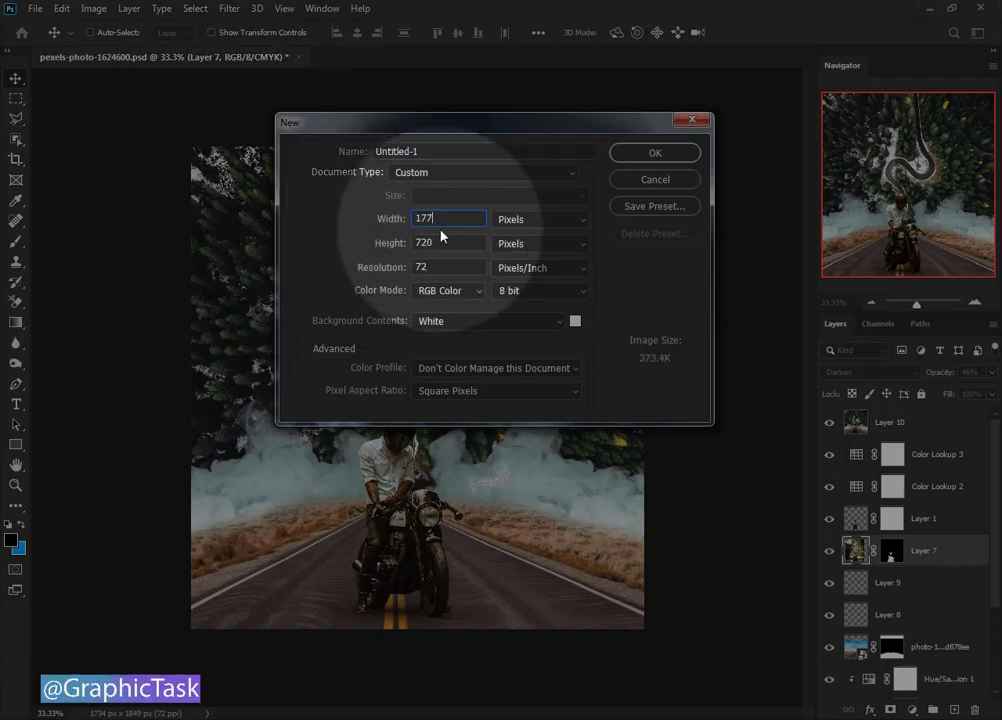
{"action": "type", "text": "4"}
{"action": "key", "text": "Tab"}
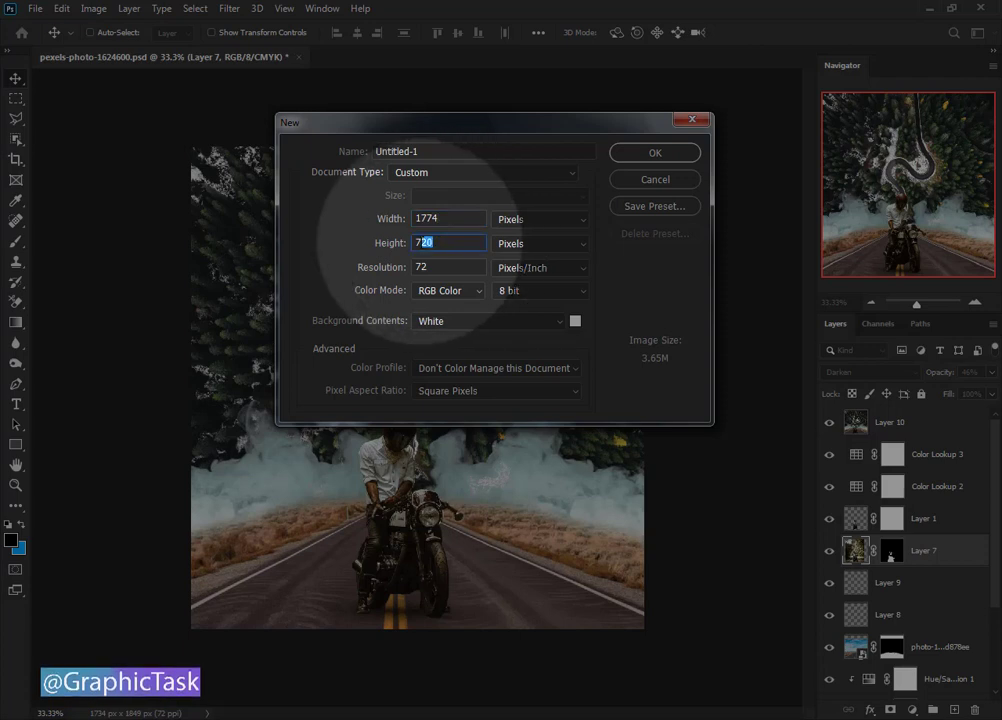
{"action": "type", "text": "184"}
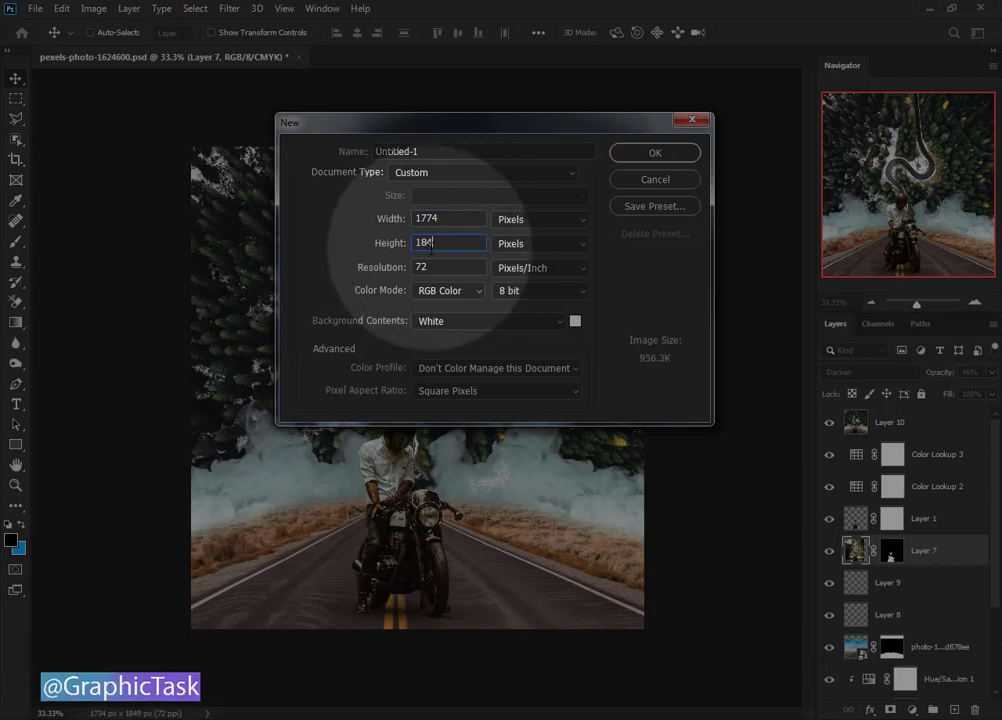
{"action": "type", "text": "9"}
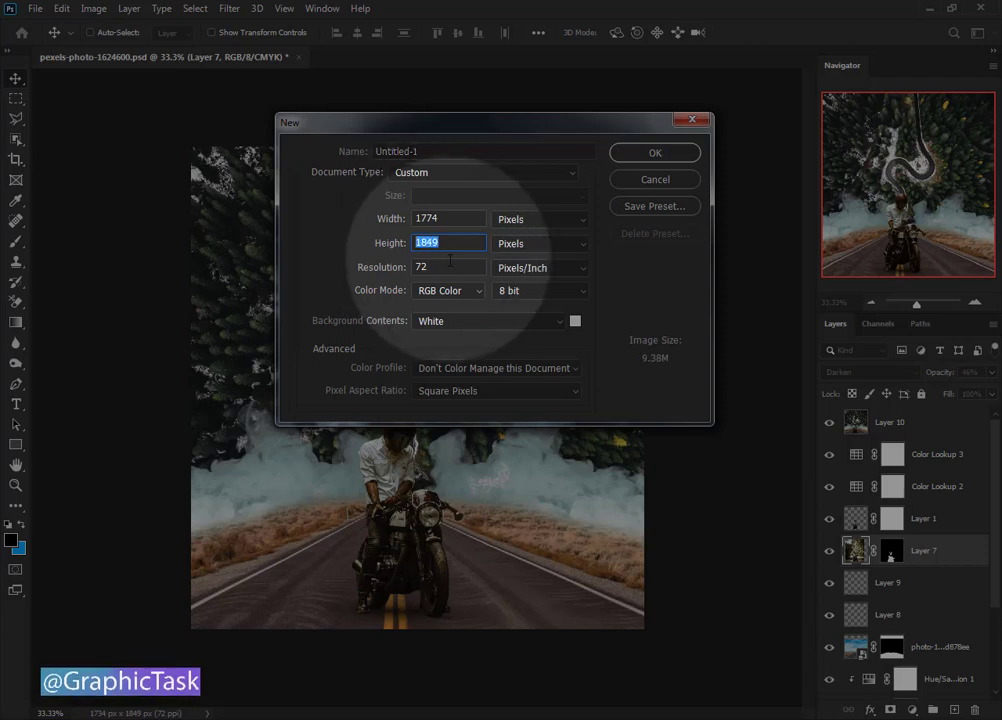
{"action": "key", "text": "Tab"}
{"action": "type", "text": "300"}
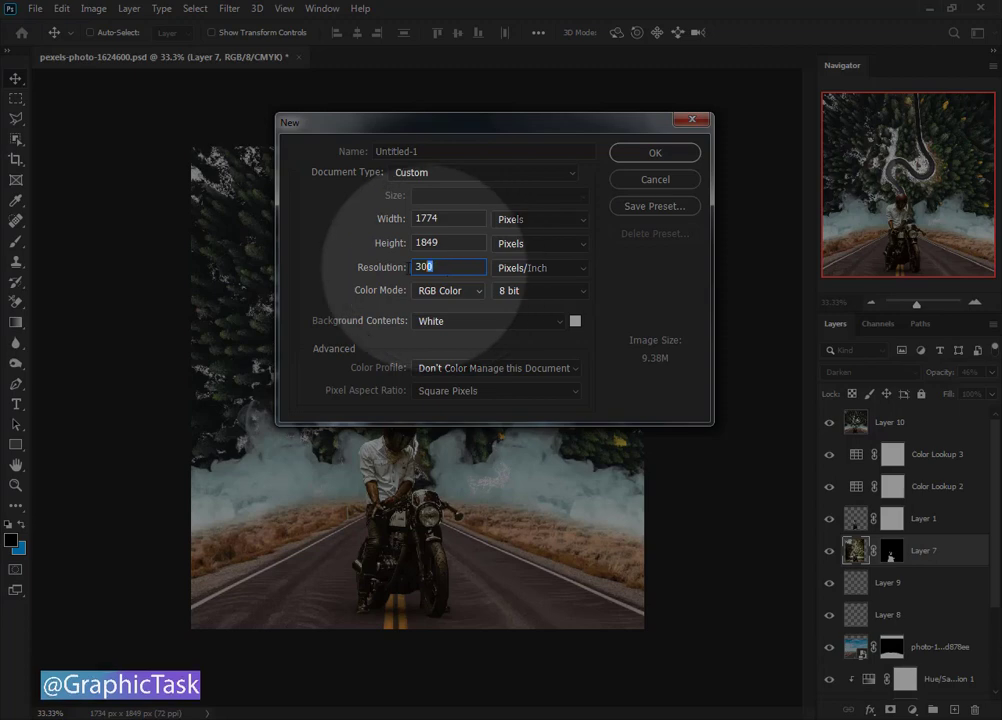
{"action": "double_click", "coordinate": [449, 268]}
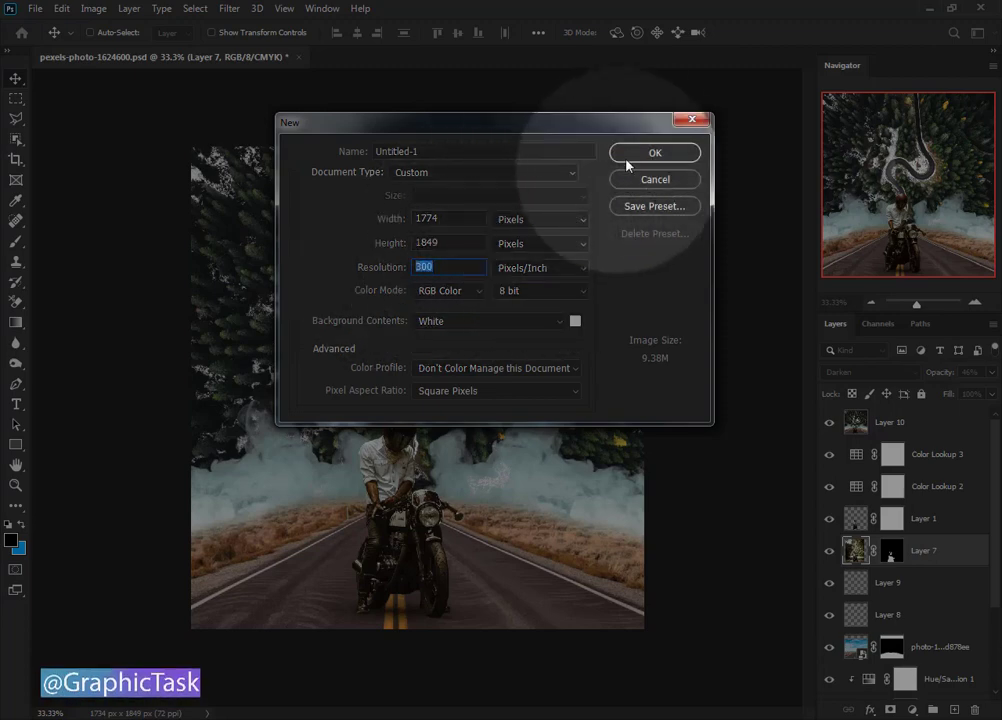
- Create the blank document and drag pexels-photo-1624600 from Explorer onto its canvas
{"action": "left_click", "coordinate": [655, 152]}
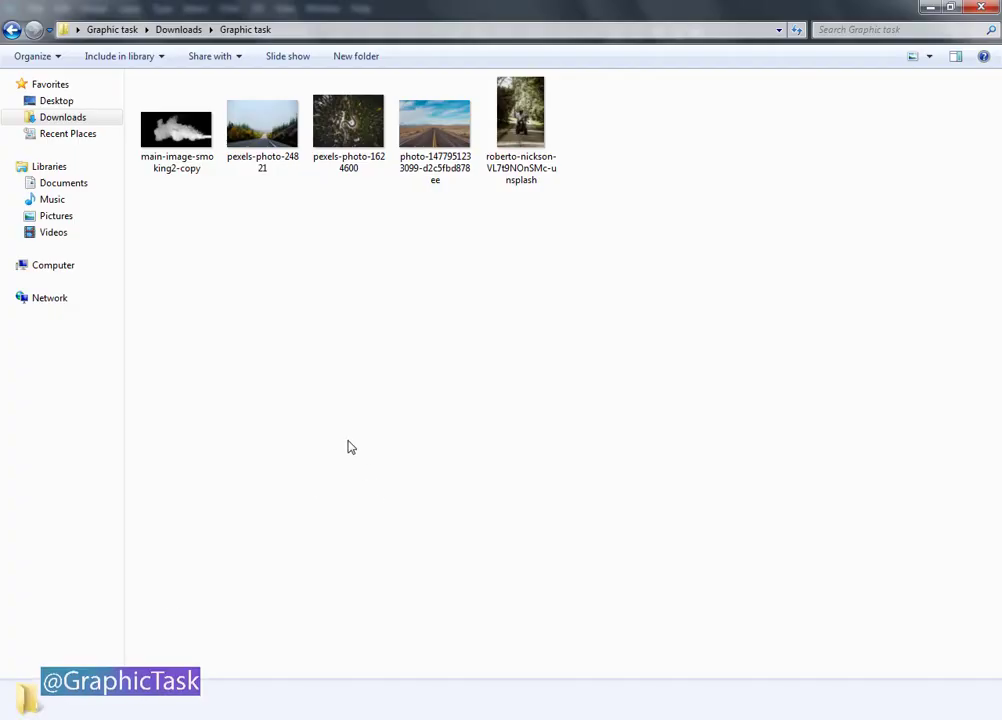
{"action": "mouse_move", "coordinate": [348, 125]}
{"action": "left_mouse_down"}
{"action": "mouse_move", "coordinate": [405, 700]}
{"action": "mouse_move", "coordinate": [440, 553]}
{"action": "left_mouse_up"}
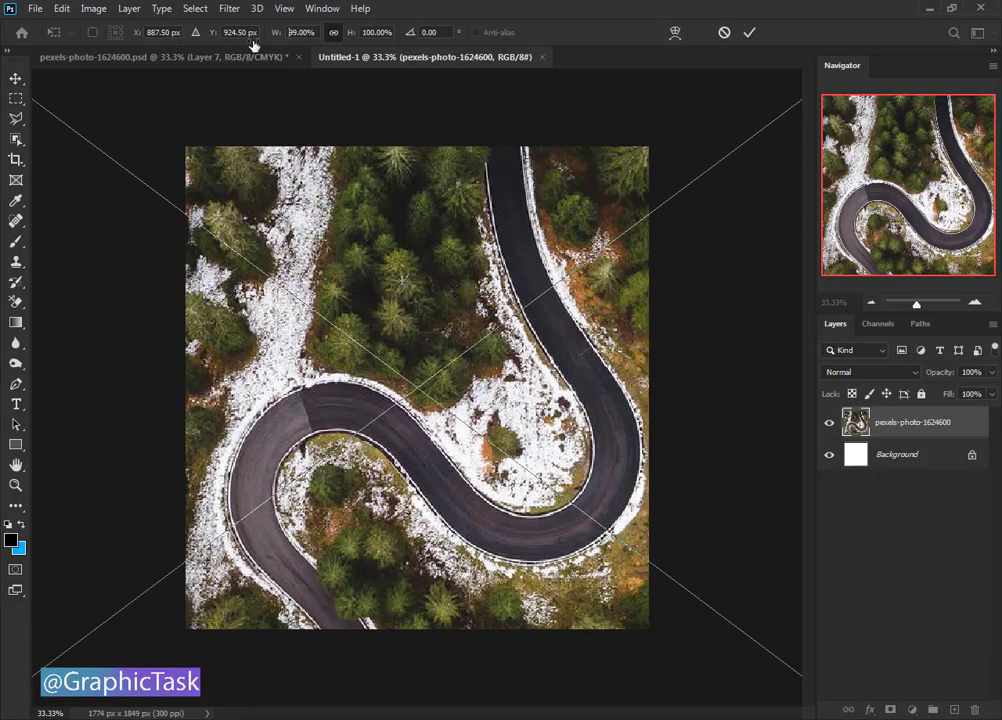
- Scale the forest road photo to 137.5%, leaving a thin white strip at the bottom, and commit
{"action": "left_click_drag", "start_coordinate": [253, 45], "coordinate": [224, 57]}
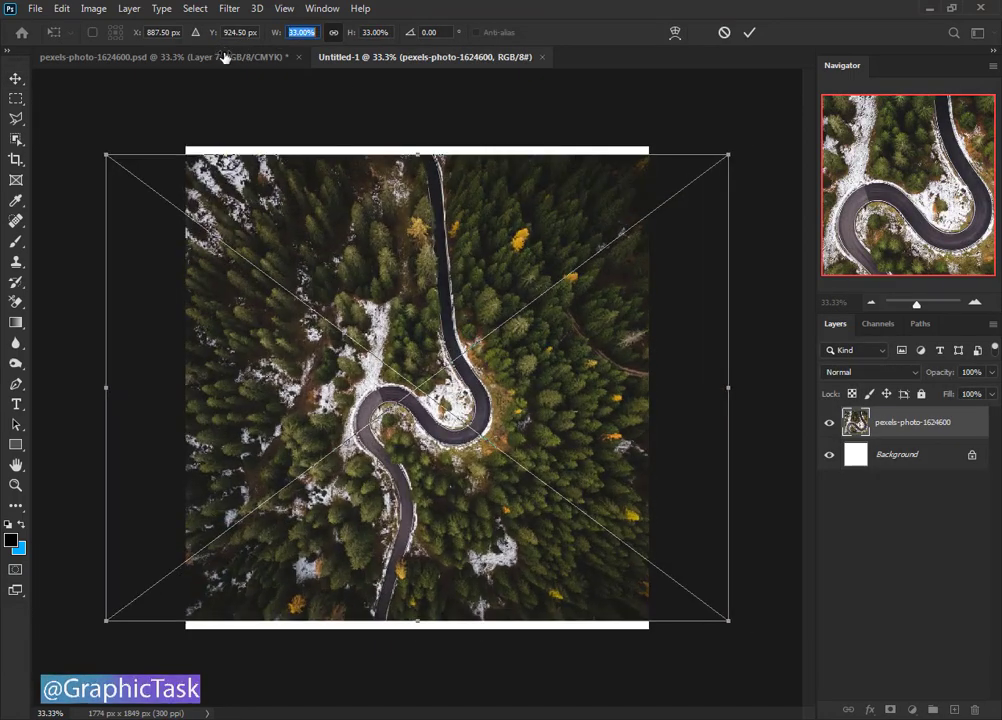
{"action": "left_click_drag", "start_coordinate": [384, 256], "coordinate": [383, 230]}
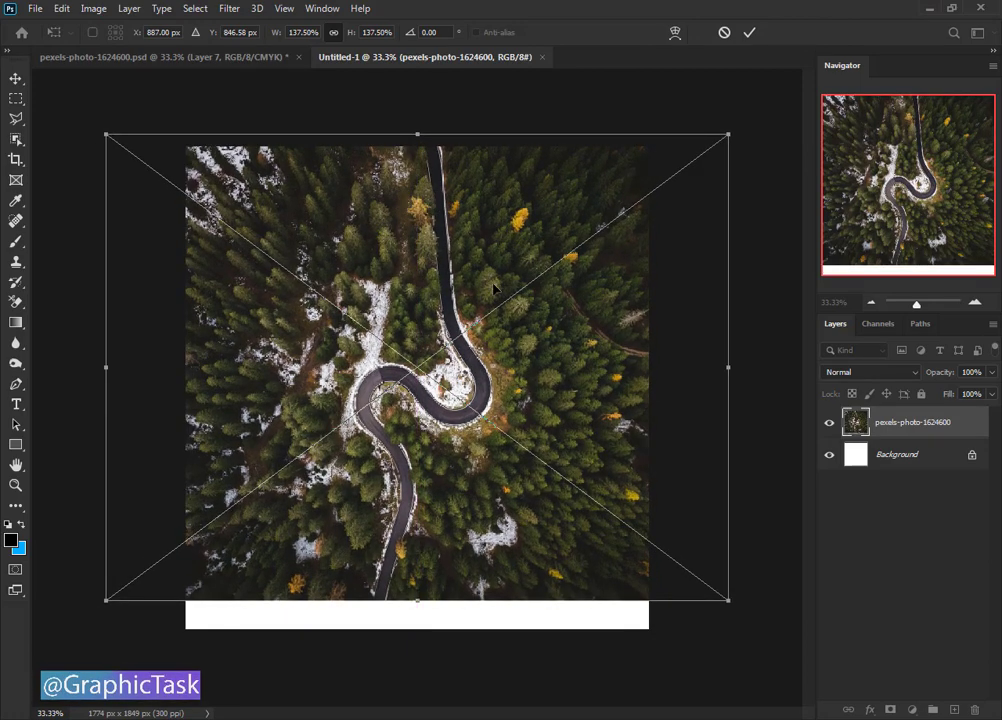
{"action": "left_click_drag", "start_coordinate": [493, 288], "coordinate": [493, 301]}
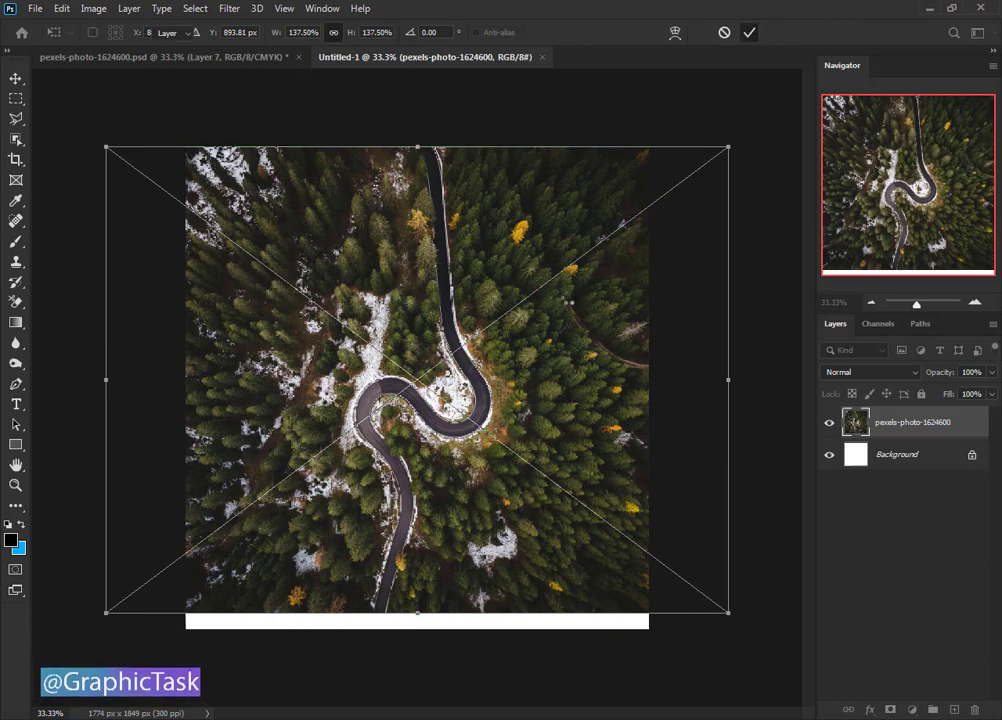
{"action": "left_click", "coordinate": [748, 32]}
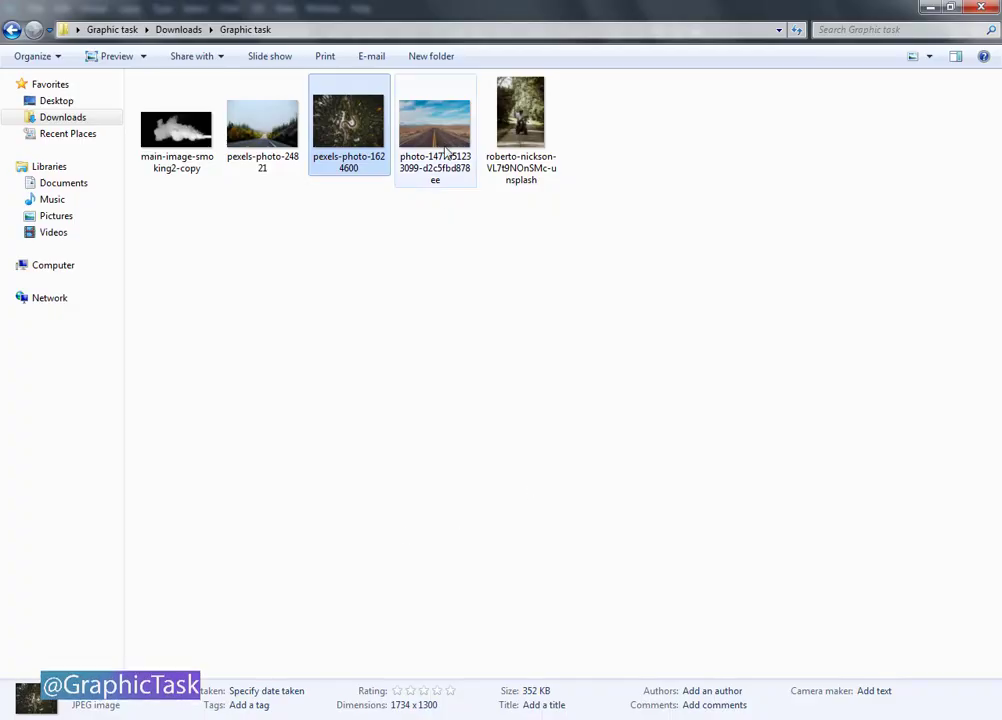
- Place the desert highway photo at 187.5% over the lower canvas and add a layer mask
{"action": "mouse_move", "coordinate": [430, 128]}
{"action": "left_mouse_down"}
{"action": "mouse_move", "coordinate": [415, 648]}
{"action": "mouse_move", "coordinate": [425, 698]}
{"action": "left_mouse_up"}
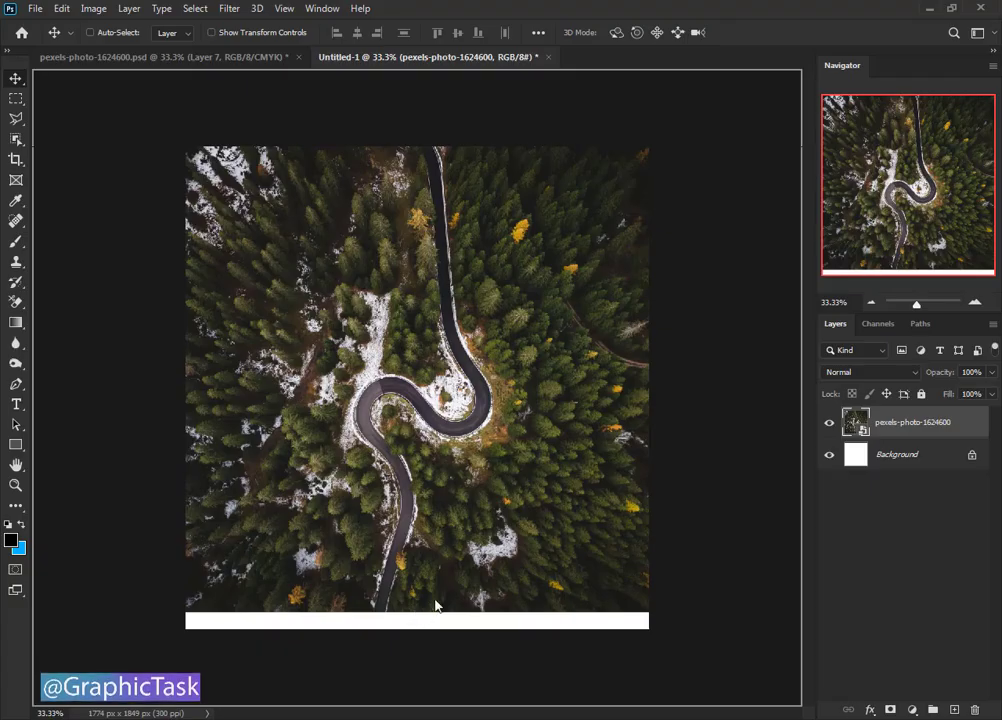
{"action": "left_click_drag", "start_coordinate": [436, 603], "coordinate": [436, 602]}
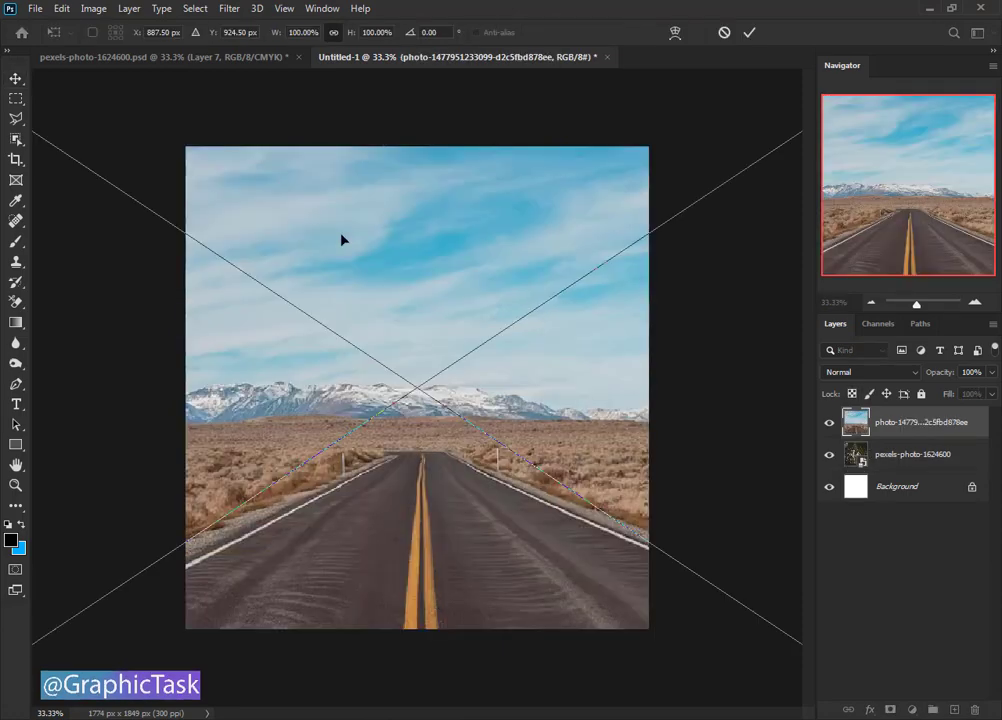
{"action": "left_click_drag", "start_coordinate": [278, 35], "coordinate": [235, 45]}
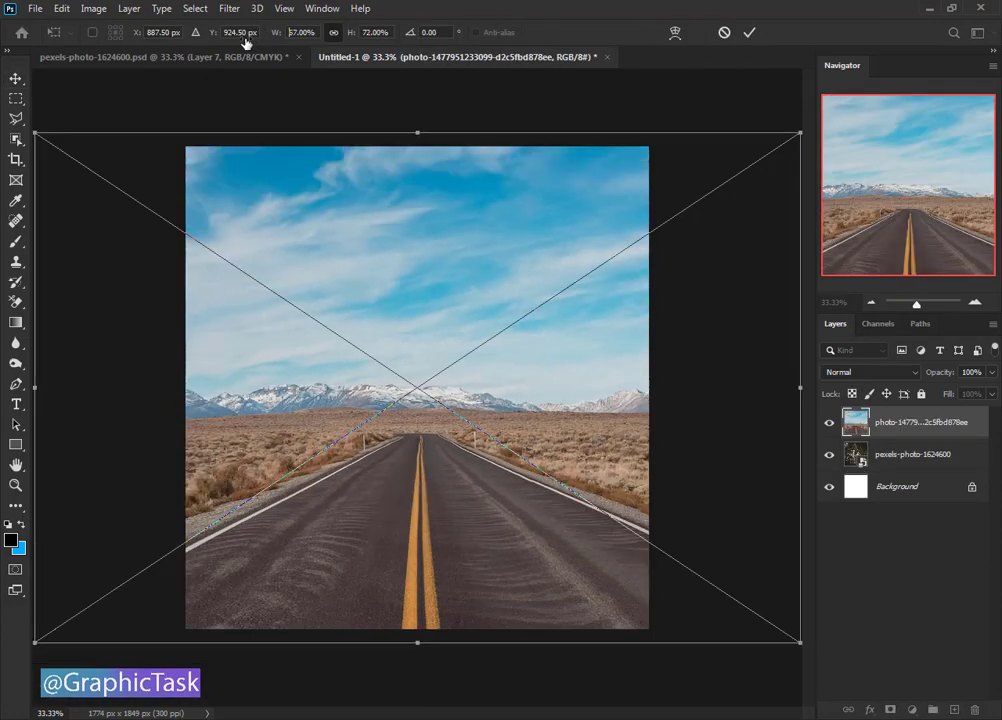
{"action": "left_click_drag", "start_coordinate": [542, 310], "coordinate": [542, 397]}
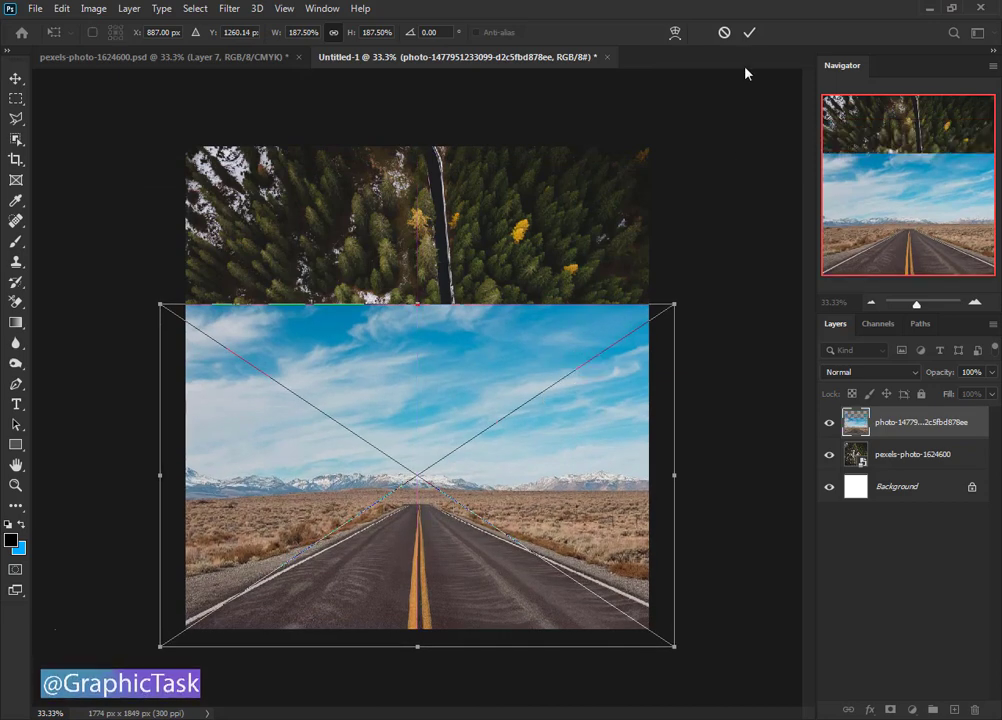
{"action": "left_click", "coordinate": [749, 36]}
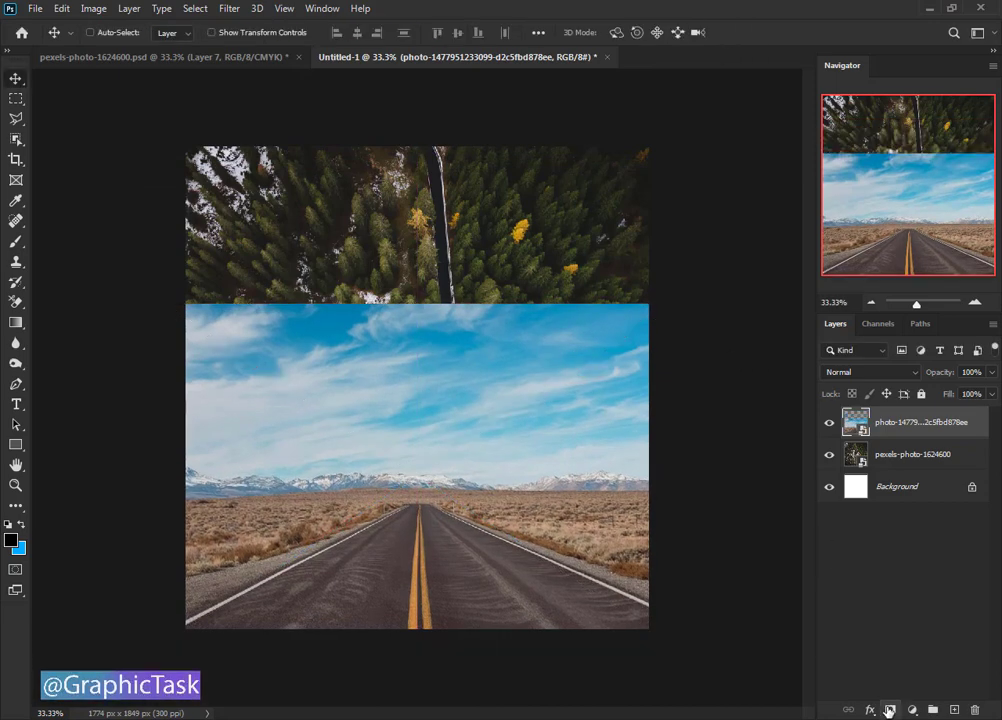
{"action": "left_click", "coordinate": [889, 710]}
- Paint out the highway photo's sky on its mask with a soft black brush at 100% opacity
{"action": "left_click", "coordinate": [15, 241]}
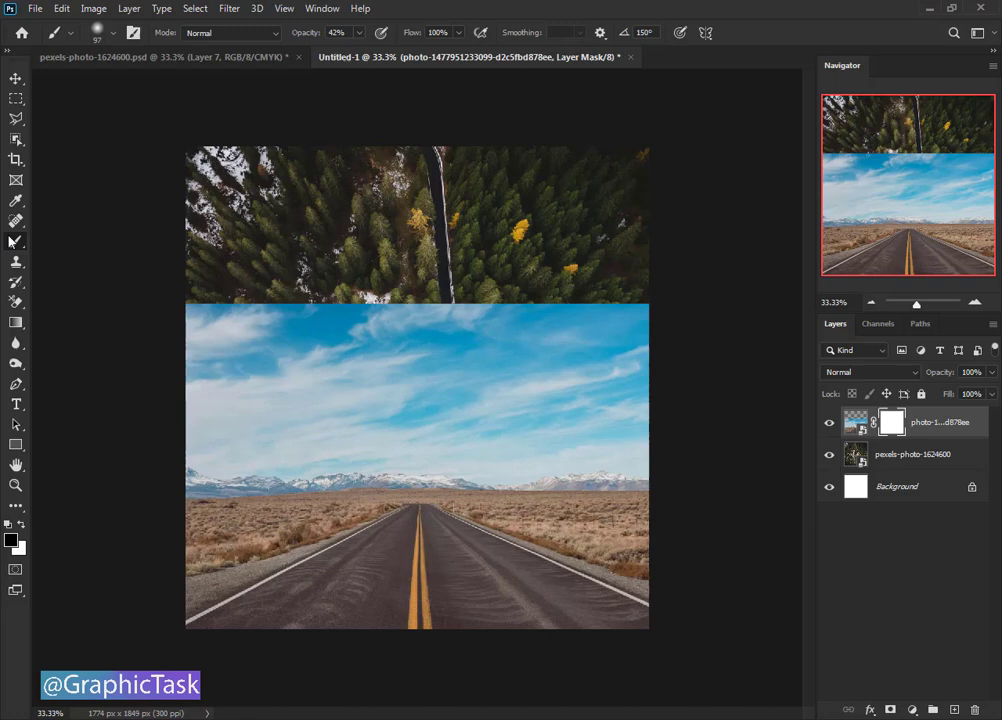
{"action": "right_click", "coordinate": [258, 376]}
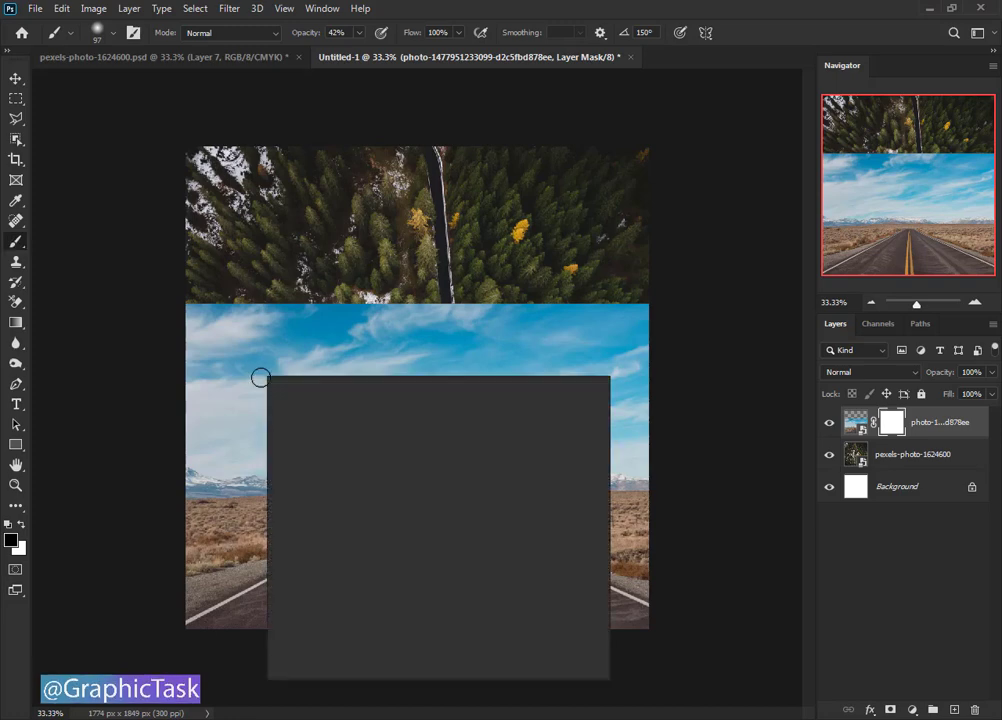
{"action": "left_click", "coordinate": [242, 313]}
{"action": "left_click_drag", "start_coordinate": [192, 335], "coordinate": [190, 329]}
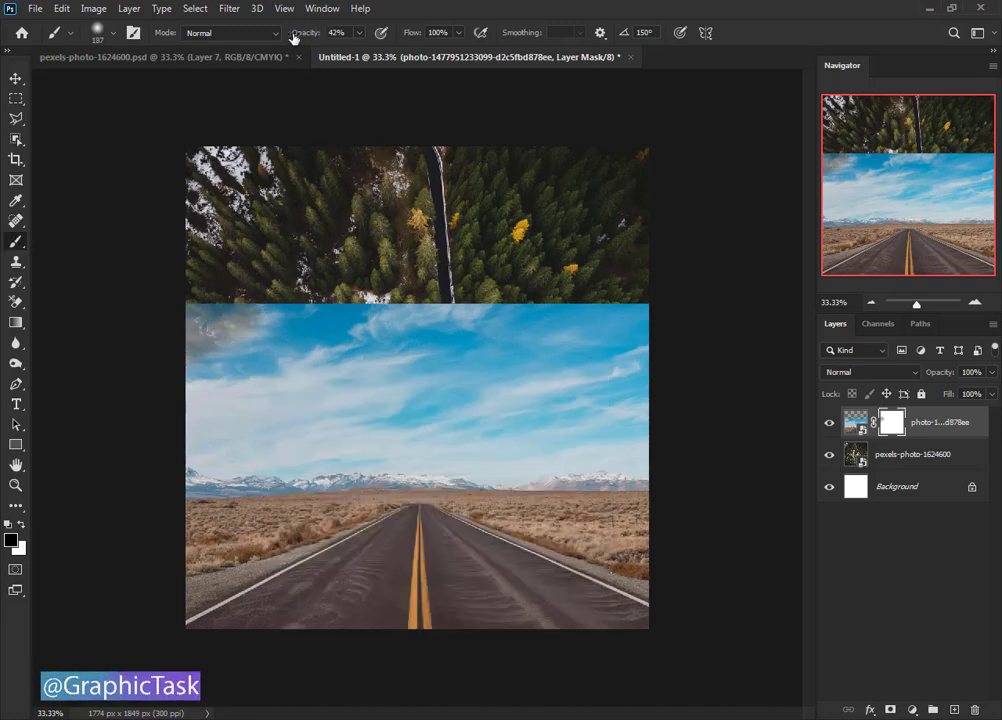
{"action": "key", "text": "0"}
{"action": "right_click", "coordinate": [383, 330]}
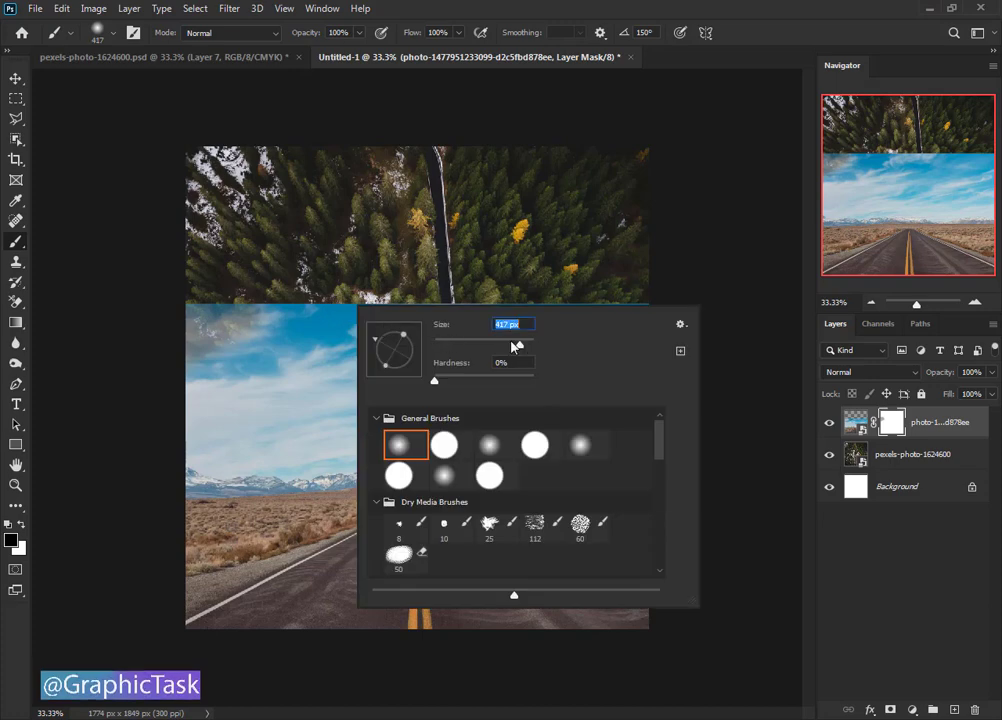
{"action": "left_click", "coordinate": [280, 318]}
{"action": "mouse_move", "coordinate": [280, 318]}
{"action": "left_mouse_down"}
{"action": "mouse_move", "coordinate": [615, 336]}
{"action": "mouse_move", "coordinate": [500, 314]}
{"action": "mouse_move", "coordinate": [291, 380]}
{"action": "mouse_move", "coordinate": [286, 425]}
{"action": "mouse_move", "coordinate": [470, 414]}
{"action": "mouse_move", "coordinate": [550, 440]}
{"action": "mouse_move", "coordinate": [620, 405]}
{"action": "mouse_move", "coordinate": [600, 430]}
{"action": "left_mouse_up"}
{"action": "mouse_move", "coordinate": [225, 400]}
{"action": "left_mouse_down"}
{"action": "mouse_move", "coordinate": [260, 427]}
{"action": "mouse_move", "coordinate": [215, 440]}
{"action": "mouse_move", "coordinate": [290, 400]}
{"action": "left_mouse_up"}
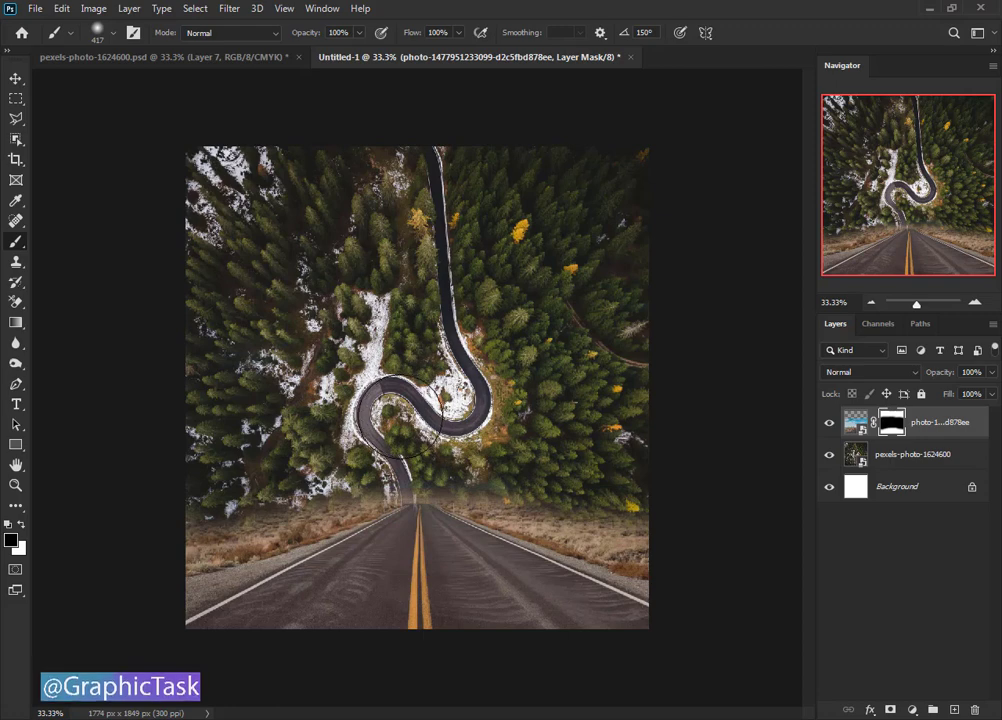
- Switch to white with a 146 px brush to restore road edges, then back to black
{"action": "key", "text": "x"}
{"action": "right_click", "coordinate": [311, 595]}
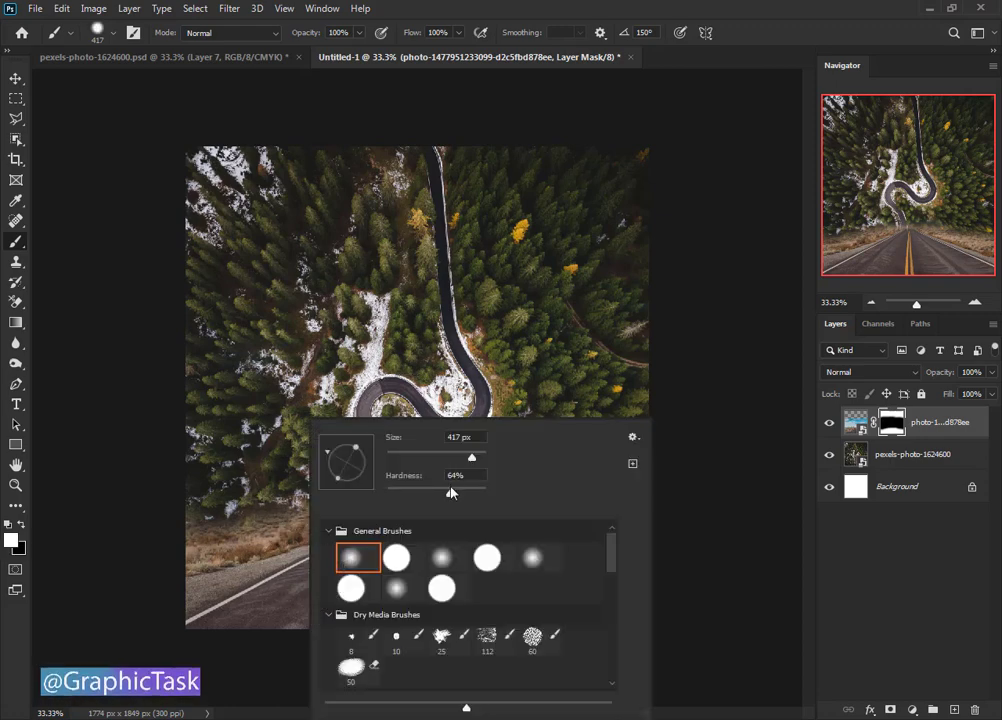
{"action": "key", "text": "bracketleft"}
{"action": "key", "text": "bracketleft"}
{"action": "key", "text": "bracketleft"}
{"action": "key", "text": "bracketleft"}
{"action": "key", "text": "bracketleft"}
{"action": "key", "text": "bracketleft"}
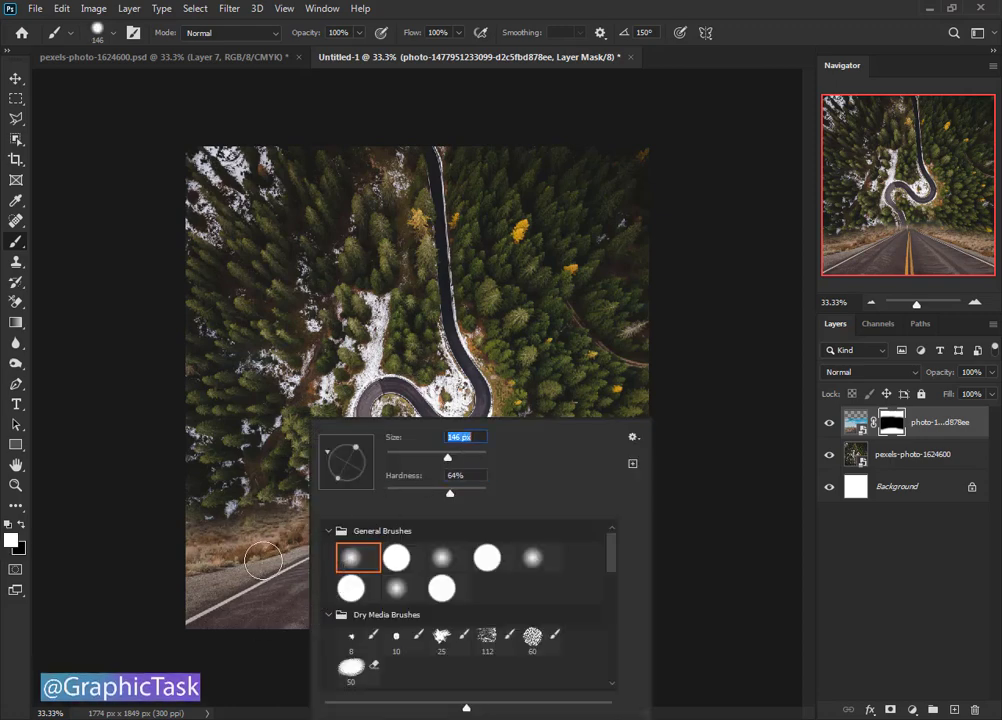
{"action": "key", "text": "Return"}
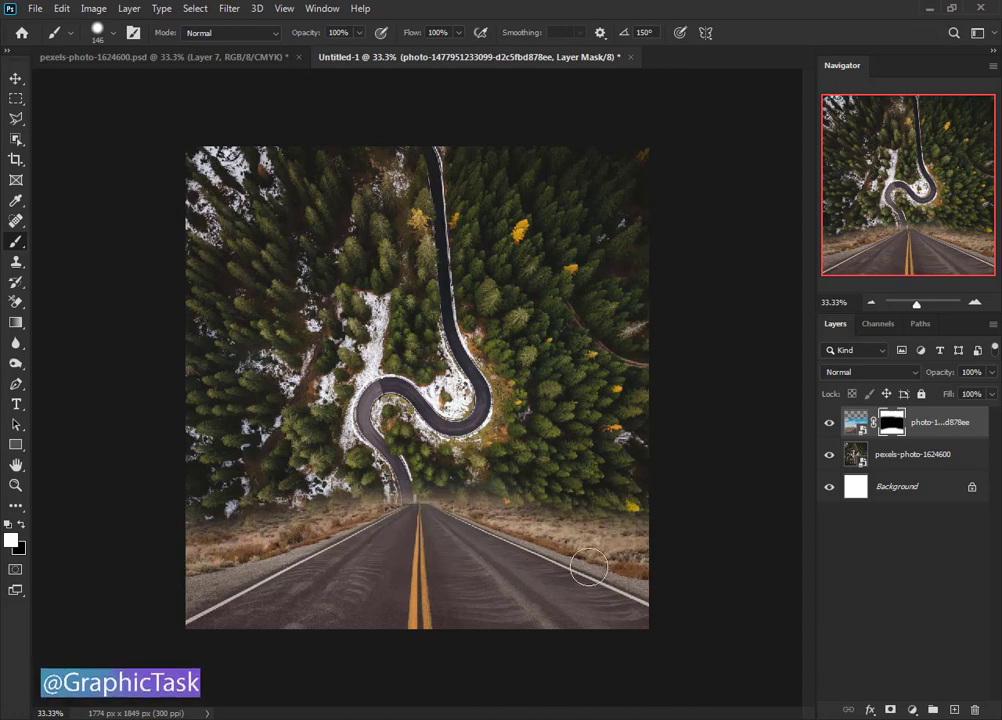
{"action": "key", "text": "x"}
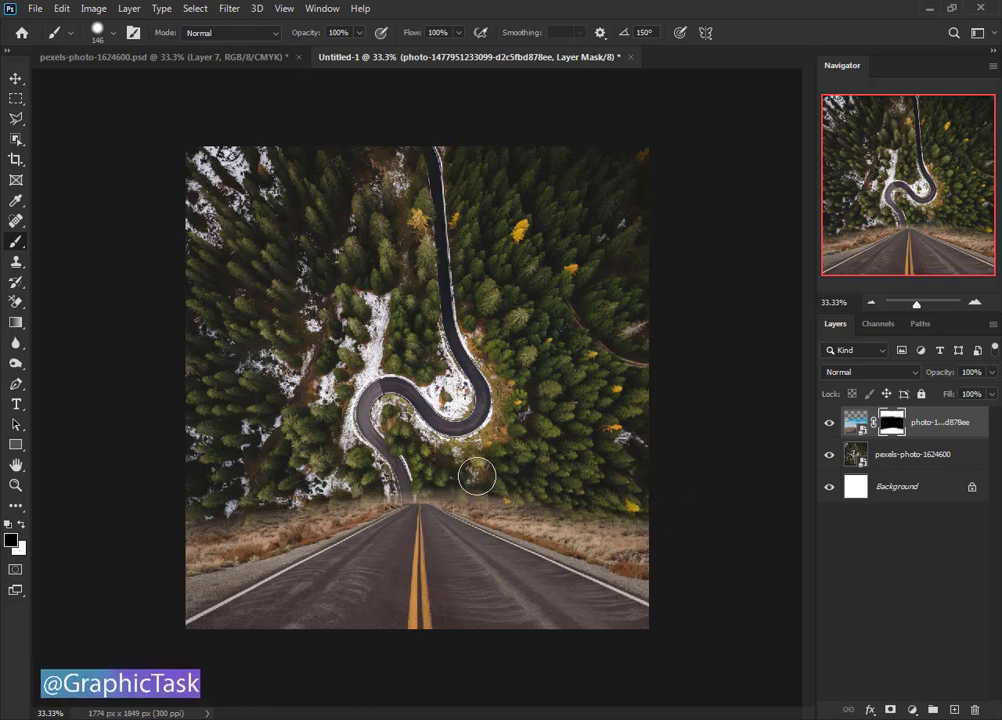
- Nudge the highway layer slightly left and raise the forest photo about 30 px to align the roads
{"action": "left_click", "coordinate": [15, 79]}
{"action": "left_click_drag", "start_coordinate": [453, 318], "coordinate": [441, 318]}
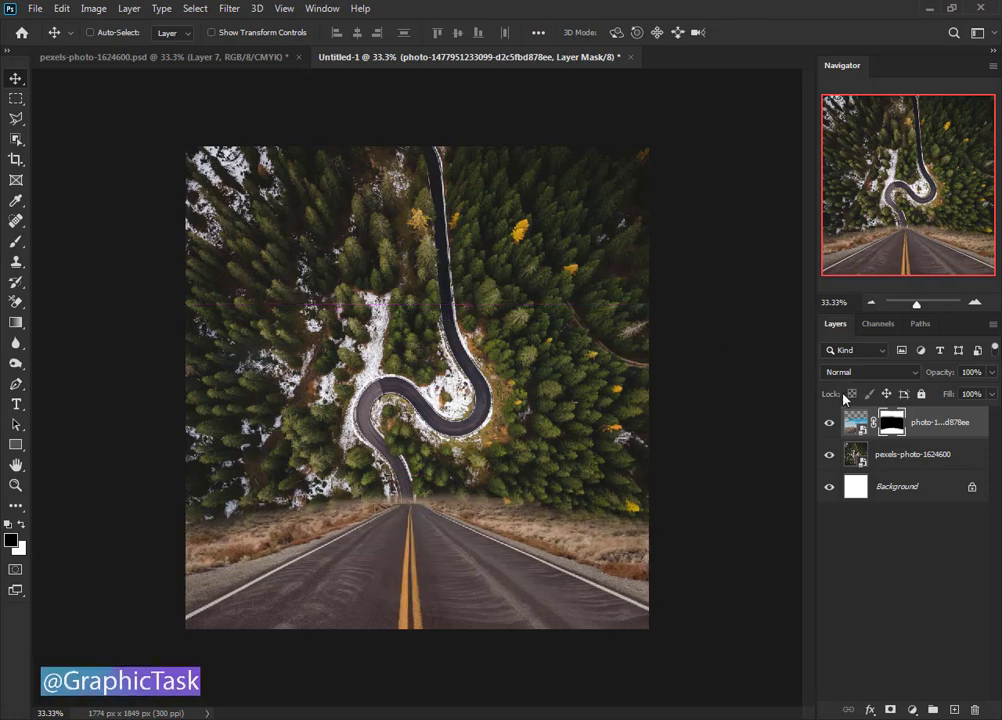
{"action": "left_click", "coordinate": [940, 455]}
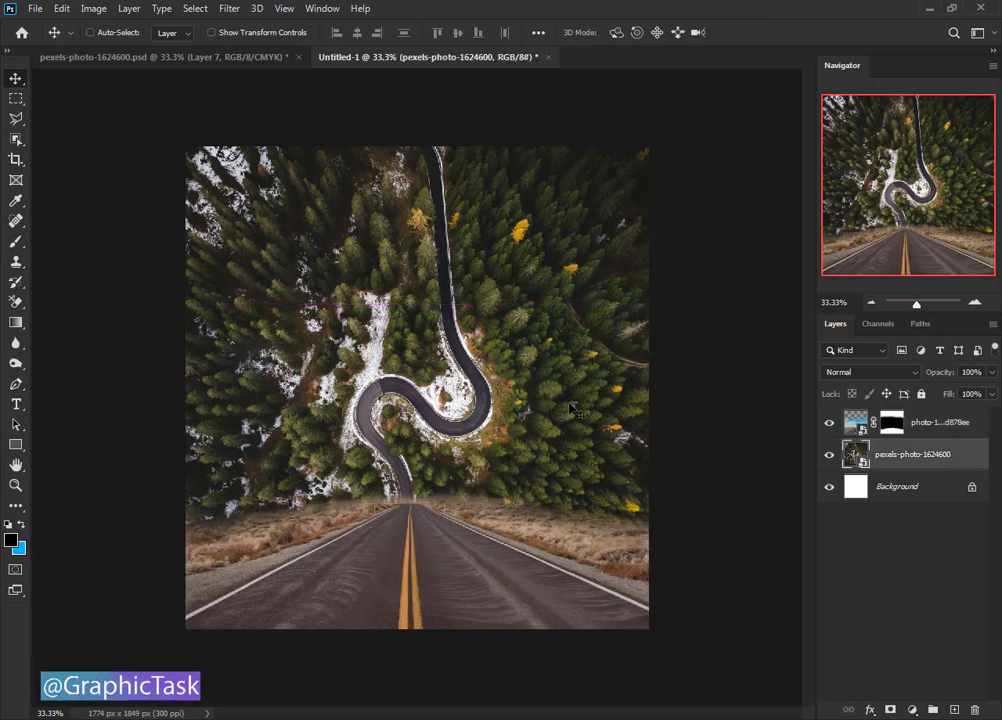
{"action": "left_click_drag", "start_coordinate": [577, 412], "coordinate": [580, 400]}
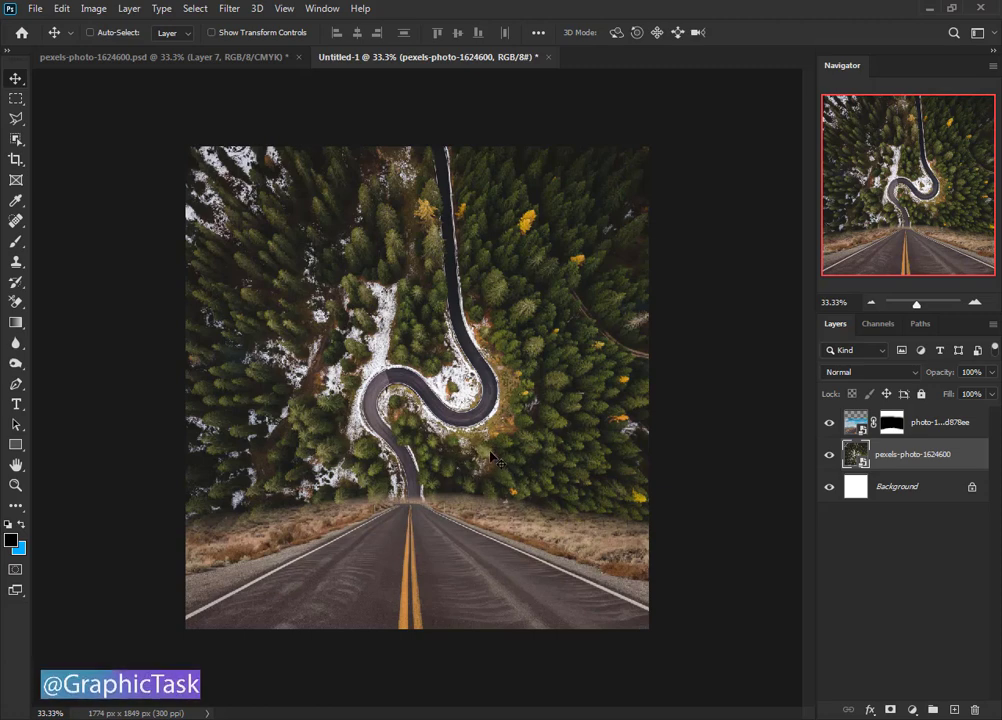
- Add a Color Lookup adjustment layer using the Fuji ETERNA 250D 3D LUT
{"action": "left_click", "coordinate": [911, 709]}
{"action": "left_click", "coordinate": [925, 622]}
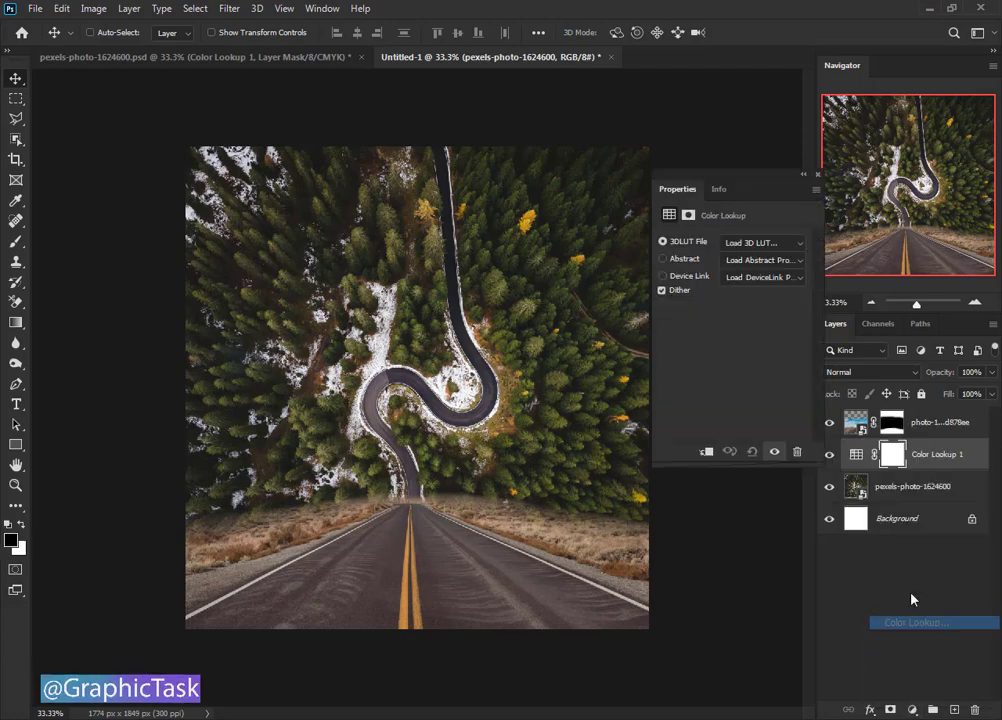
{"action": "left_click", "coordinate": [728, 244]}
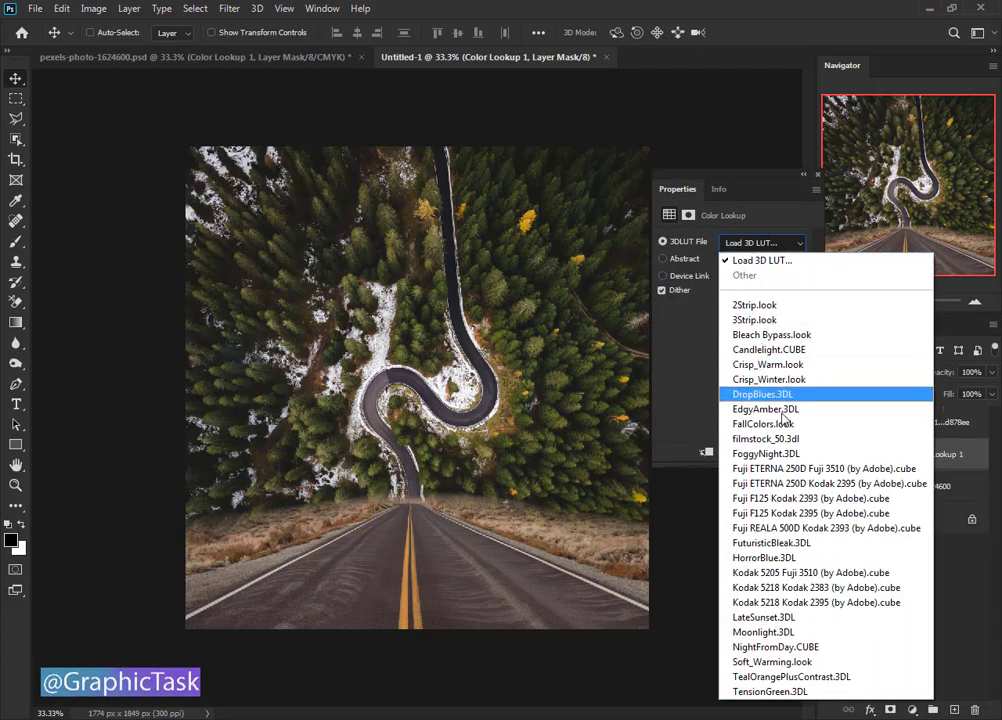
{"action": "left_click", "coordinate": [763, 483]}
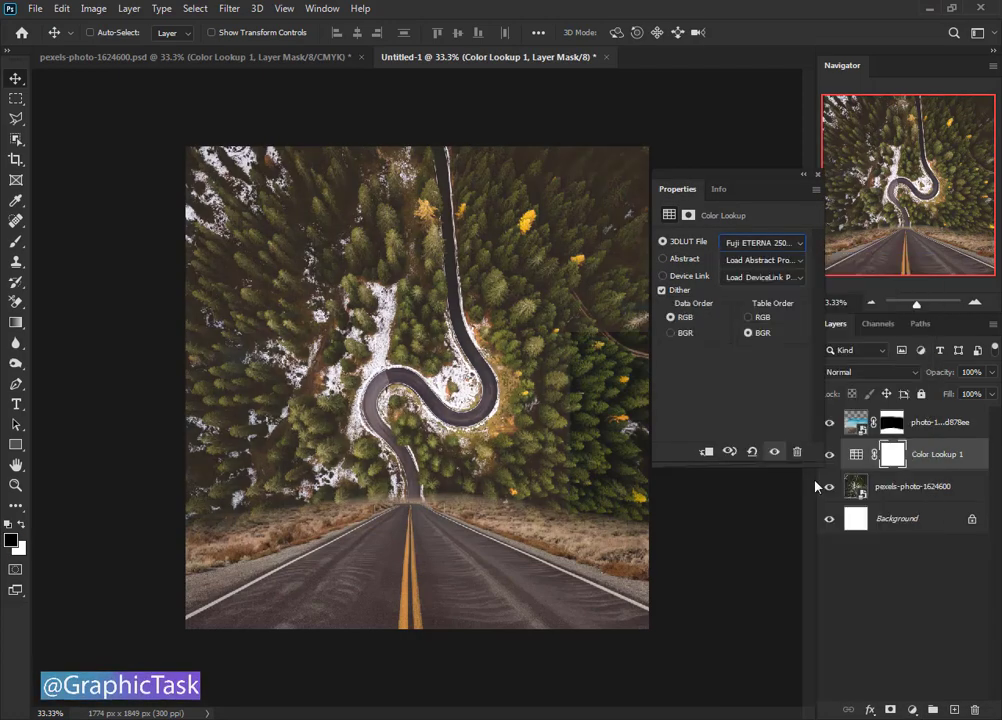
{"action": "left_click", "coordinate": [820, 177]}
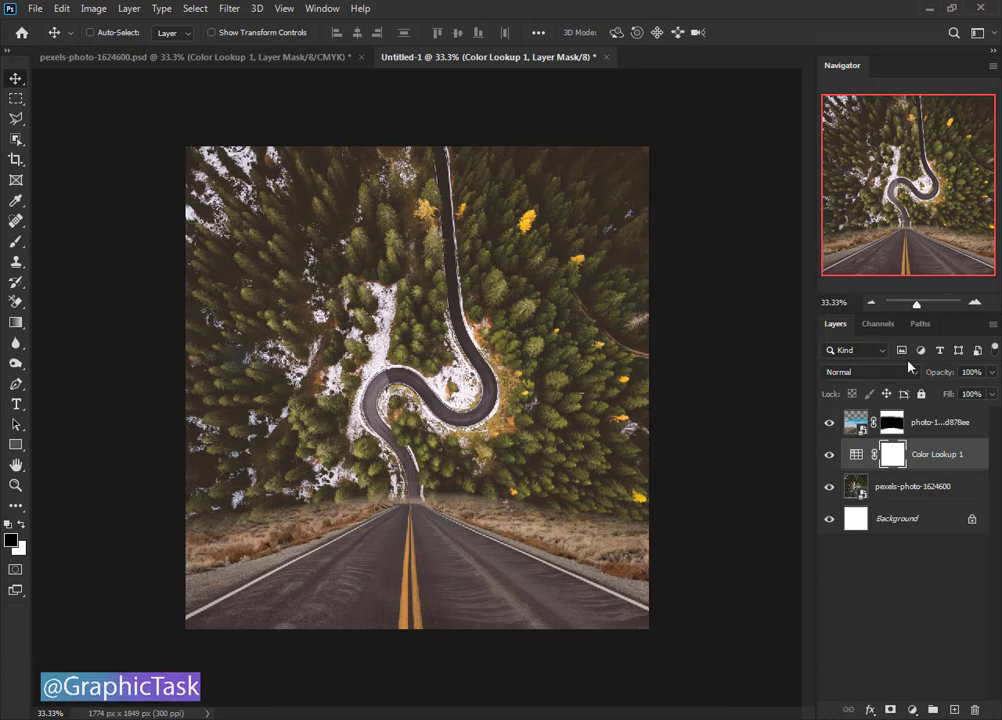
- Lower the colour grade to 60% opacity and open the motorcyclist photo
{"action": "left_click_drag", "start_coordinate": [941, 376], "coordinate": [926, 378]}
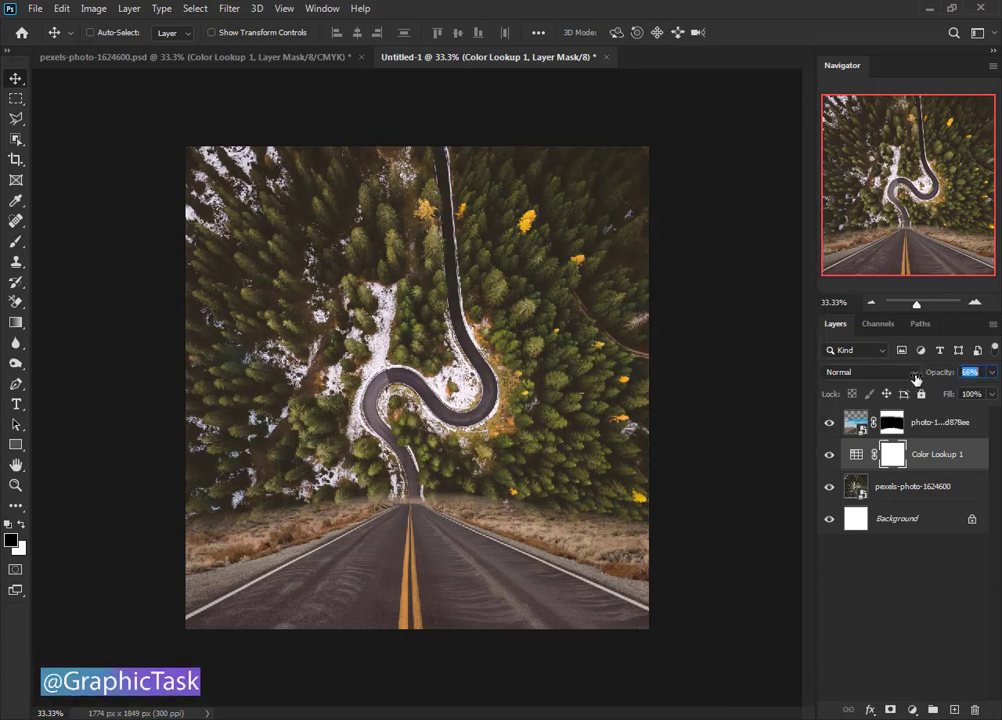
{"action": "type", "text": "60"}
{"action": "key", "text": "Return"}
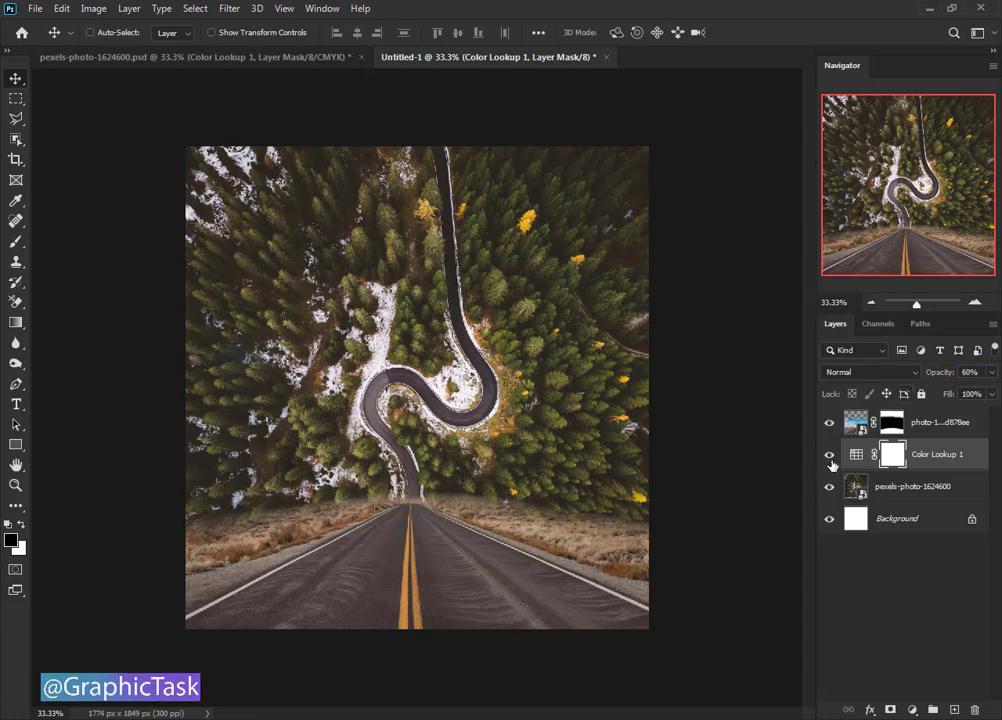
{"action": "left_click", "coordinate": [867, 620]}
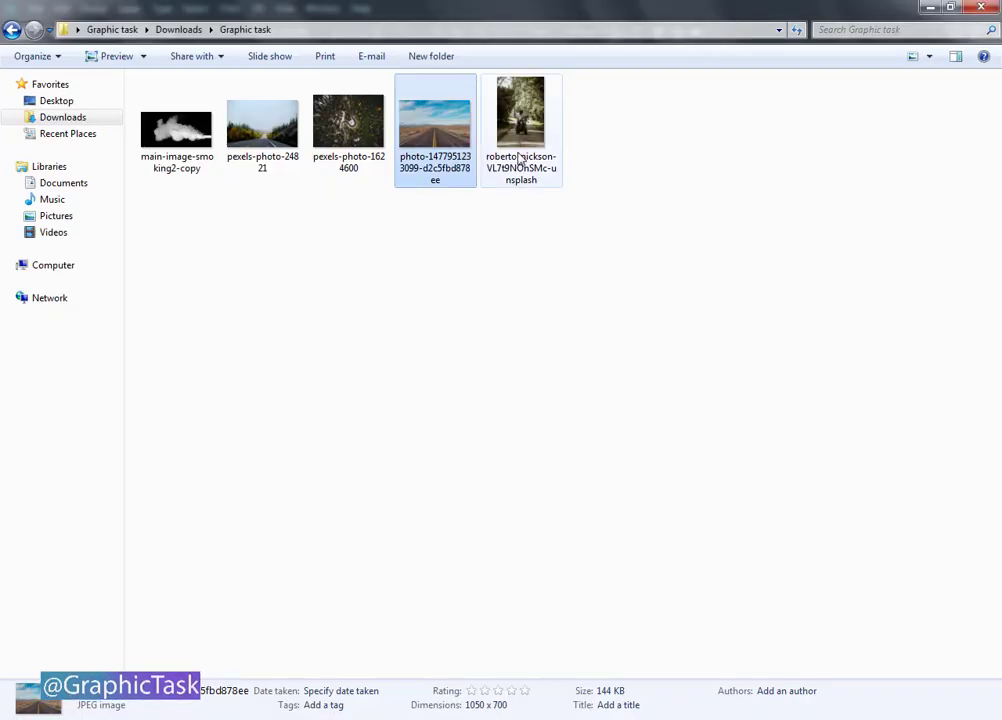
{"action": "mouse_move", "coordinate": [520, 125]}
{"action": "left_mouse_down"}
{"action": "mouse_move", "coordinate": [555, 369]}
{"action": "mouse_move", "coordinate": [447, 673]}
{"action": "mouse_move", "coordinate": [605, 10]}
{"action": "left_mouse_up"}
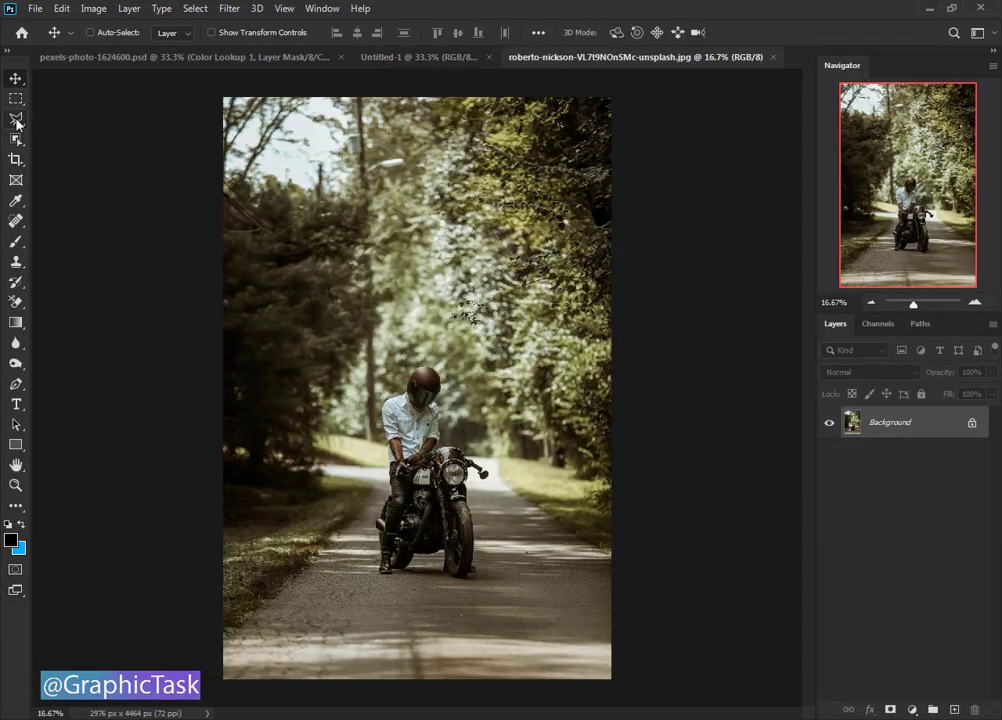
- Mask out the tree-lined background using Select Subject, keeping only the rider and motorcycle
{"action": "left_click", "coordinate": [15, 140]}
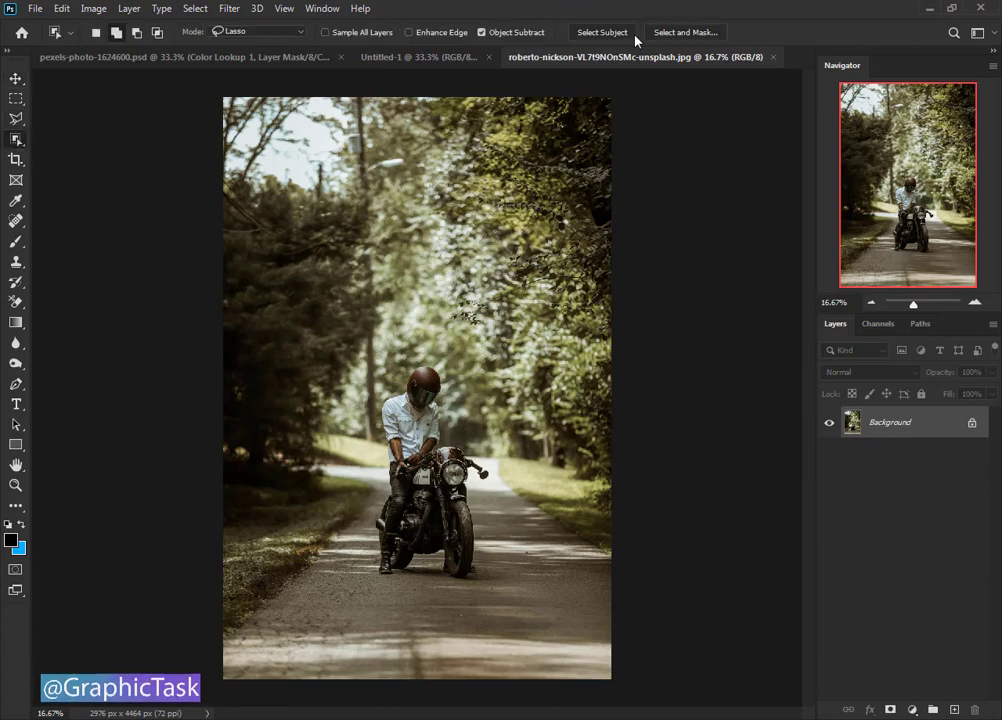
{"action": "left_click", "coordinate": [598, 33]}
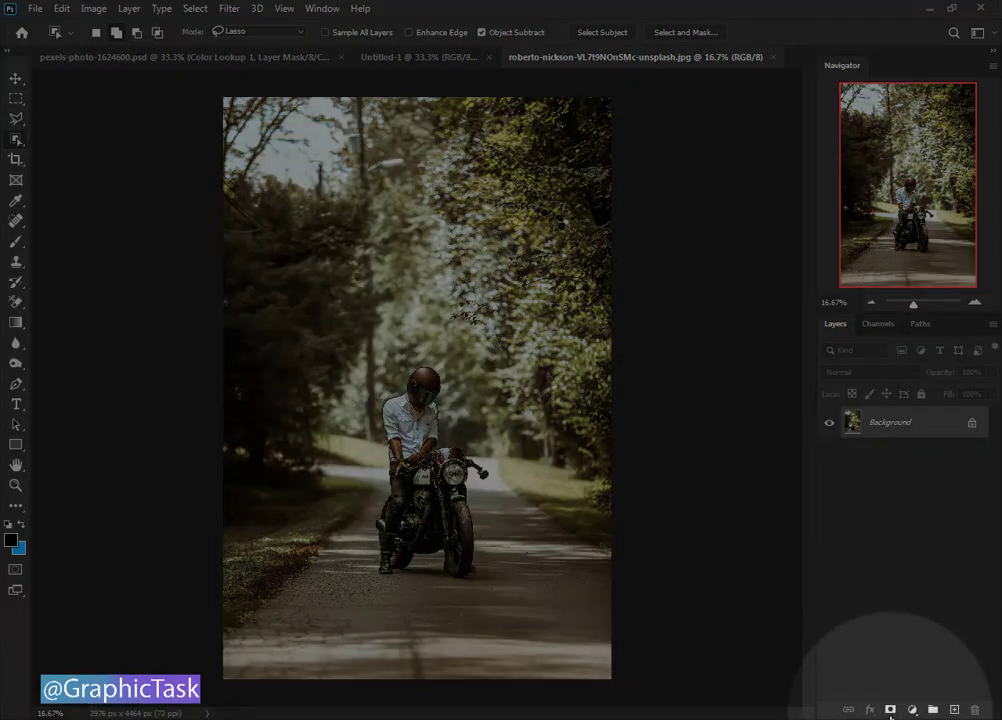
{"action": "left_click", "coordinate": [890, 710]}
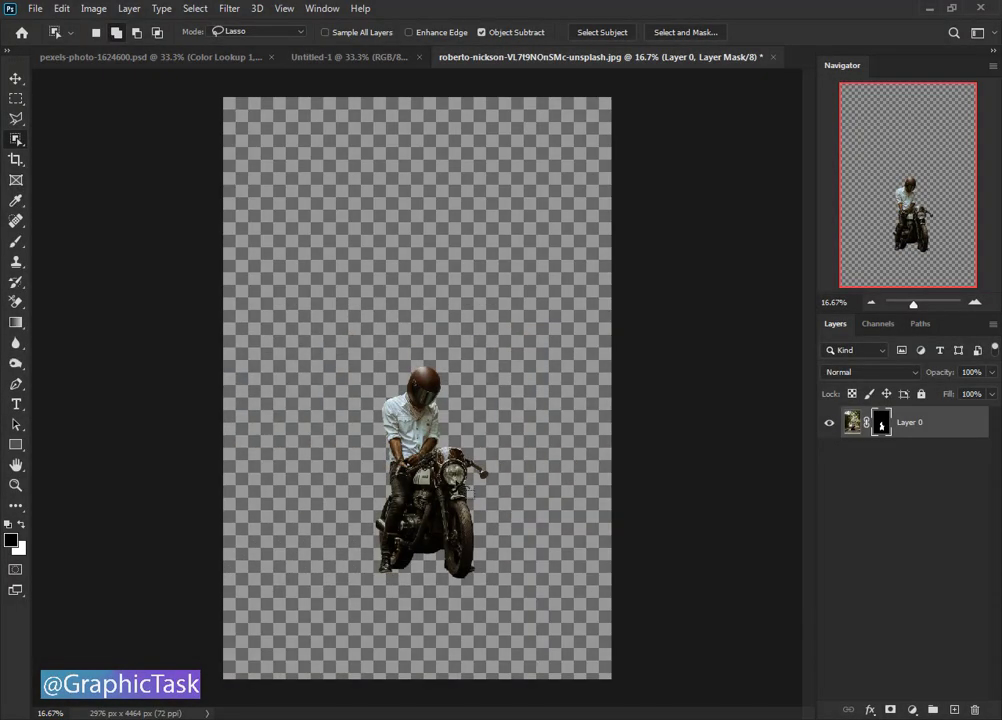
{"action": "key", "text": "v"}
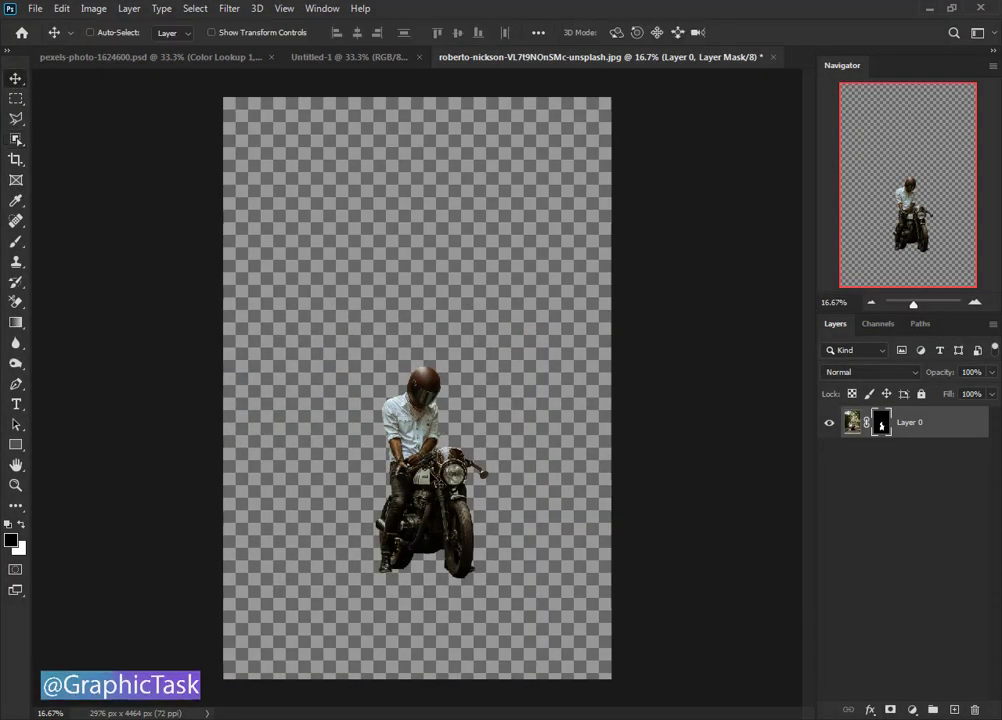
{"action": "mouse_move", "coordinate": [425, 455]}
{"action": "left_mouse_down"}
{"action": "mouse_move", "coordinate": [340, 65]}
{"action": "mouse_move", "coordinate": [407, 413]}
{"action": "left_mouse_up"}
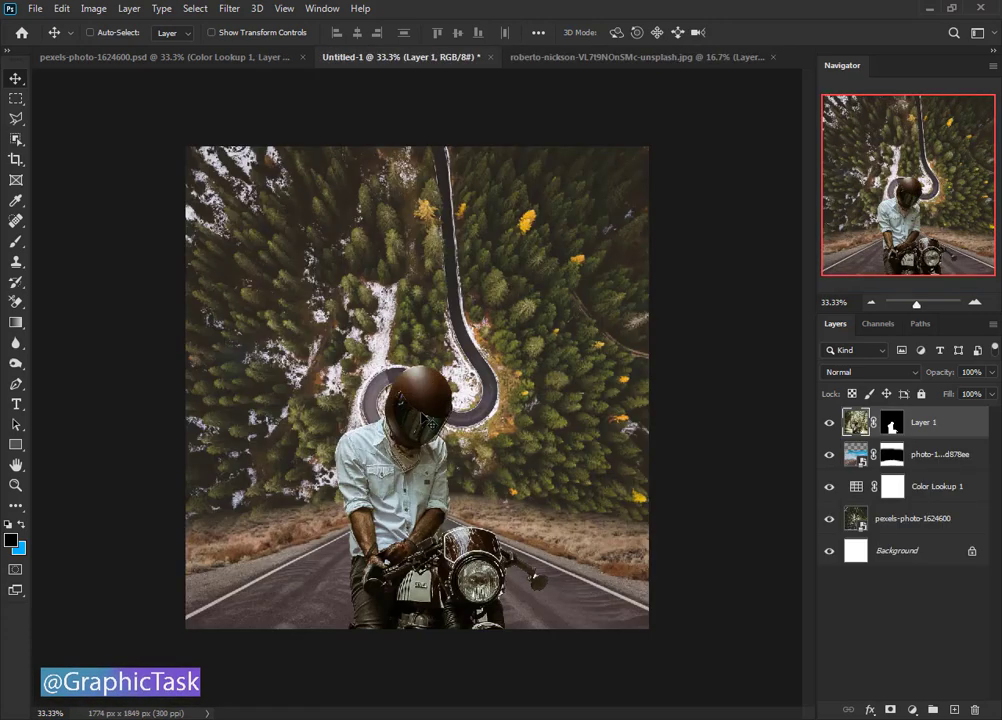
- Scale the rider to 56% and place it on the highway's yellow centre line
{"action": "key", "text": "ctrl+t"}
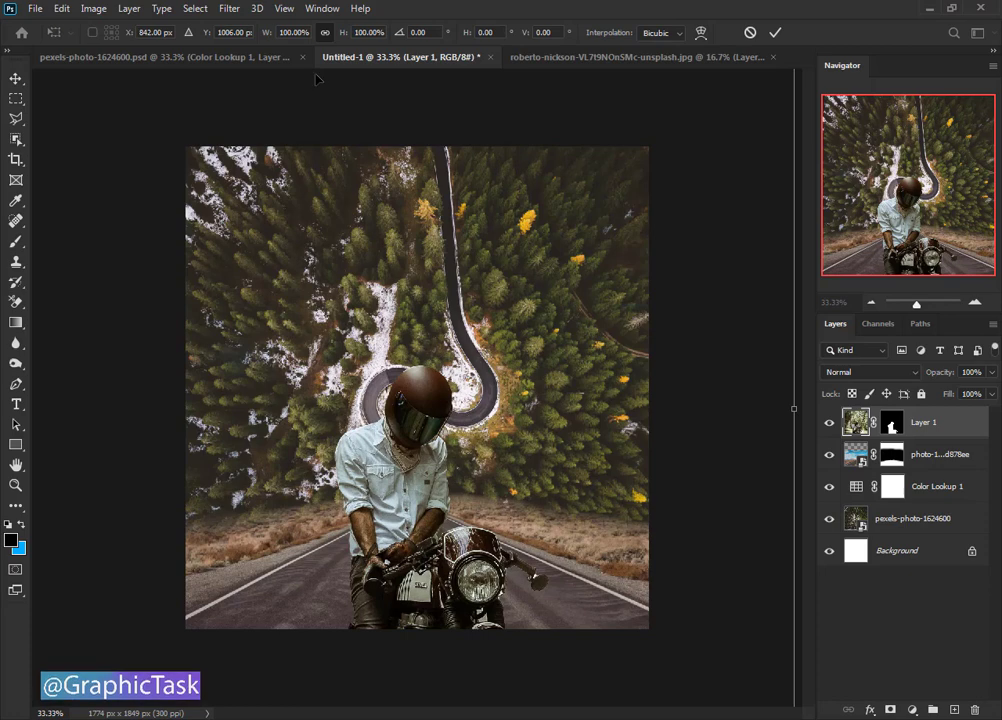
{"action": "mouse_move", "coordinate": [272, 33]}
{"action": "left_mouse_down"}
{"action": "mouse_move", "coordinate": [230, 35]}
{"action": "mouse_move", "coordinate": [236, 50]}
{"action": "left_mouse_up"}
{"action": "left_click_drag", "start_coordinate": [452, 356], "coordinate": [428, 350]}
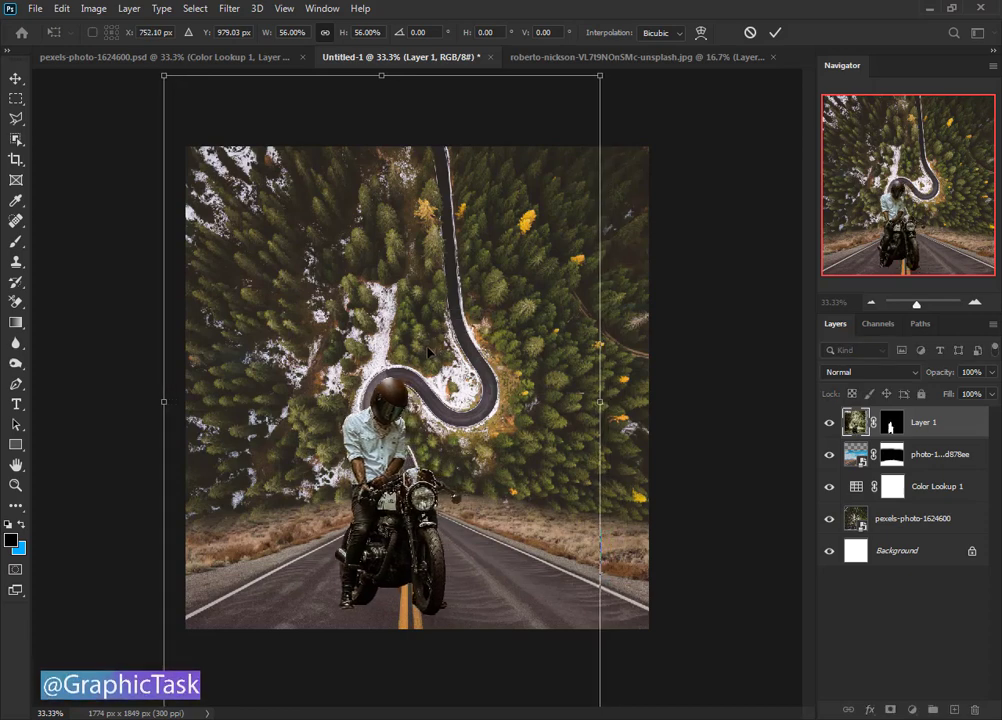
{"action": "left_click", "coordinate": [774, 33]}
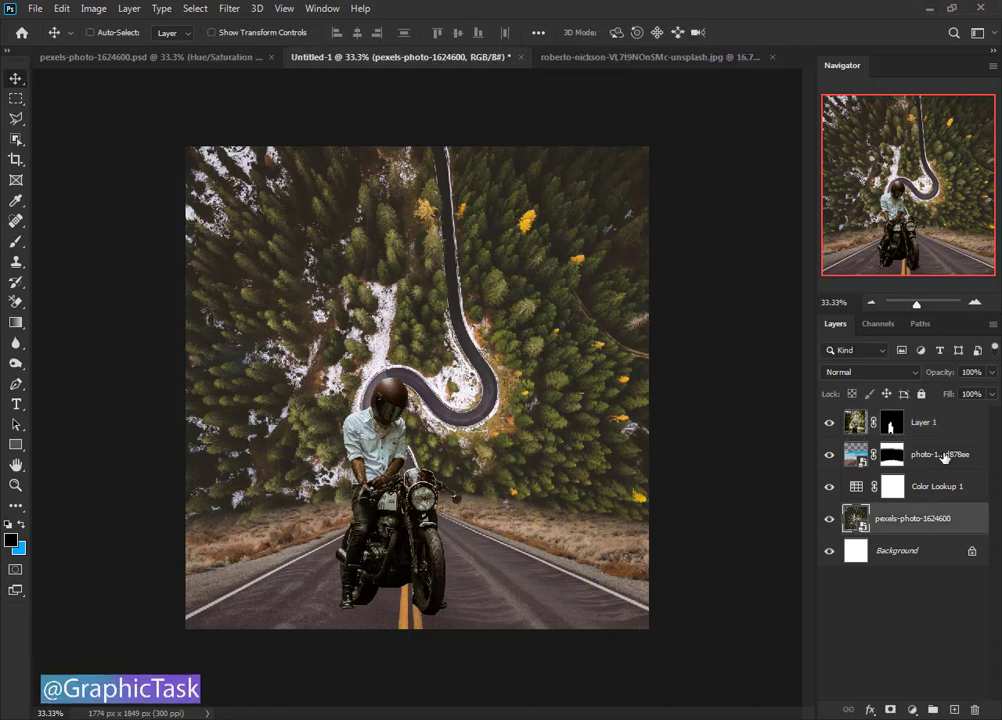
- Add a new layer above the highway photo and paint a round black dab
{"action": "left_click", "coordinate": [938, 454]}
{"action": "left_click", "coordinate": [952, 710]}
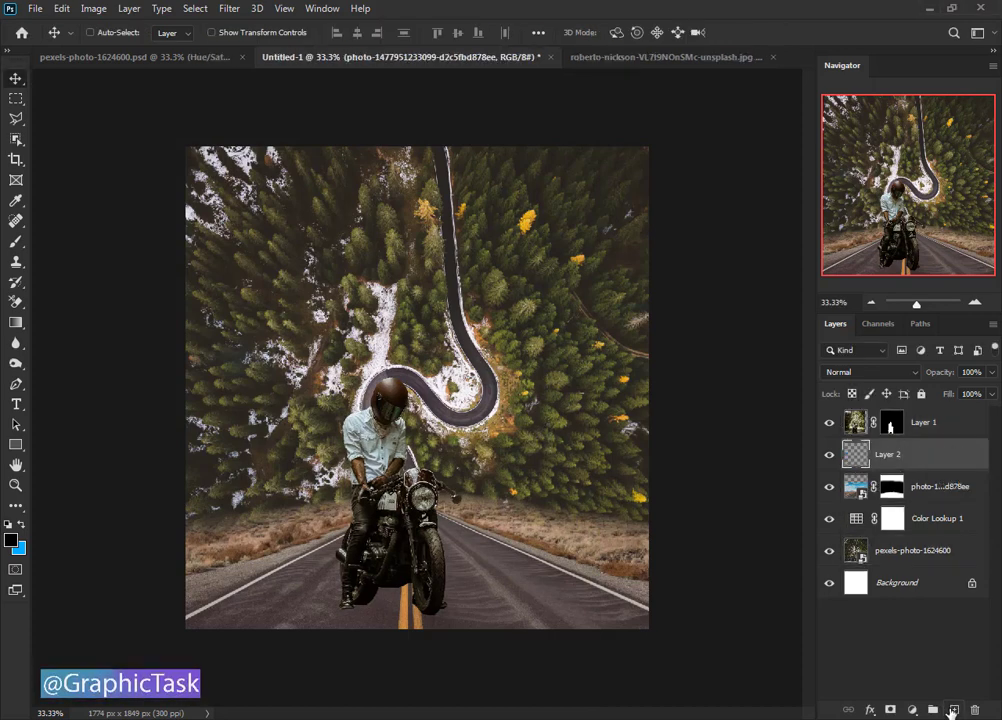
{"action": "key", "text": "b"}
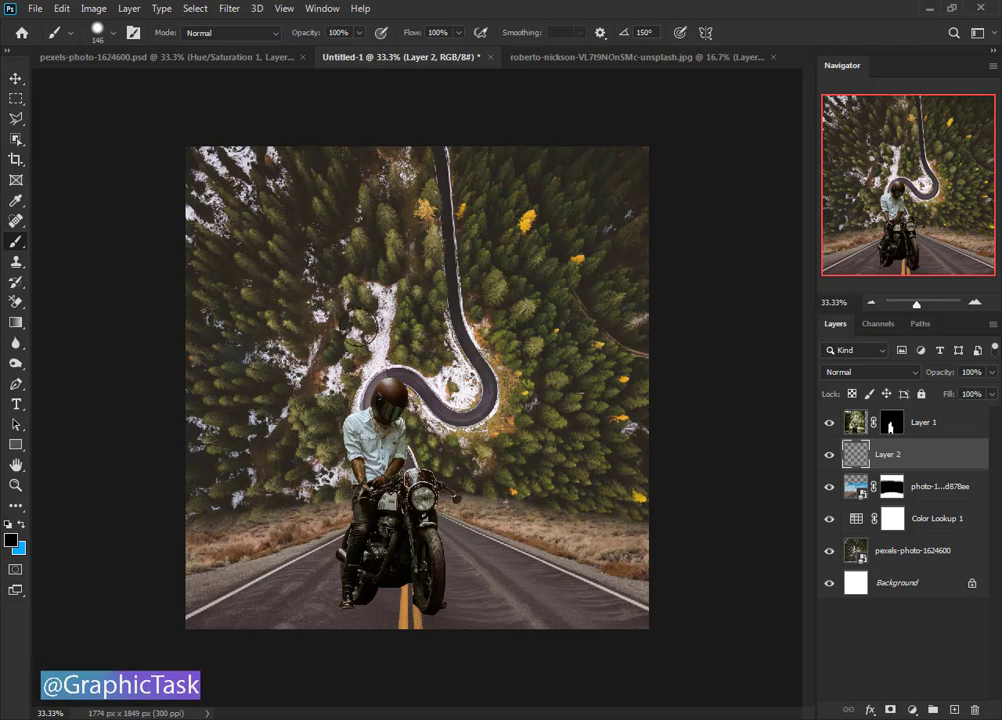
{"action": "left_click", "coordinate": [288, 331]}
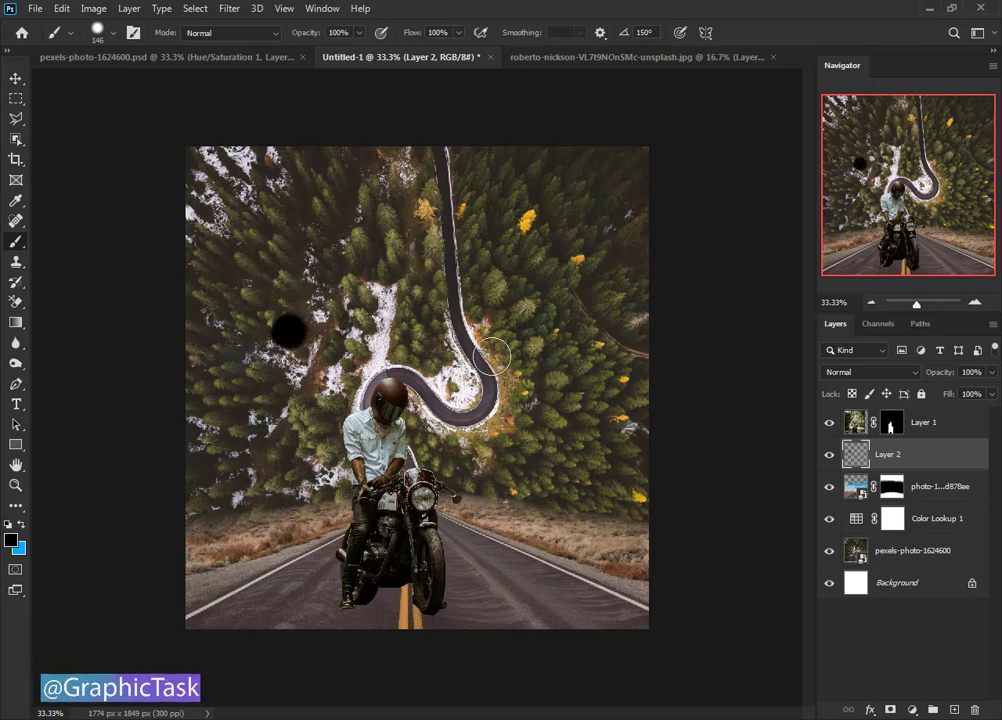
- Transform the dab into a flat, slightly tilted oval shadow under the motorcycle's wheels
{"action": "key", "text": "ctrl+t"}
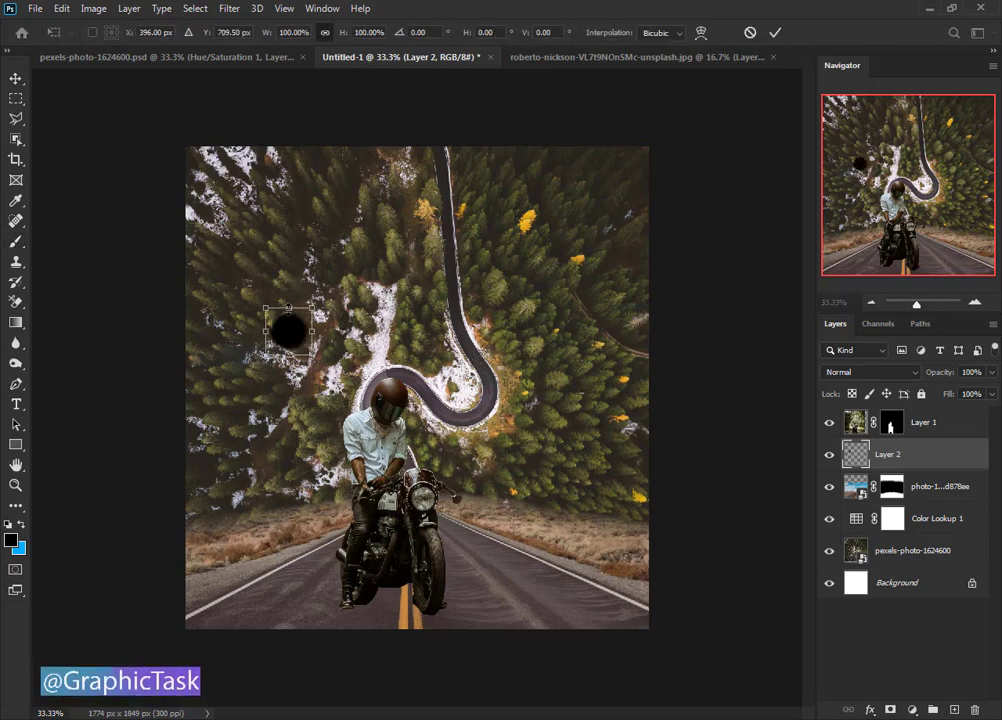
{"action": "left_click_drag", "start_coordinate": [288, 306], "coordinate": [289, 338]}
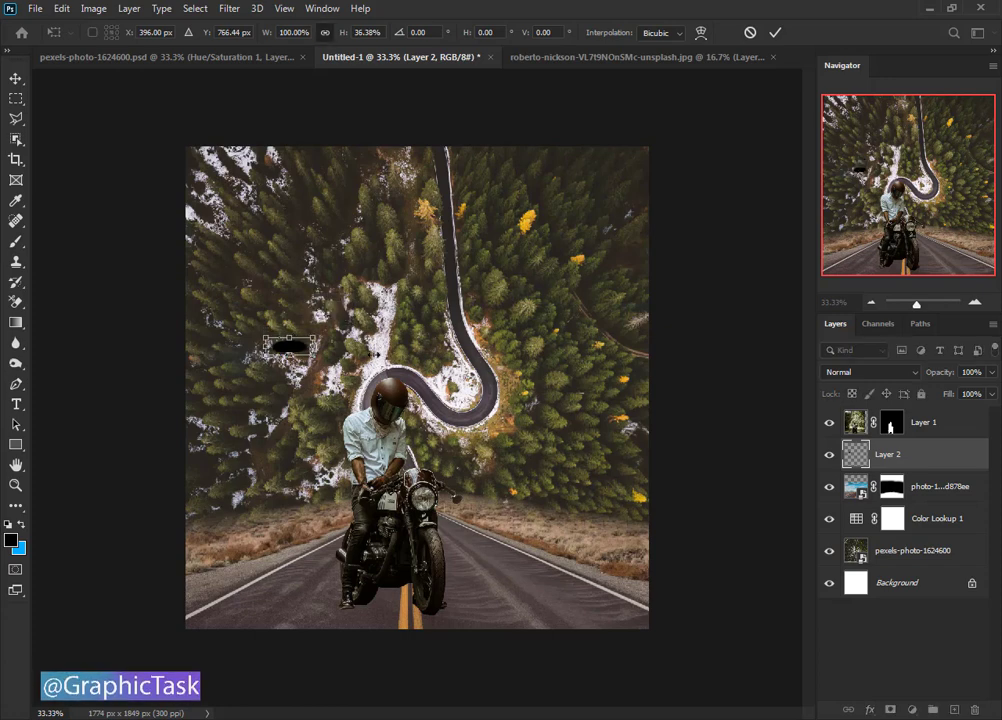
{"action": "left_click_drag", "start_coordinate": [375, 354], "coordinate": [447, 355]}
{"action": "left_click_drag", "start_coordinate": [444, 514], "coordinate": [481, 578]}
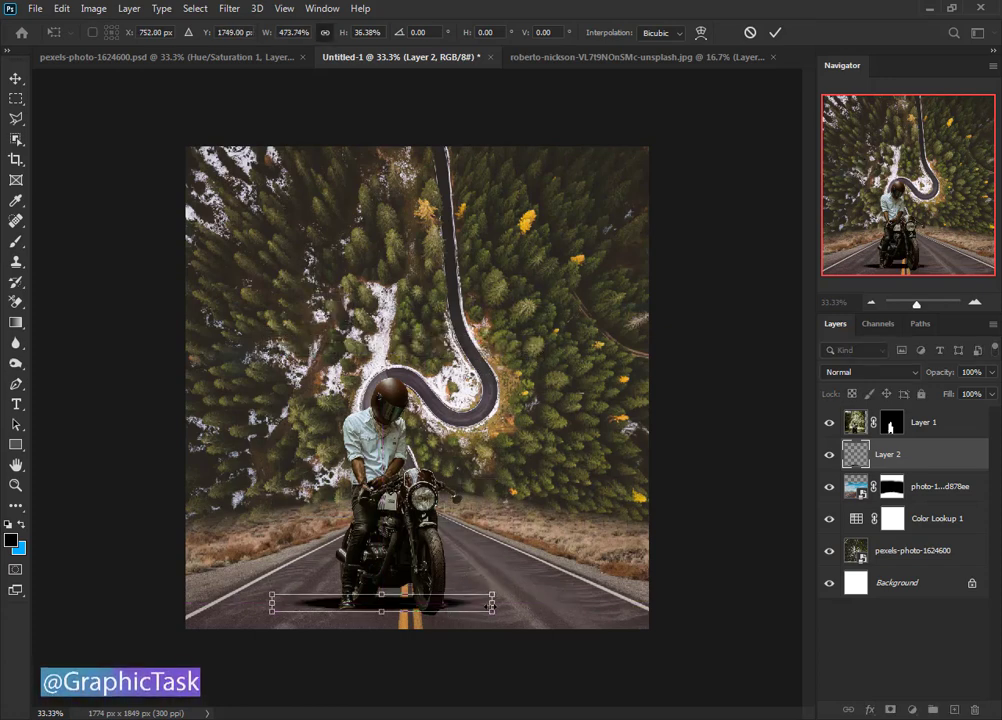
{"action": "left_click_drag", "start_coordinate": [489, 603], "coordinate": [381, 603]}
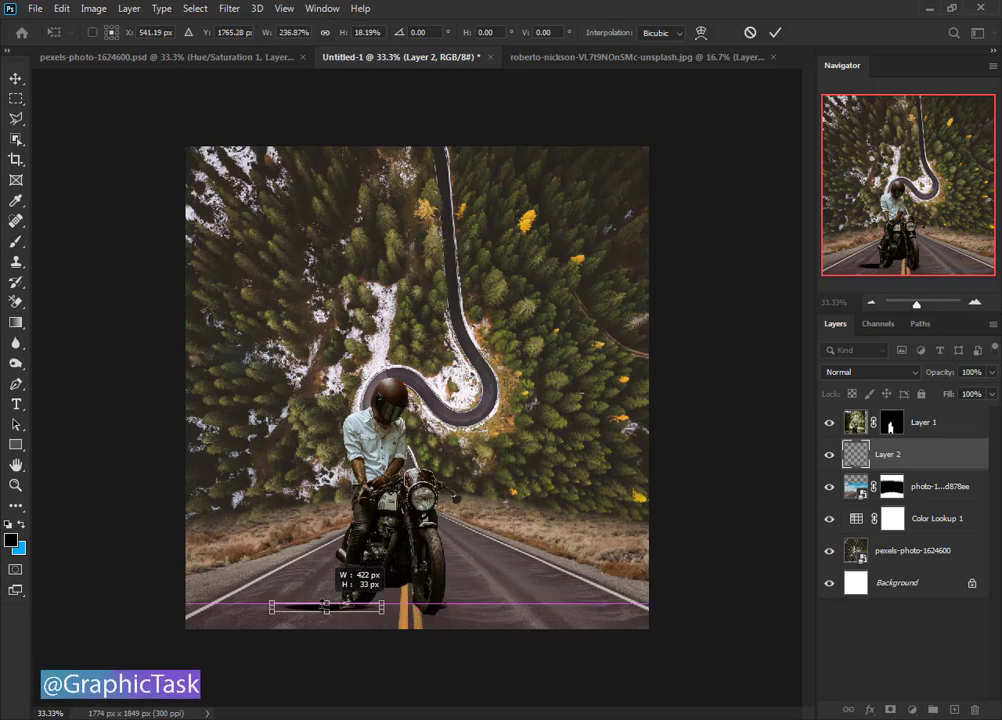
{"action": "left_click_drag", "start_coordinate": [350, 606], "coordinate": [471, 602]}
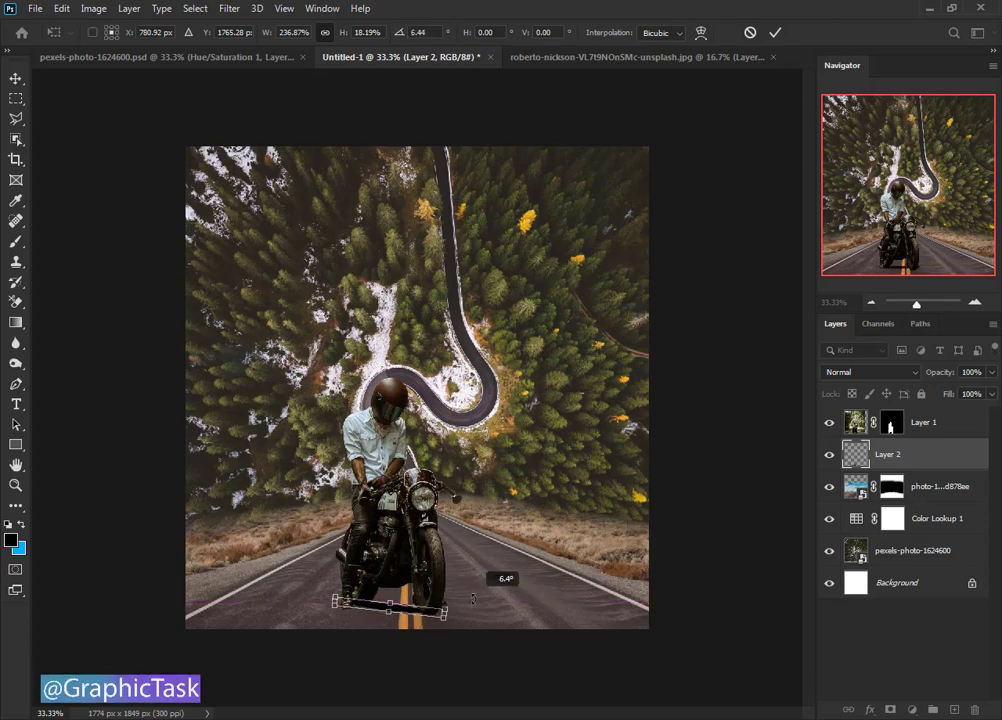
{"action": "left_click", "coordinate": [779, 40]}
- Lighten the shadow's opacity and soften Layer 2 with a 15.3 px Gaussian Blur
{"action": "key", "text": "b"}
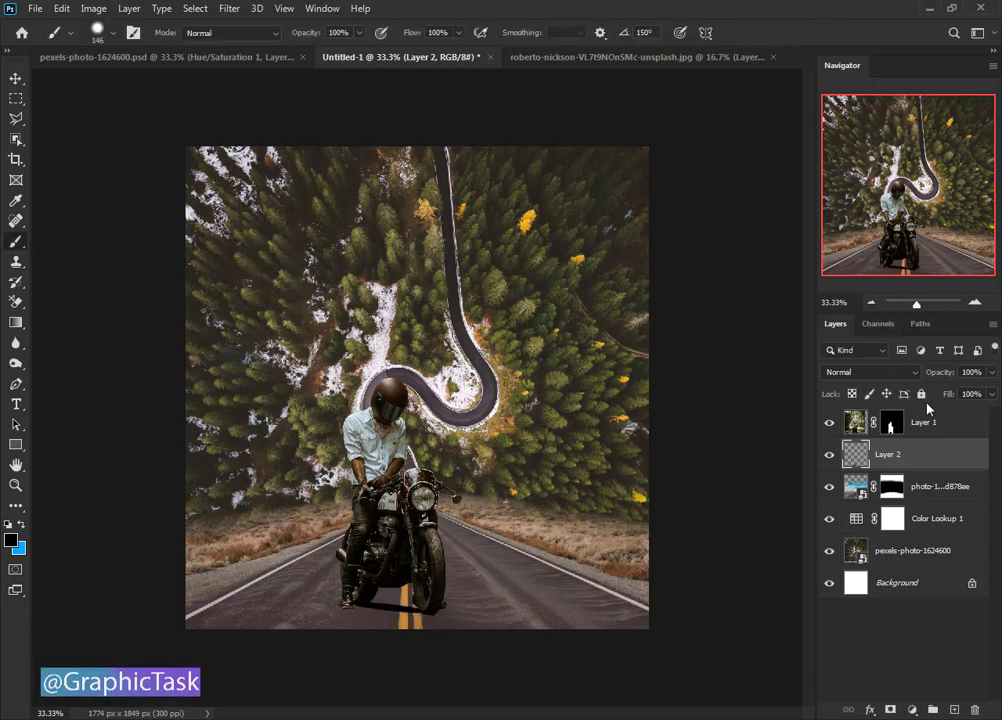
{"action": "left_click_drag", "start_coordinate": [938, 375], "coordinate": [911, 379]}
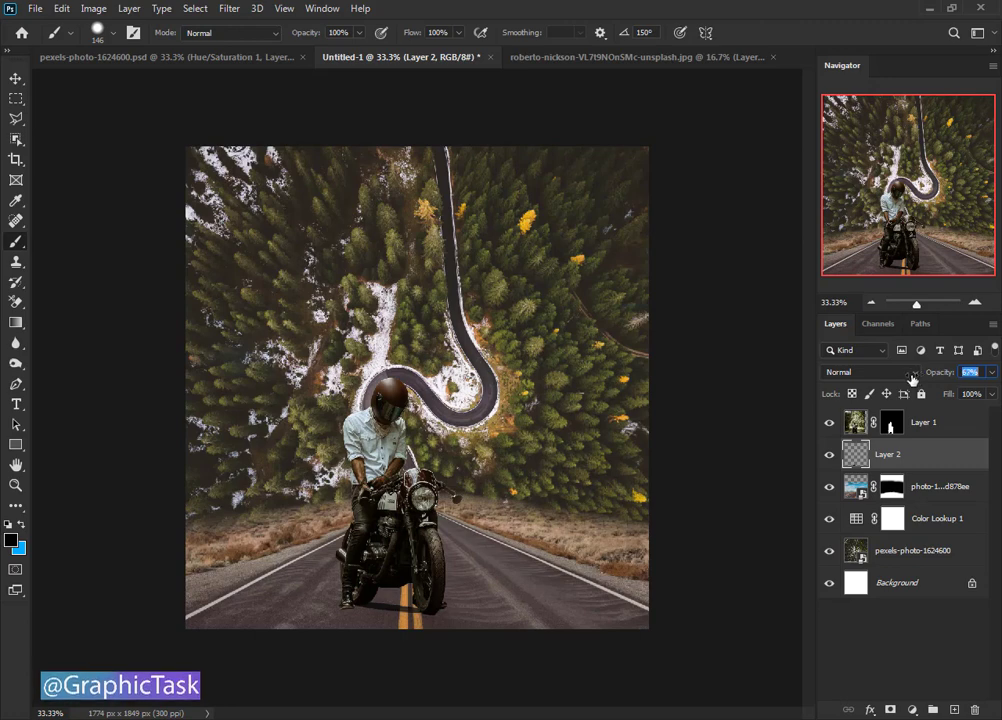
{"action": "left_click", "coordinate": [229, 8]}
{"action": "mouse_move", "coordinate": [262, 201]}
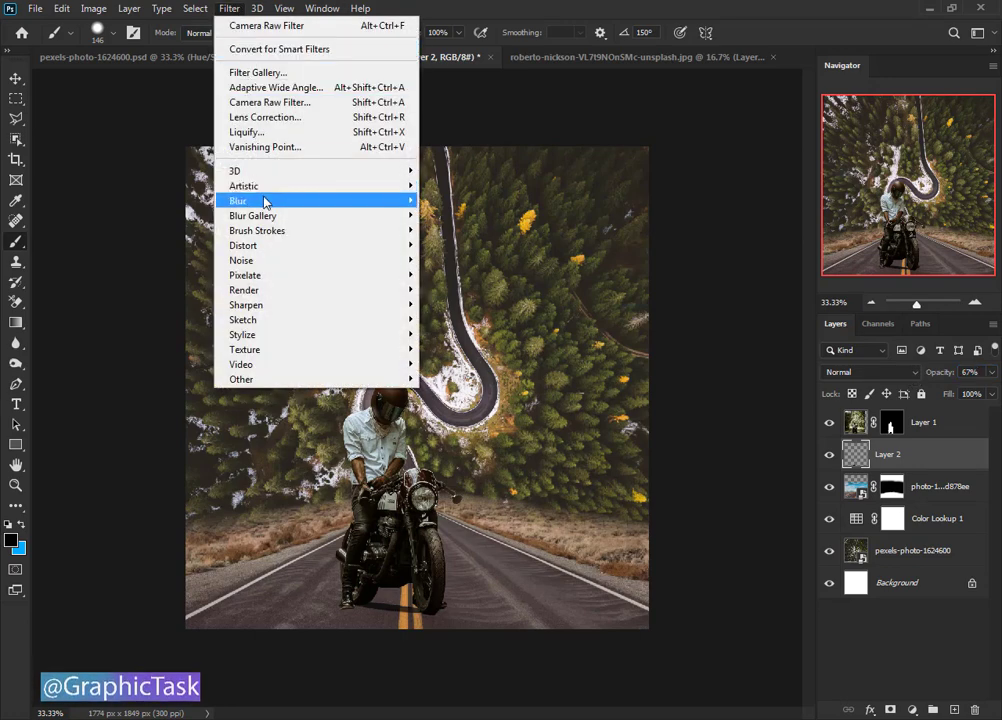
{"action": "left_click", "coordinate": [485, 259]}
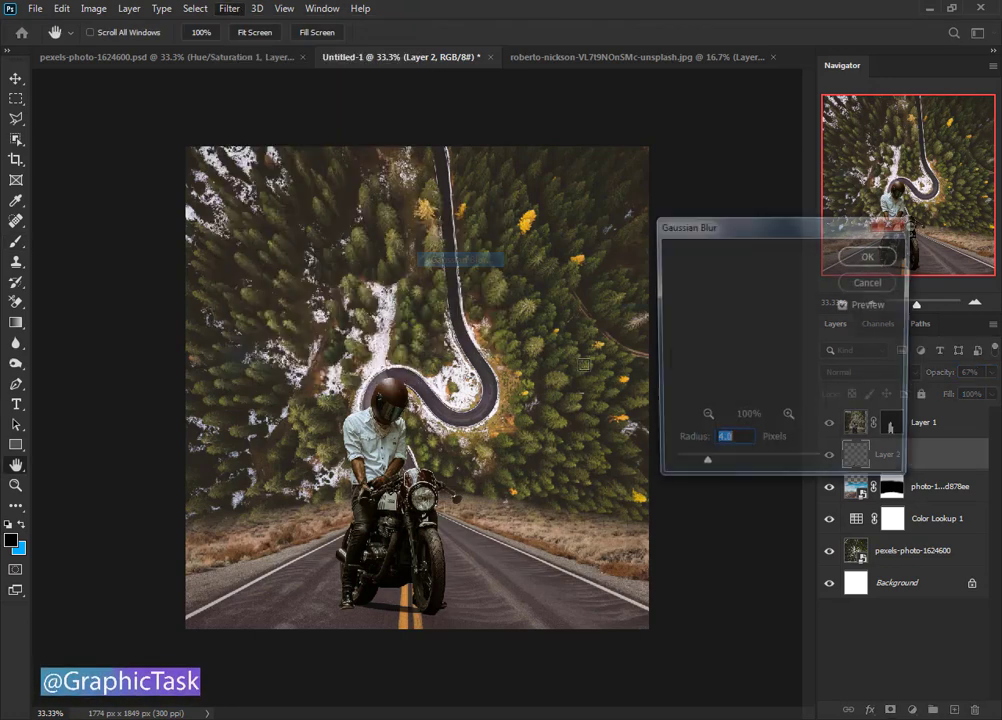
{"action": "left_click_drag", "start_coordinate": [703, 467], "coordinate": [750, 467]}
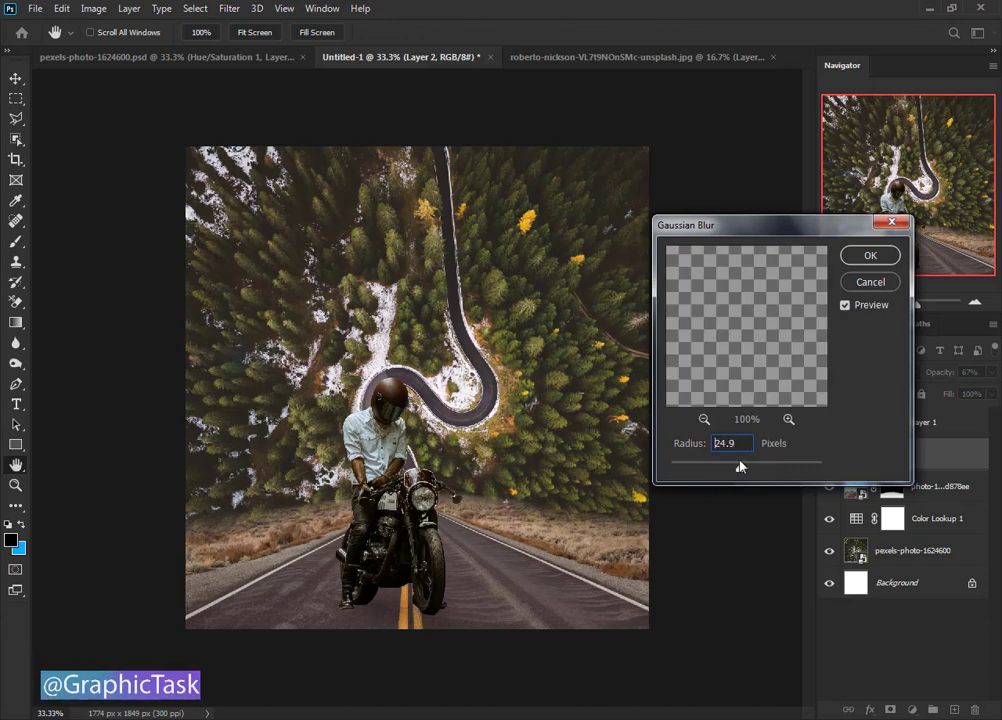
{"action": "left_click_drag", "start_coordinate": [737, 465], "coordinate": [732, 465]}
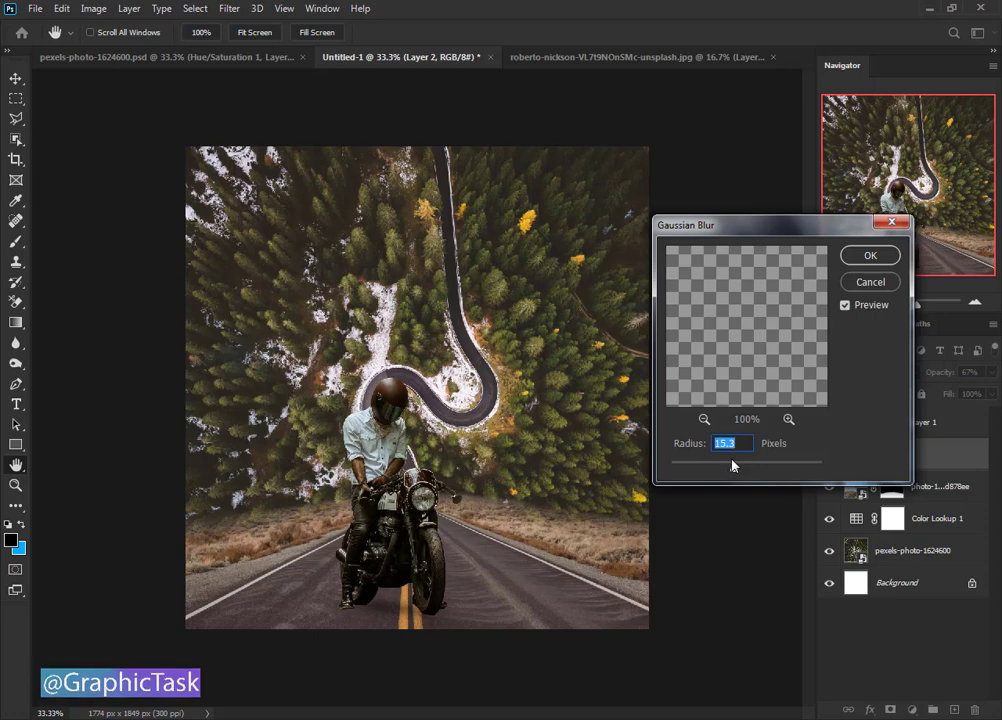
{"action": "left_click", "coordinate": [869, 255]}
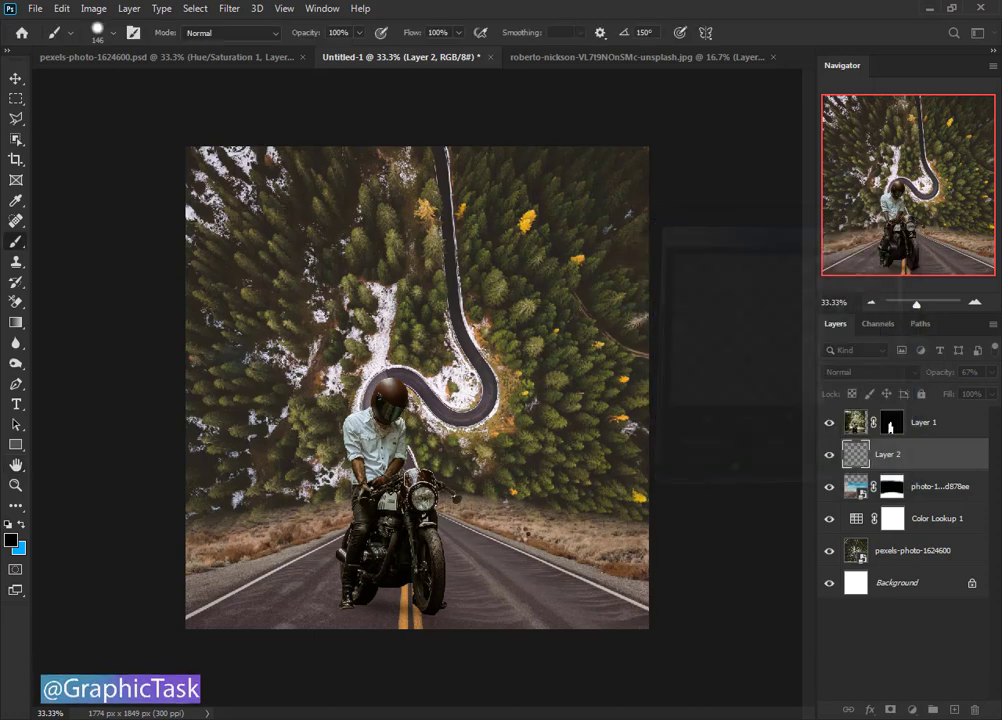
{"action": "left_click", "coordinate": [14, 79]}
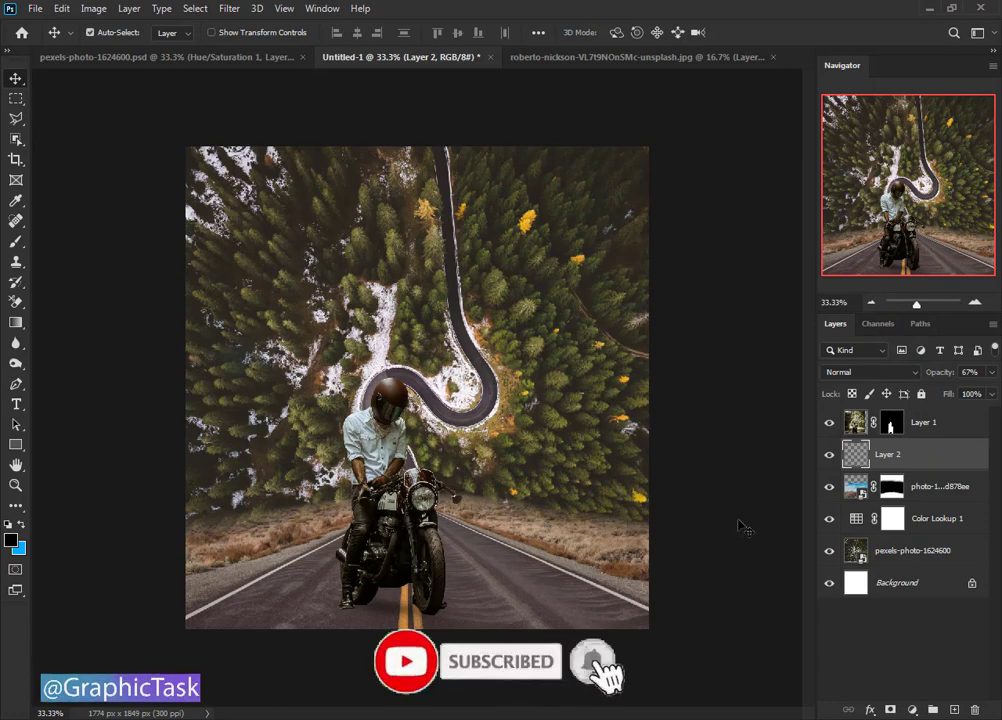
- Duplicate Layer 2 with Ctrl+J and blur the copy with a 49.8 px Gaussian Blur
{"action": "key", "text": "ctrl+j"}
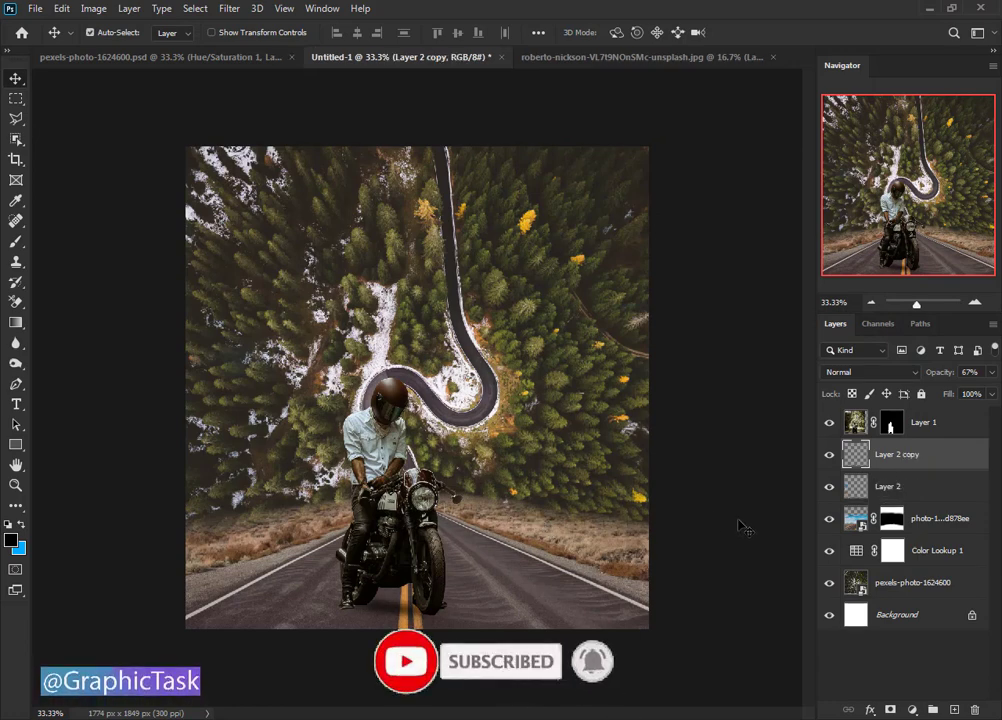
{"action": "left_click", "coordinate": [229, 8]}
{"action": "mouse_move", "coordinate": [312, 200]}
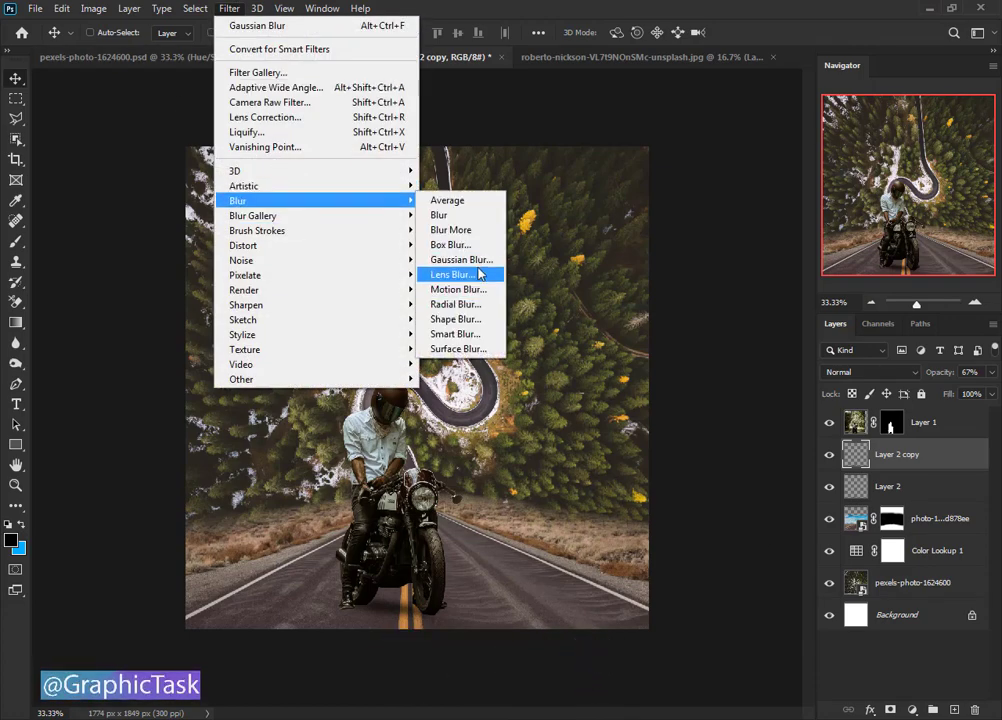
{"action": "left_click", "coordinate": [460, 259]}
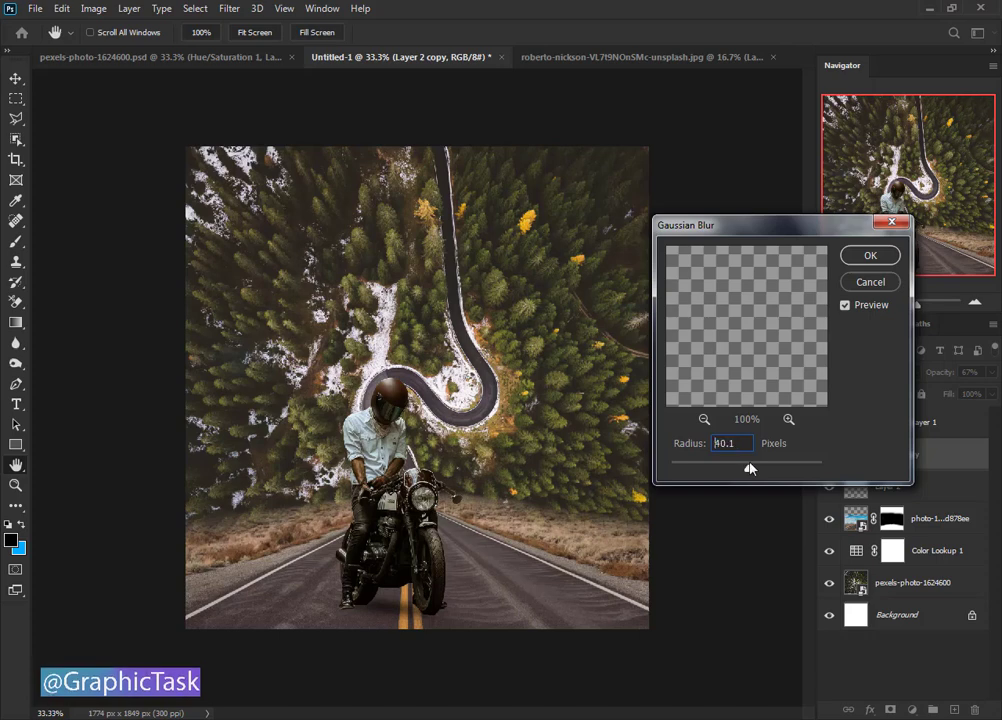
{"action": "left_click_drag", "start_coordinate": [752, 468], "coordinate": [757, 467]}
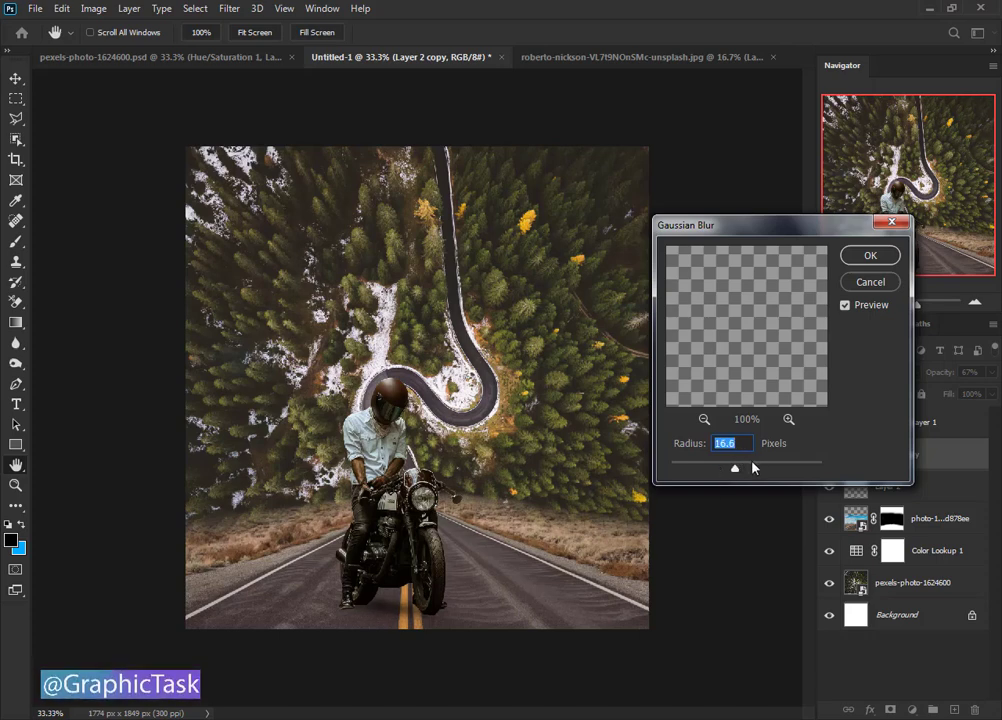
{"action": "left_click_drag", "start_coordinate": [743, 466], "coordinate": [761, 467]}
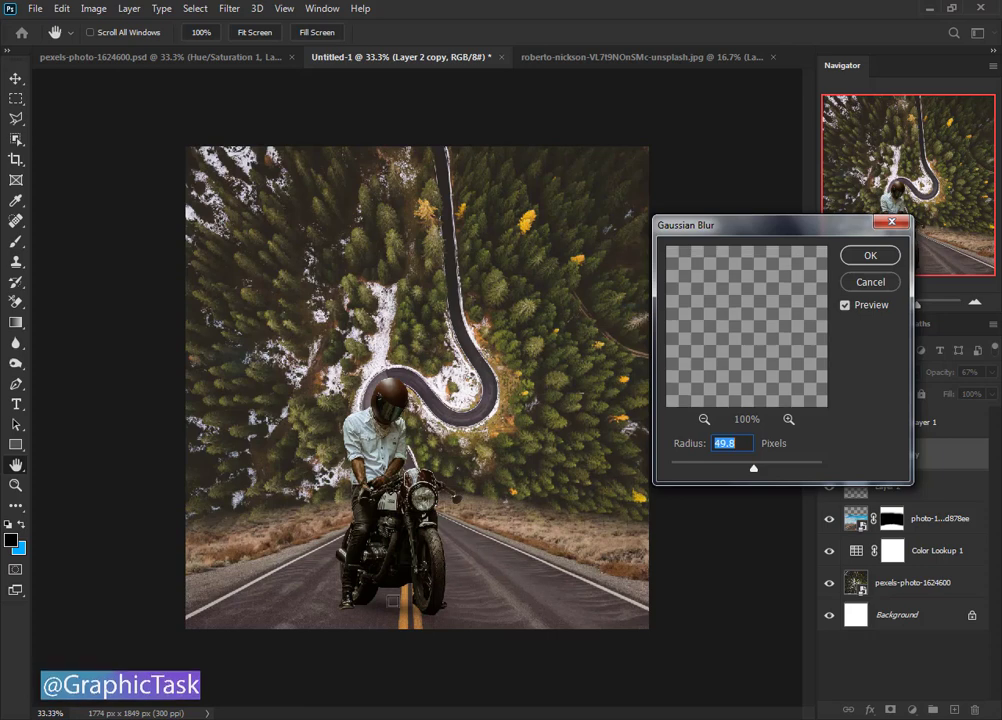
{"action": "left_click", "coordinate": [857, 254]}
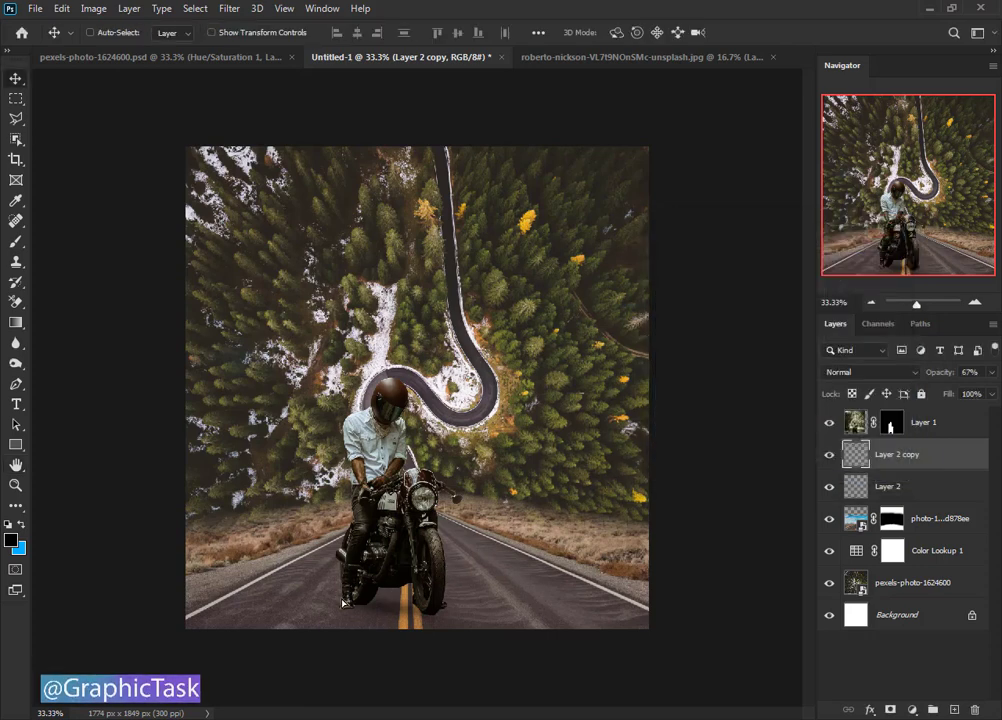
- Select the Color Lookup 1 layer and pick up the smoke image file from Explorer
{"action": "mouse_move", "coordinate": [343, 593]}
{"action": "left_mouse_down"}
{"action": "mouse_move", "coordinate": [343, 605]}
{"action": "mouse_move", "coordinate": [458, 566]}
{"action": "left_mouse_up"}
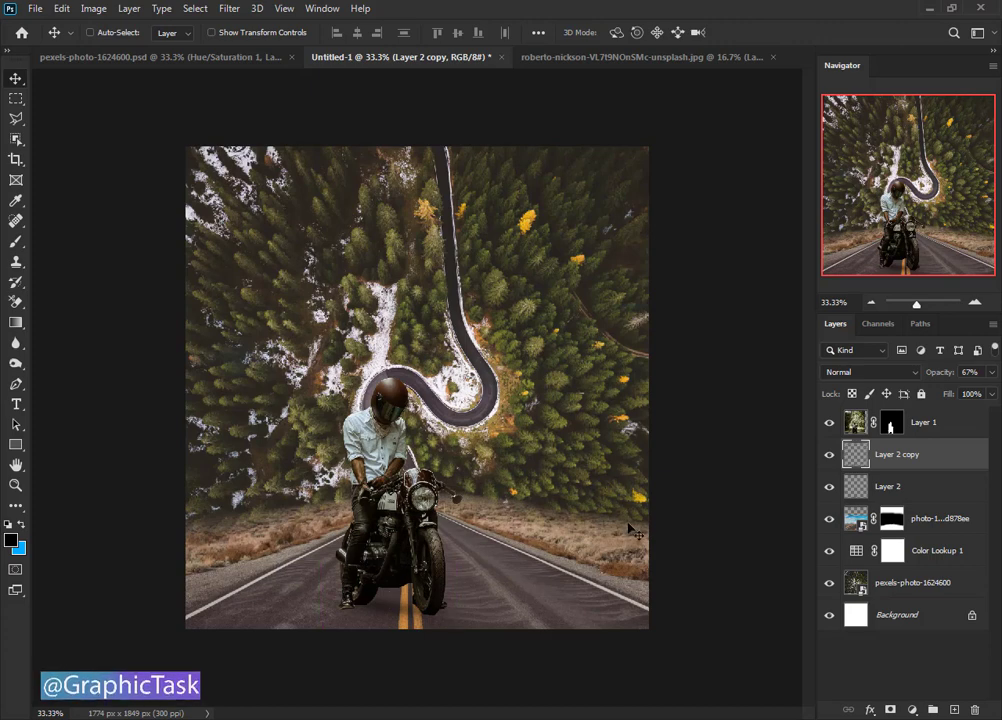
{"action": "left_click", "coordinate": [945, 553]}
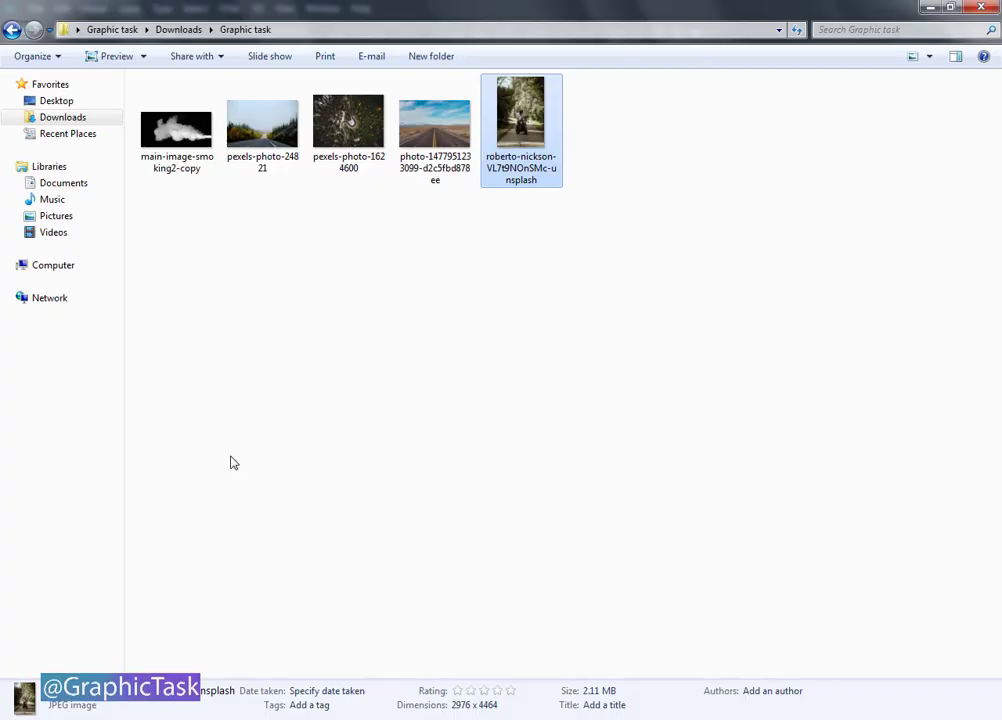
{"action": "left_click_drag", "start_coordinate": [183, 110], "coordinate": [455, 712]}
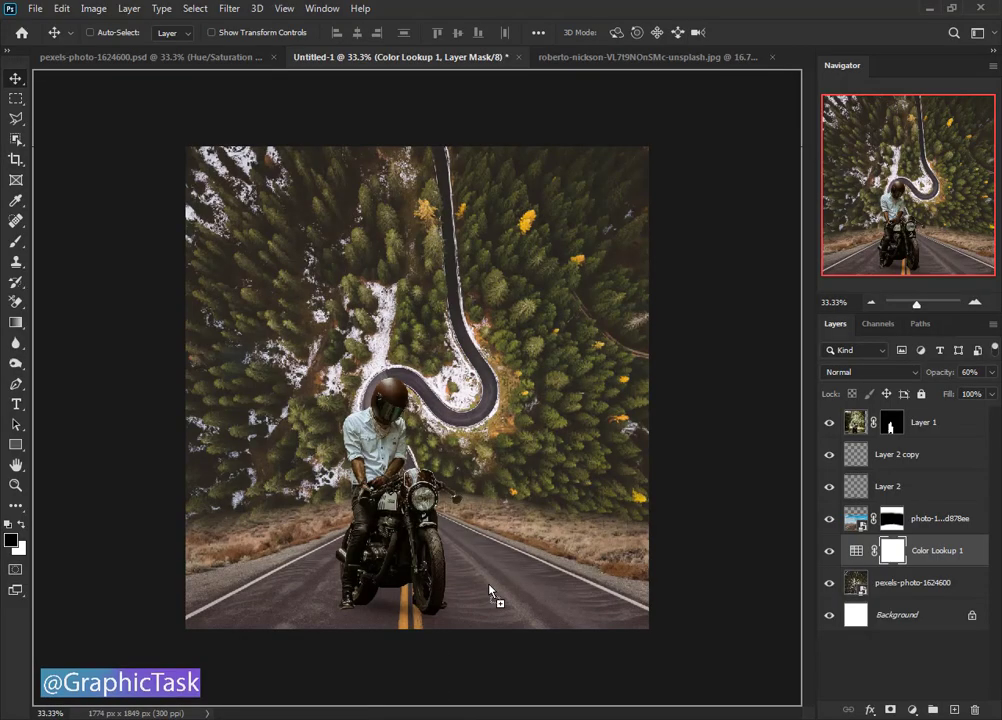
- Place the smoke image, scaled to about 106% and tilted slightly, beside the rider
{"action": "left_click_drag", "start_coordinate": [437, 665], "coordinate": [490, 592]}
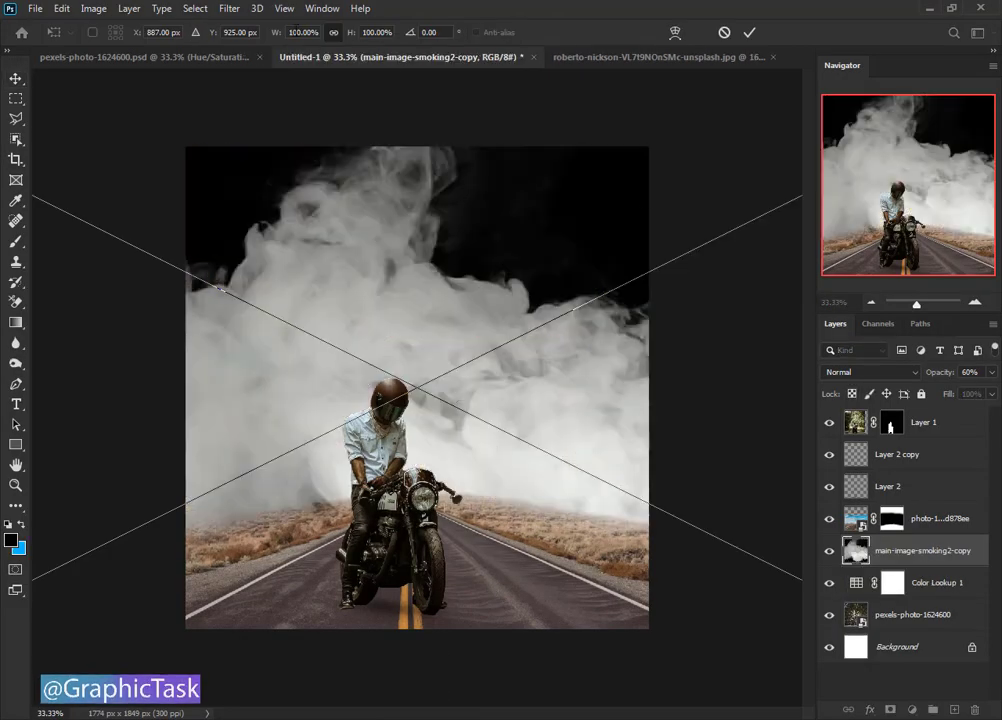
{"action": "left_click_drag", "start_coordinate": [273, 37], "coordinate": [226, 38]}
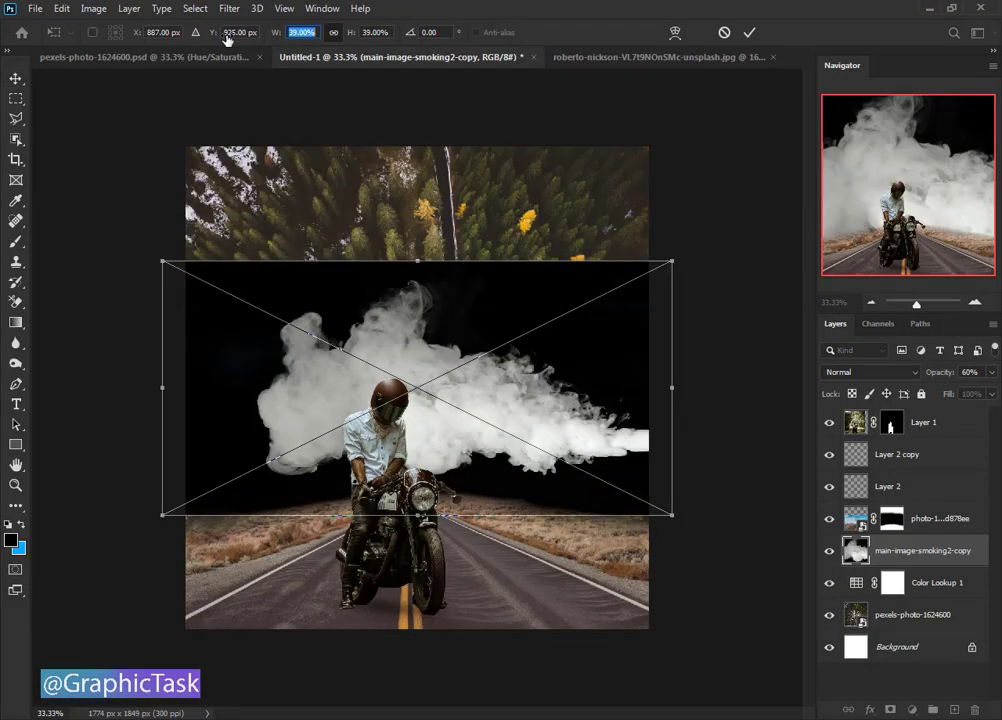
{"action": "left_click_drag", "start_coordinate": [420, 400], "coordinate": [597, 531]}
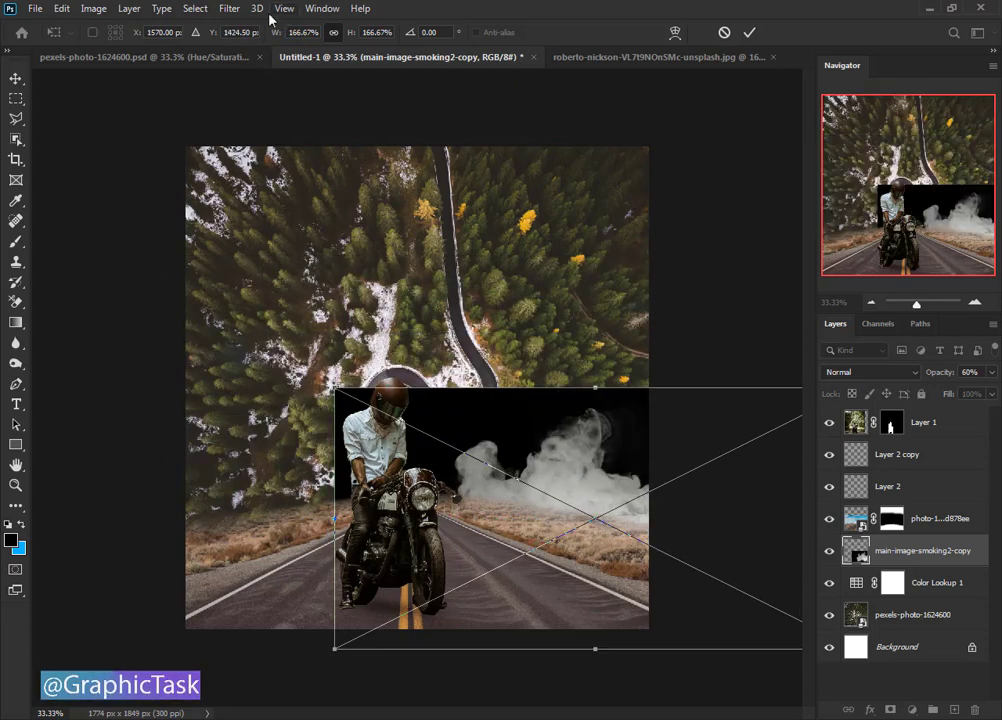
{"action": "left_click_drag", "start_coordinate": [273, 37], "coordinate": [212, 37]}
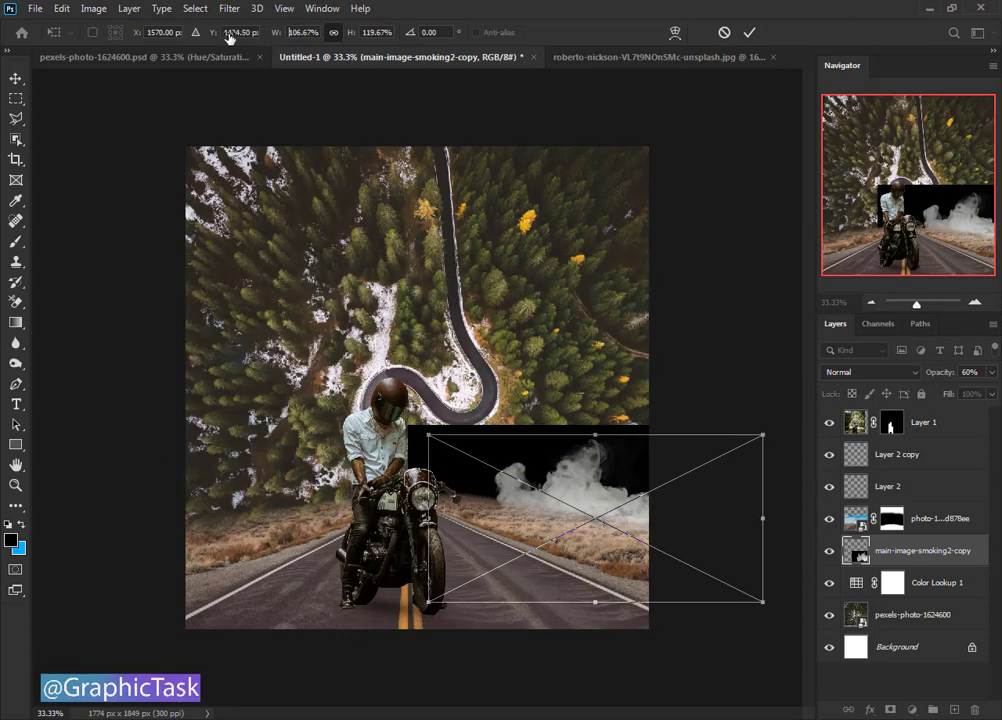
{"action": "left_click_drag", "start_coordinate": [540, 330], "coordinate": [577, 351]}
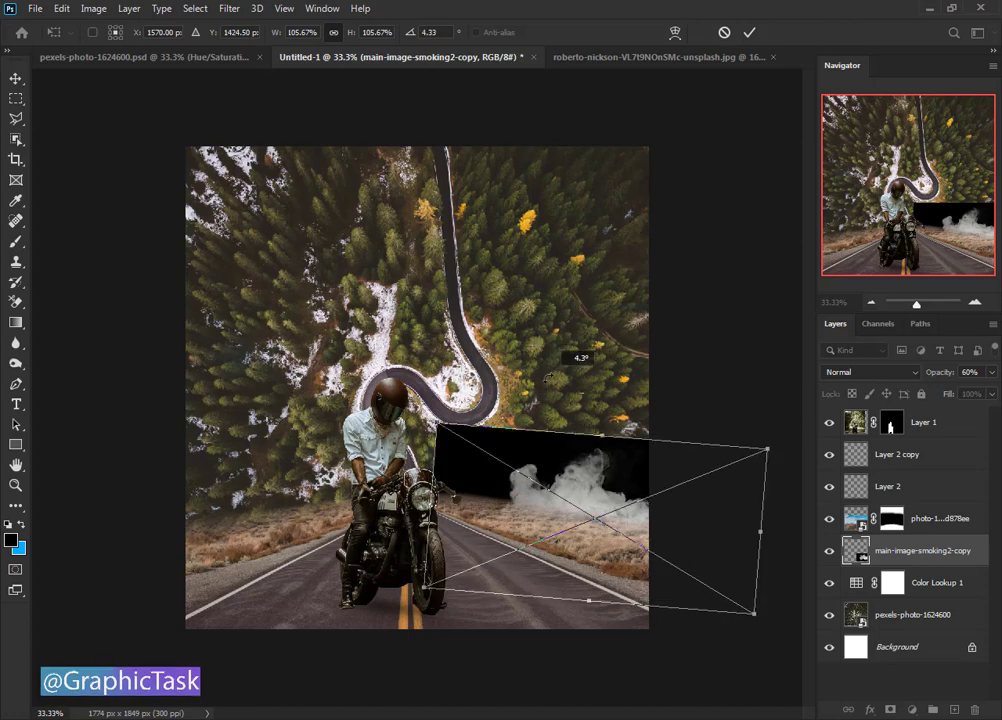
{"action": "left_click", "coordinate": [749, 32]}
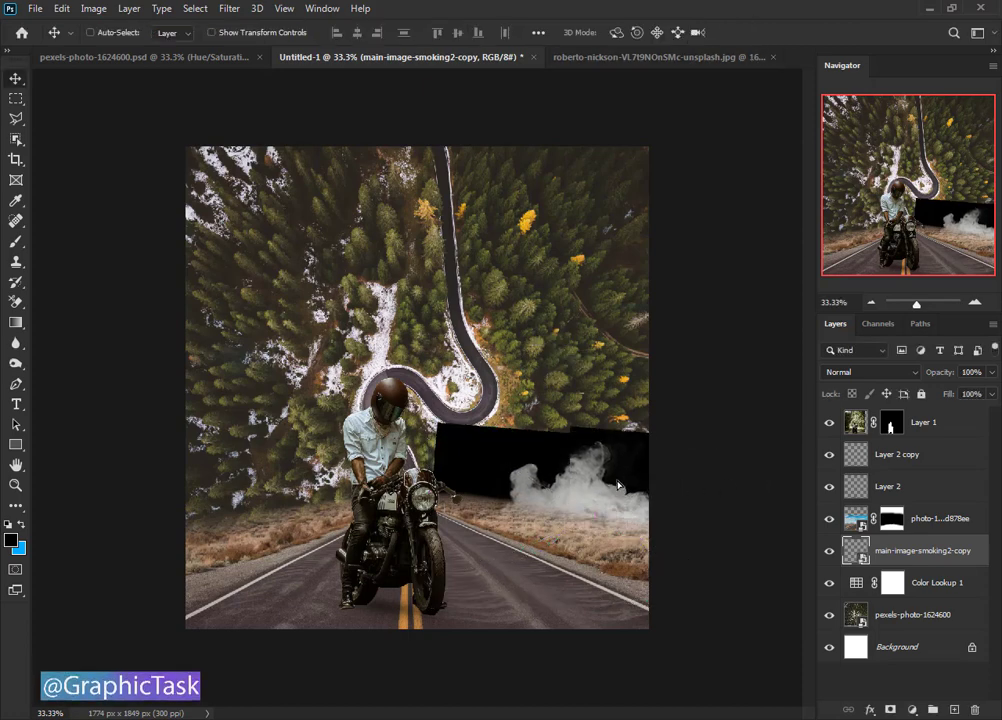
{"action": "mouse_move", "coordinate": [624, 517]}
{"action": "left_mouse_down"}
{"action": "mouse_move", "coordinate": [604, 473]}
{"action": "mouse_move", "coordinate": [590, 474]}
{"action": "left_mouse_up"}
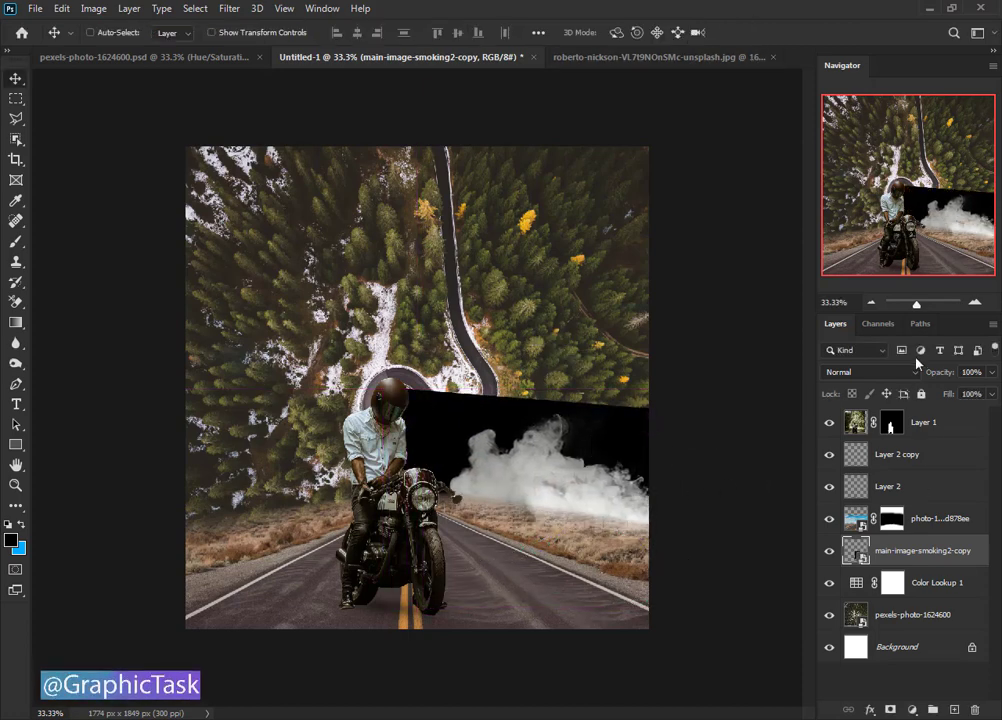
- Set the smoke layer's blend mode to Lighten and shift it along the road
{"action": "left_click", "coordinate": [878, 373]}
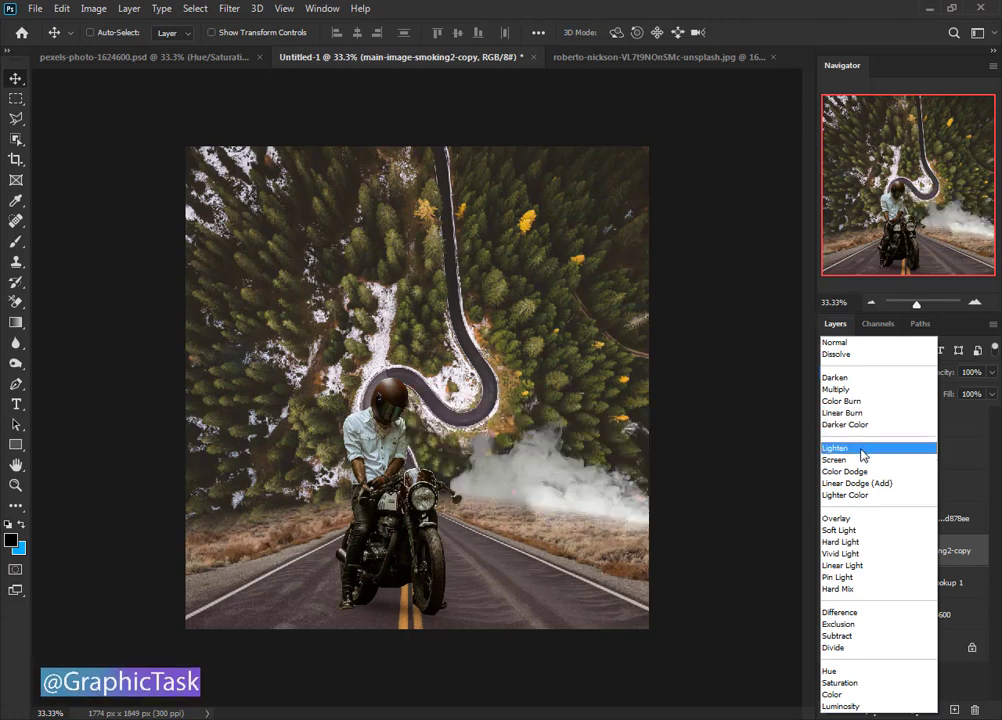
{"action": "left_click", "coordinate": [862, 455]}
{"action": "left_click_drag", "start_coordinate": [600, 478], "coordinate": [621, 478]}
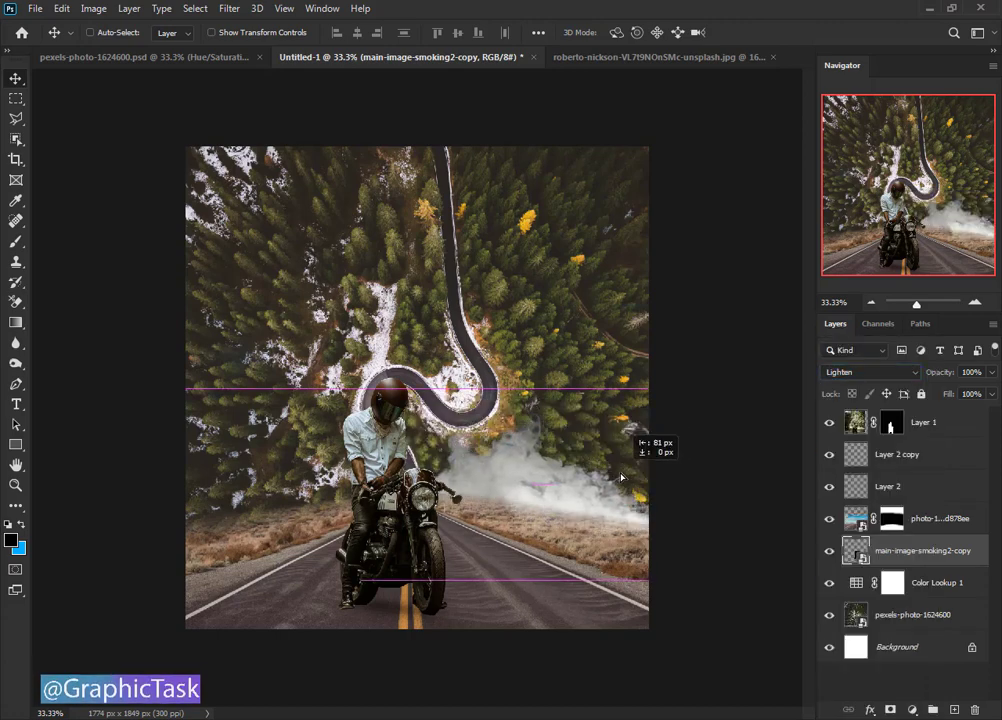
- Paint on the desert photo's layer mask near the smoke with the brush
{"action": "left_click", "coordinate": [893, 527]}
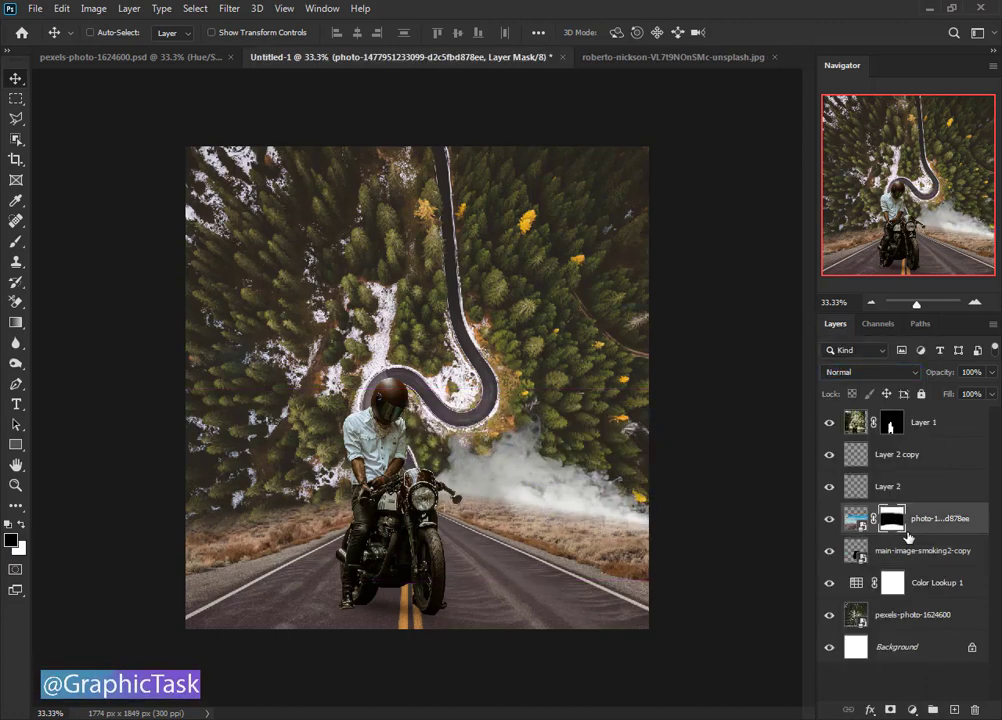
{"action": "key", "text": "b"}
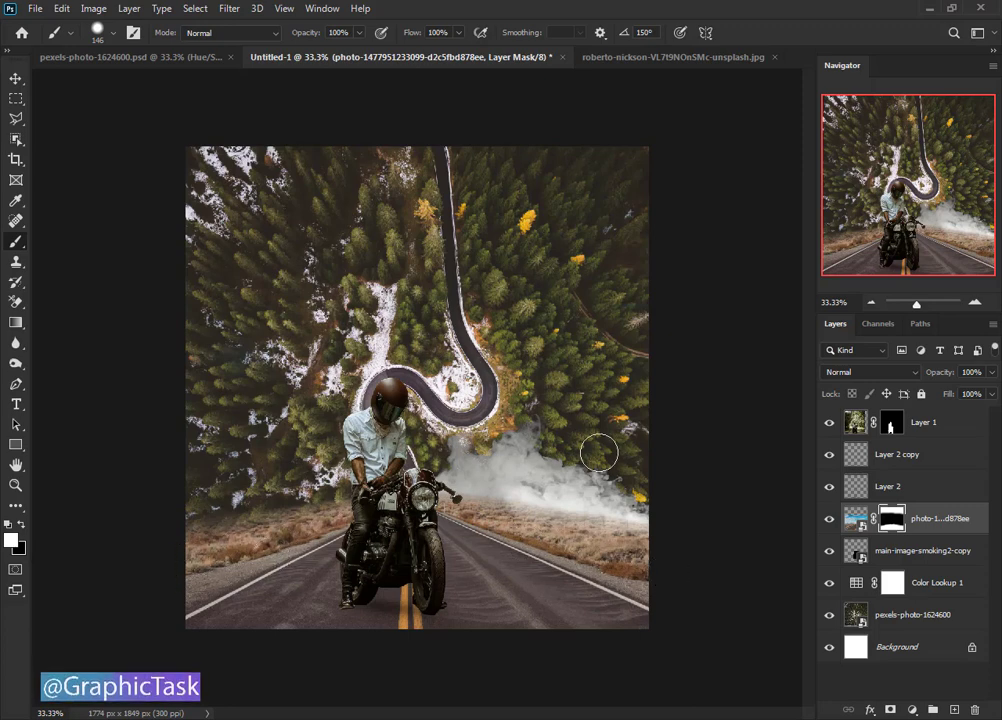
{"action": "left_click", "coordinate": [15, 78]}
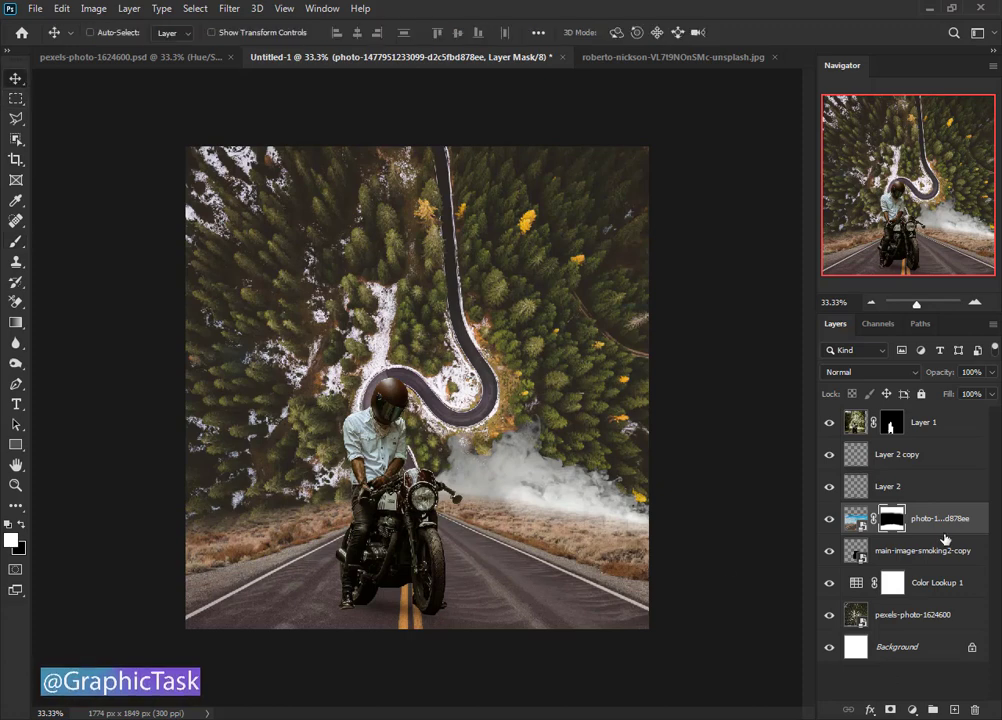
- Rotate the smoke layer to about -0.5° and nudge it lower onto the road
{"action": "left_click", "coordinate": [937, 549]}
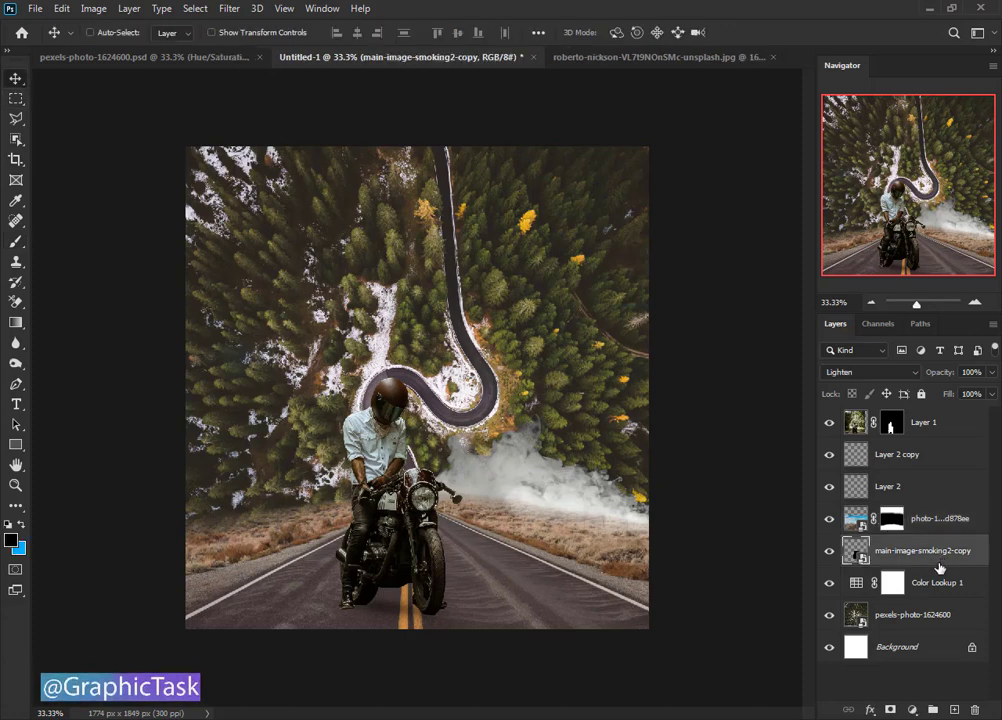
{"action": "key", "text": "ctrl+t"}
{"action": "left_click_drag", "start_coordinate": [543, 351], "coordinate": [514, 340]}
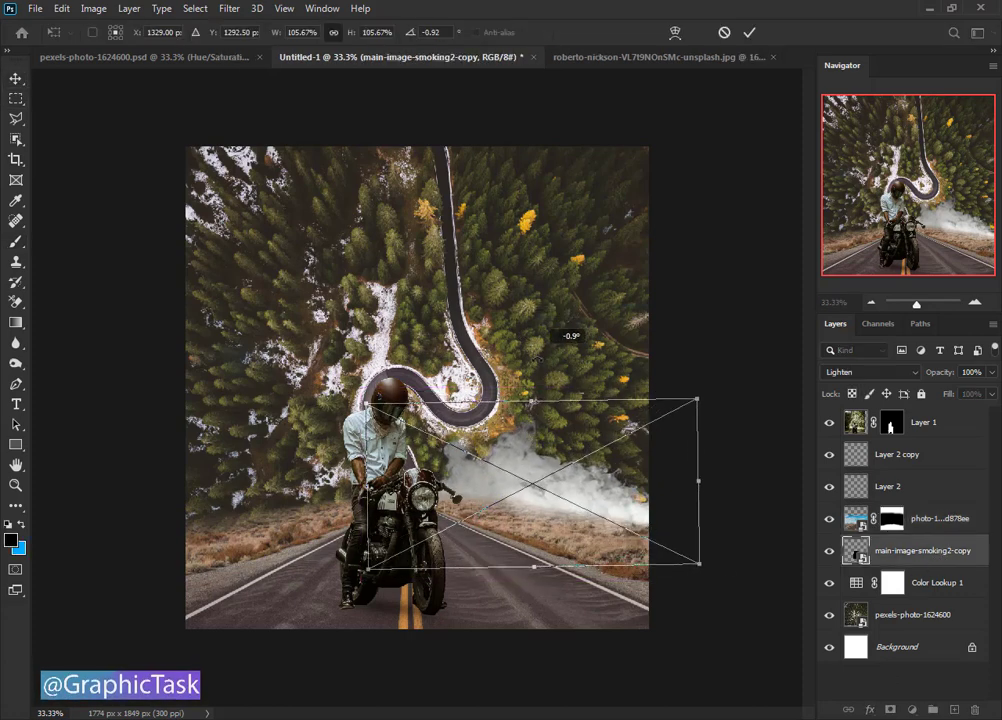
{"action": "left_click_drag", "start_coordinate": [606, 510], "coordinate": [613, 525]}
{"action": "left_click", "coordinate": [749, 33]}
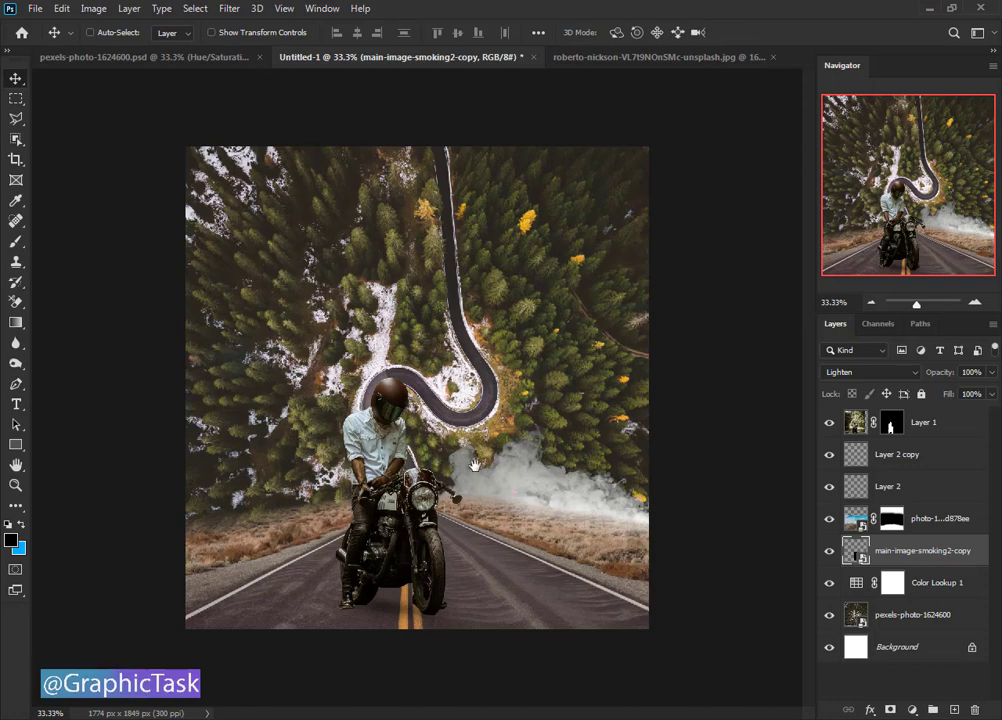
- Mirror a smoke copy, tilt it to 175.65° on the left, and raise the forest photo ~141 px
{"action": "left_click_drag", "start_coordinate": [523, 479], "coordinate": [470, 515]}
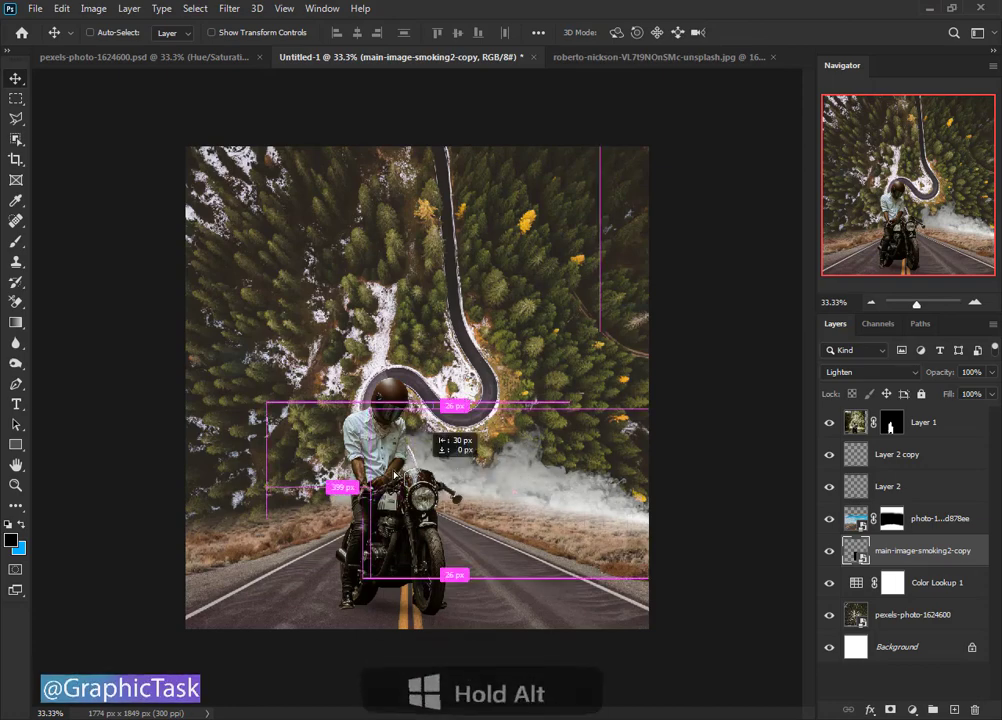
{"action": "key", "text": "ctrl+t"}
{"action": "right_click", "coordinate": [449, 496]}
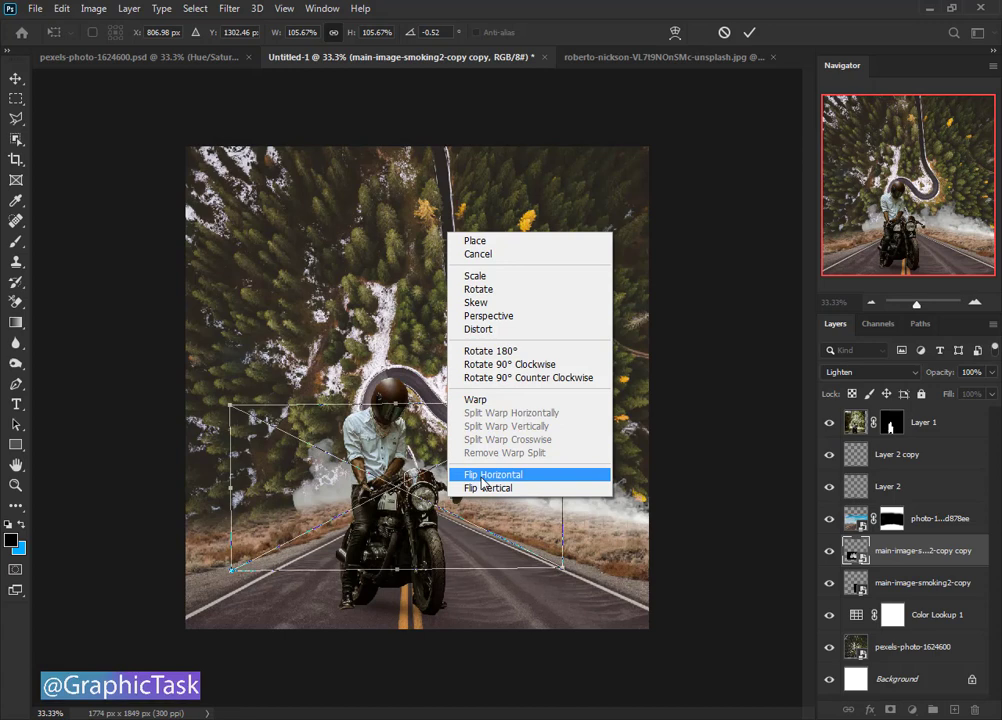
{"action": "left_click", "coordinate": [491, 474]}
{"action": "mouse_move", "coordinate": [395, 490]}
{"action": "left_mouse_down"}
{"action": "mouse_move", "coordinate": [305, 492]}
{"action": "mouse_move", "coordinate": [284, 503]}
{"action": "left_mouse_up"}
{"action": "left_click_drag", "start_coordinate": [540, 480], "coordinate": [583, 393]}
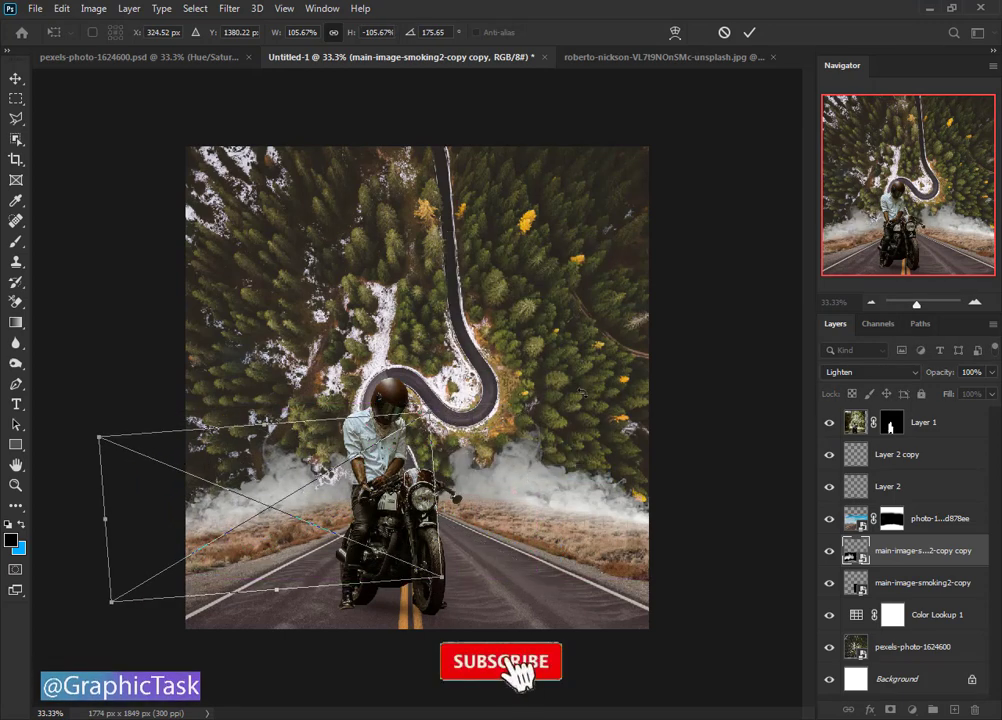
{"action": "key", "text": "Return"}
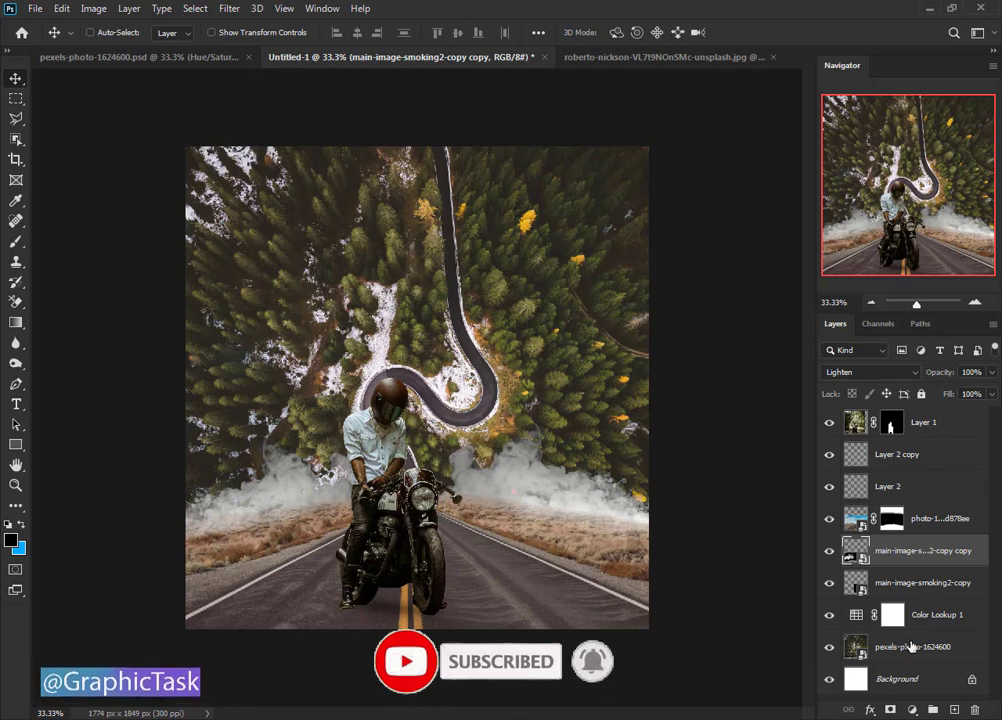
{"action": "left_click", "coordinate": [911, 646]}
{"action": "left_click_drag", "start_coordinate": [470, 354], "coordinate": [478, 319]}
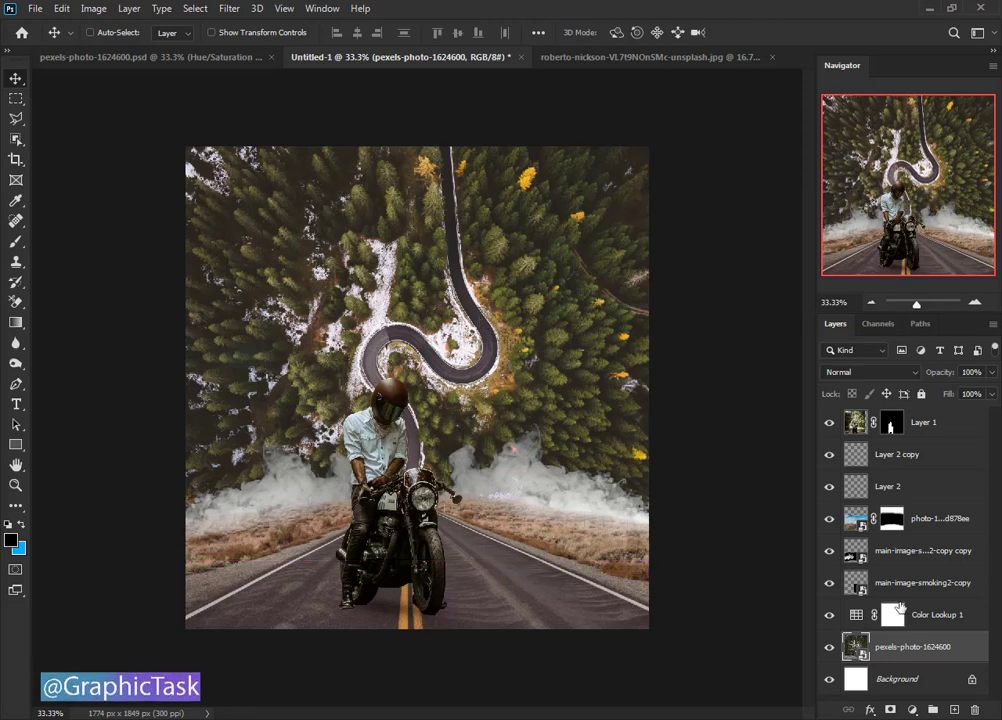
- Move the motorcyclist layers right and shift the forest photo about 27 px right
{"action": "left_click", "coordinate": [938, 431]}
{"action": "left_click", "coordinate": [937, 488], "text": "shift"}
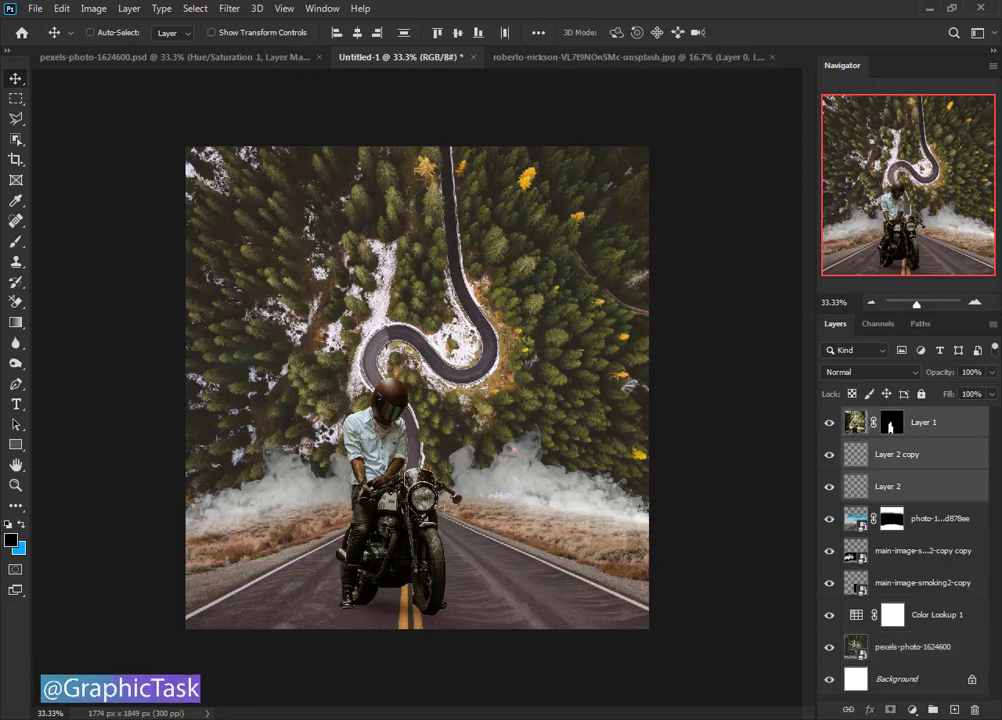
{"action": "mouse_move", "coordinate": [403, 509]}
{"action": "left_mouse_down"}
{"action": "mouse_move", "coordinate": [430, 518]}
{"action": "mouse_move", "coordinate": [422, 516]}
{"action": "left_mouse_up"}
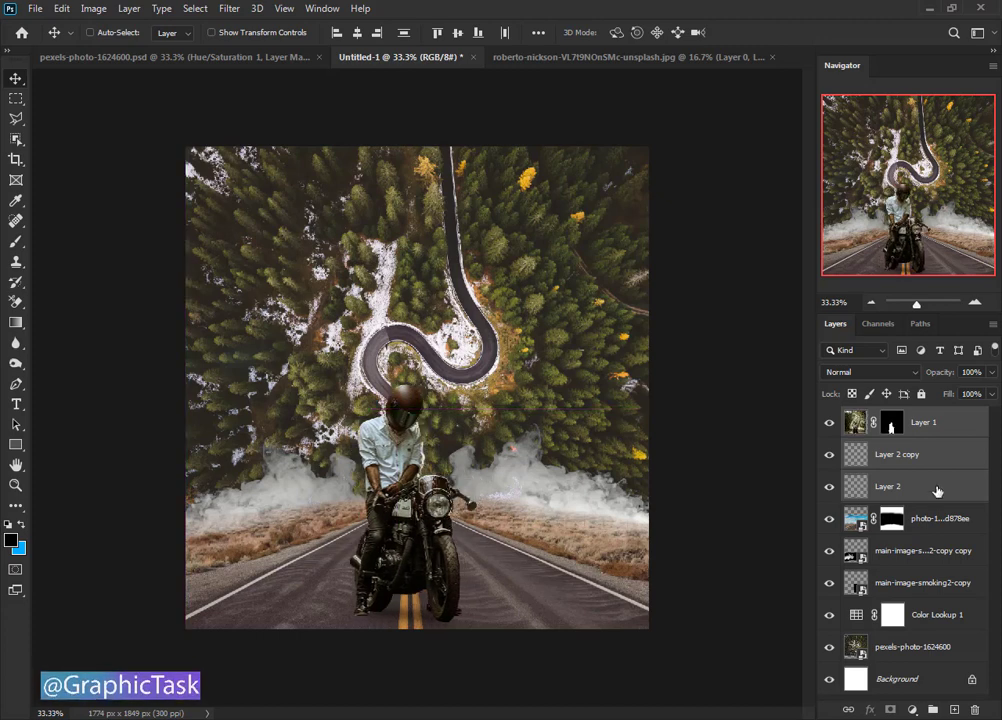
{"action": "left_click", "coordinate": [869, 637]}
{"action": "left_click_drag", "start_coordinate": [562, 402], "coordinate": [566, 402]}
- Scale Layer 1, Layer 2 copy and Layer 2 to about 86% and centre them on the road
{"action": "left_click", "coordinate": [920, 422]}
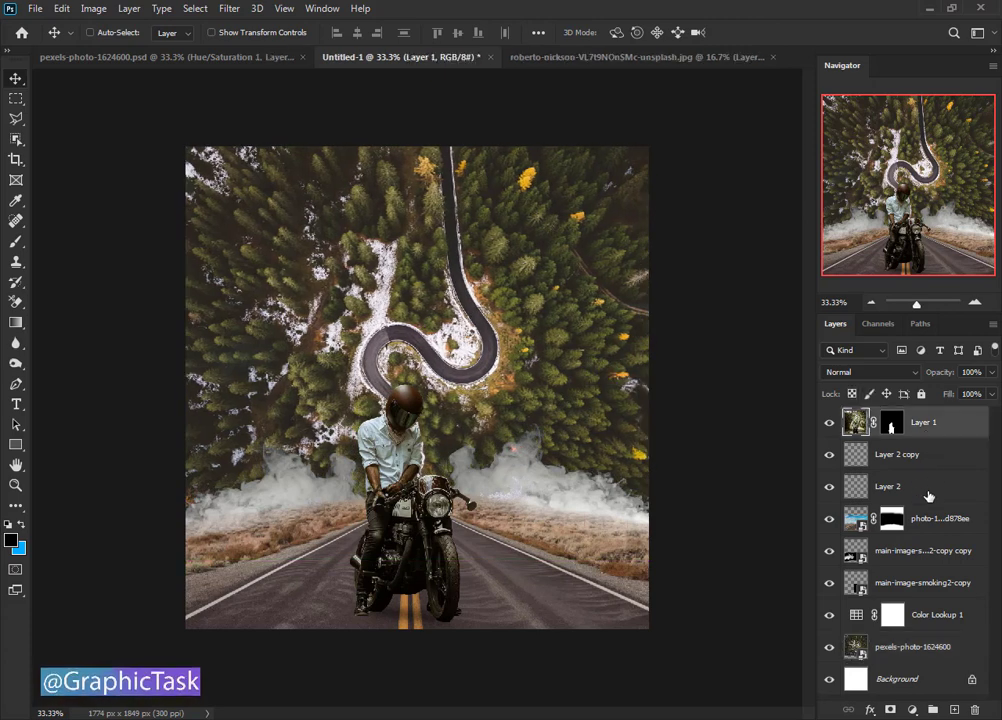
{"action": "left_click", "coordinate": [890, 486], "text": "shift"}
{"action": "key", "text": "ctrl+t"}
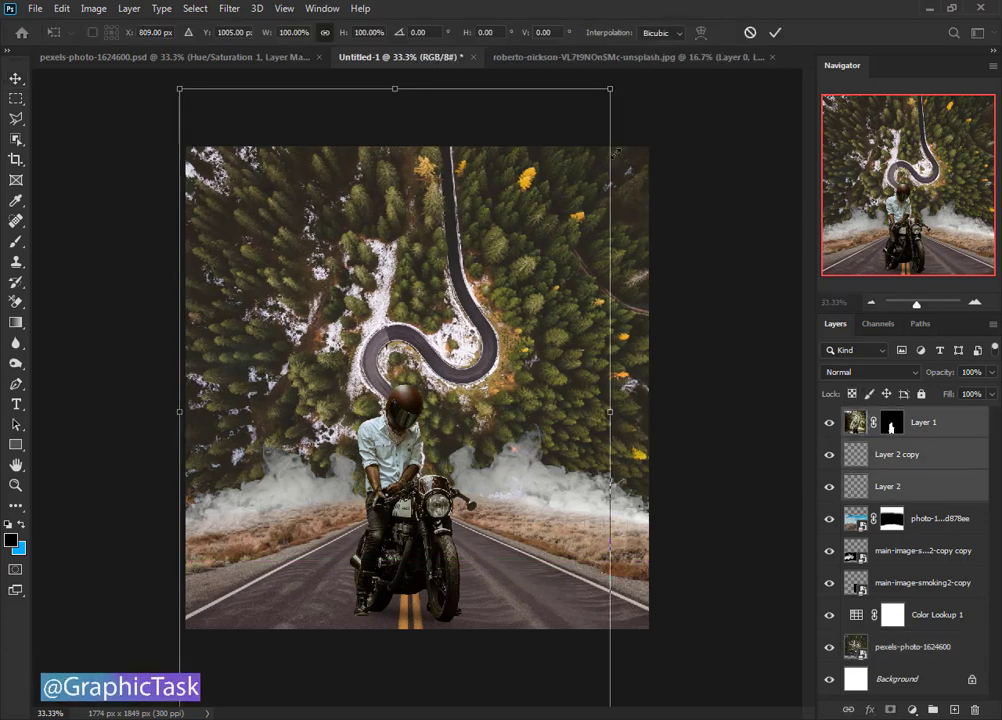
{"action": "left_click_drag", "start_coordinate": [614, 82], "coordinate": [529, 209]}
{"action": "left_click_drag", "start_coordinate": [421, 448], "coordinate": [474, 422]}
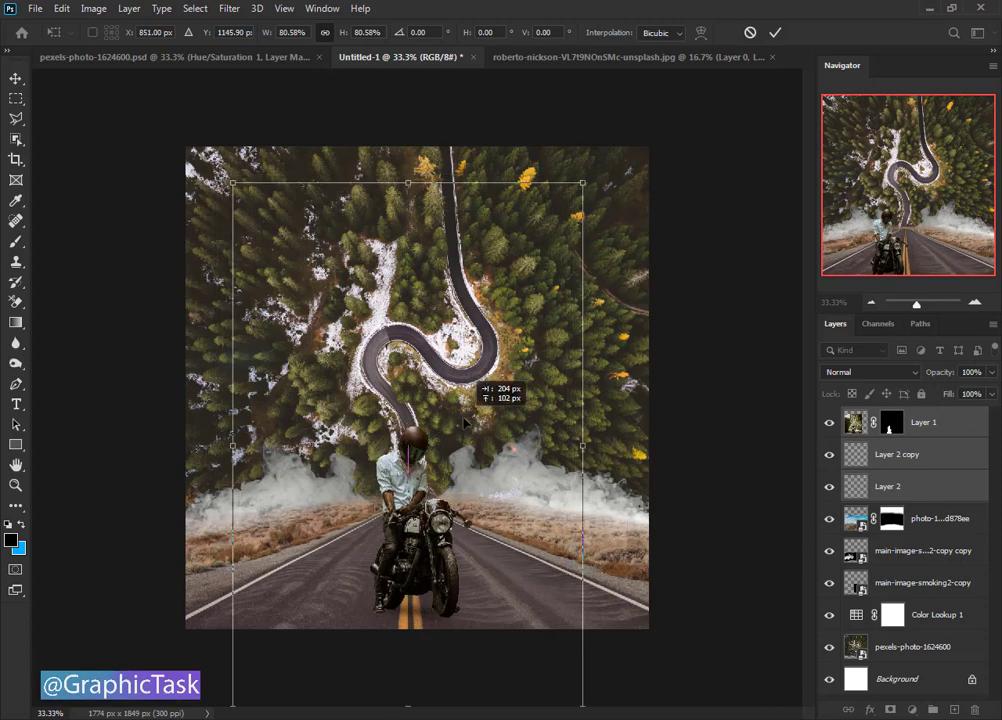
{"action": "left_click_drag", "start_coordinate": [592, 184], "coordinate": [604, 152]}
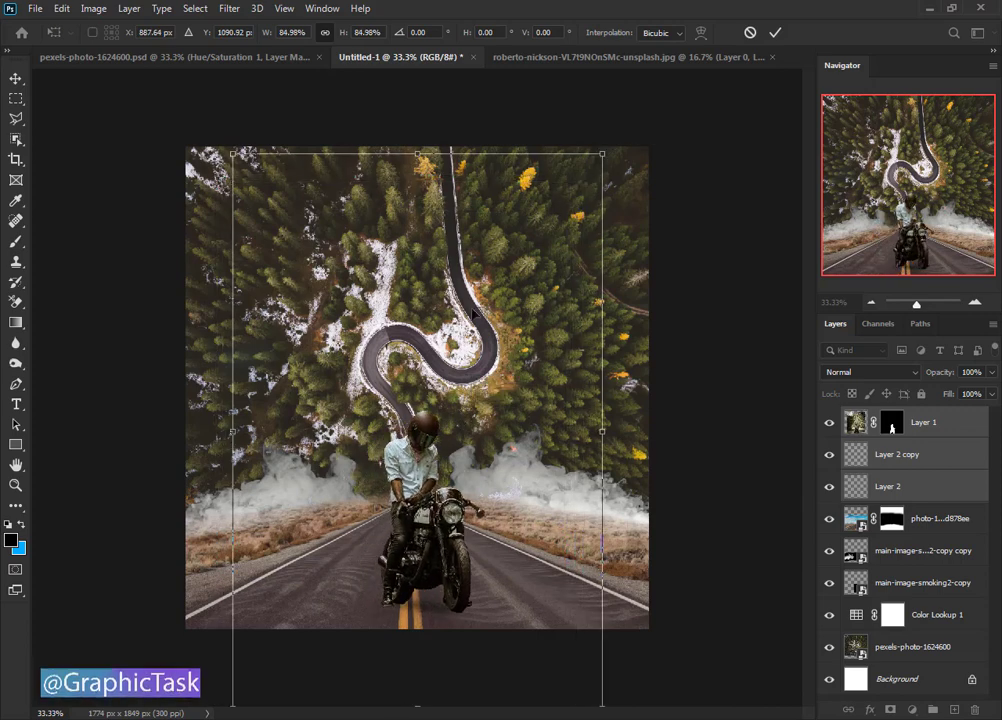
{"action": "left_click_drag", "start_coordinate": [471, 317], "coordinate": [455, 318]}
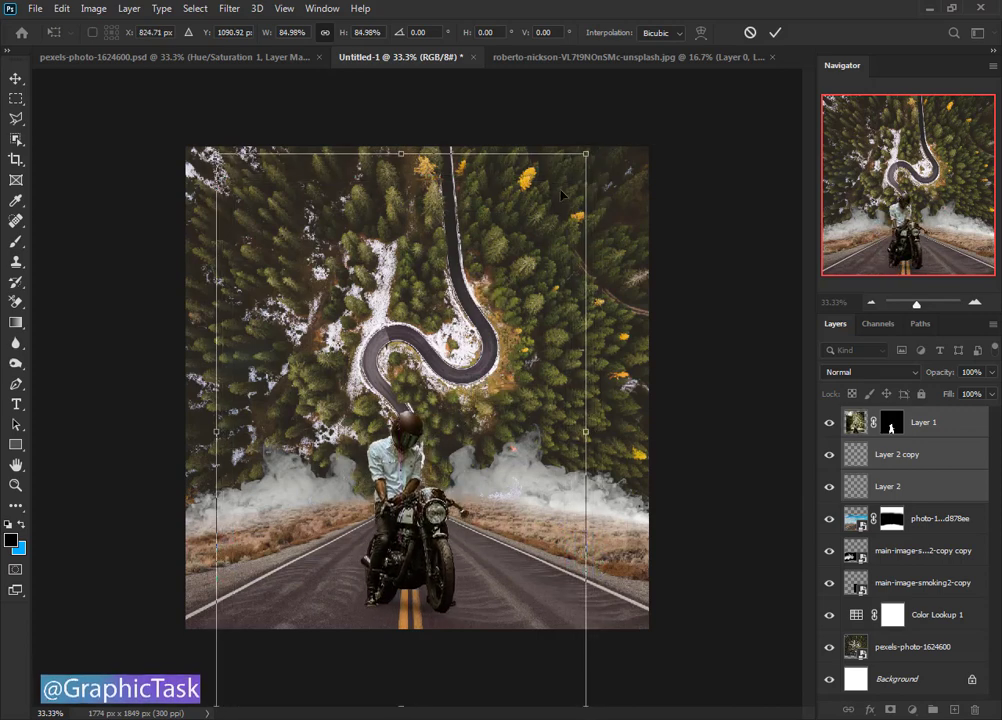
{"action": "left_click_drag", "start_coordinate": [585, 153], "coordinate": [591, 134]}
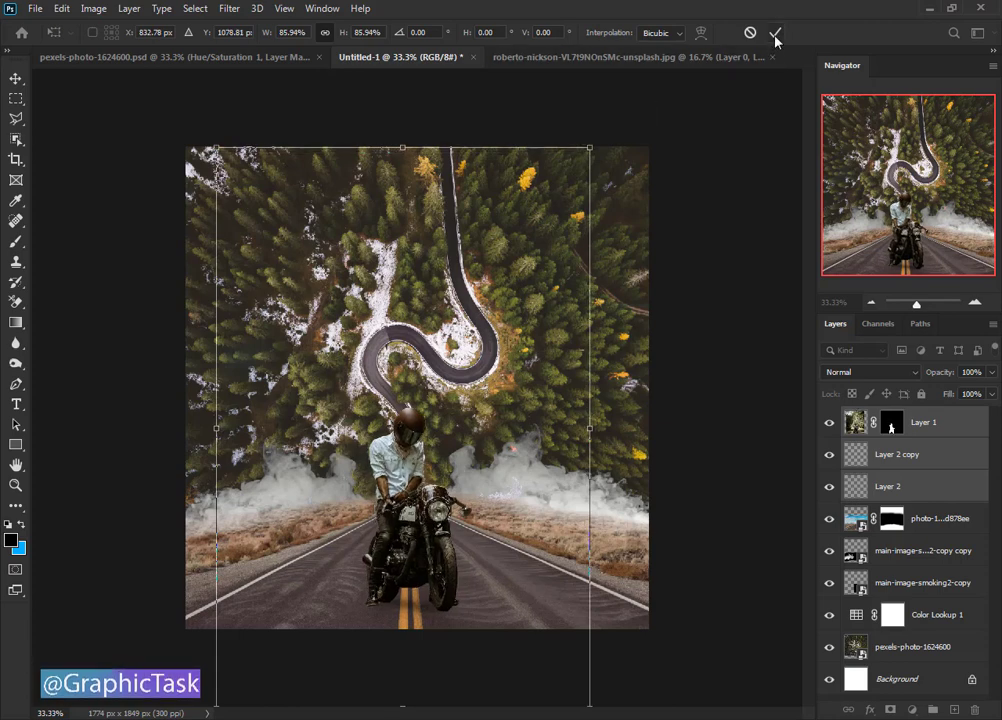
{"action": "left_click", "coordinate": [775, 34]}
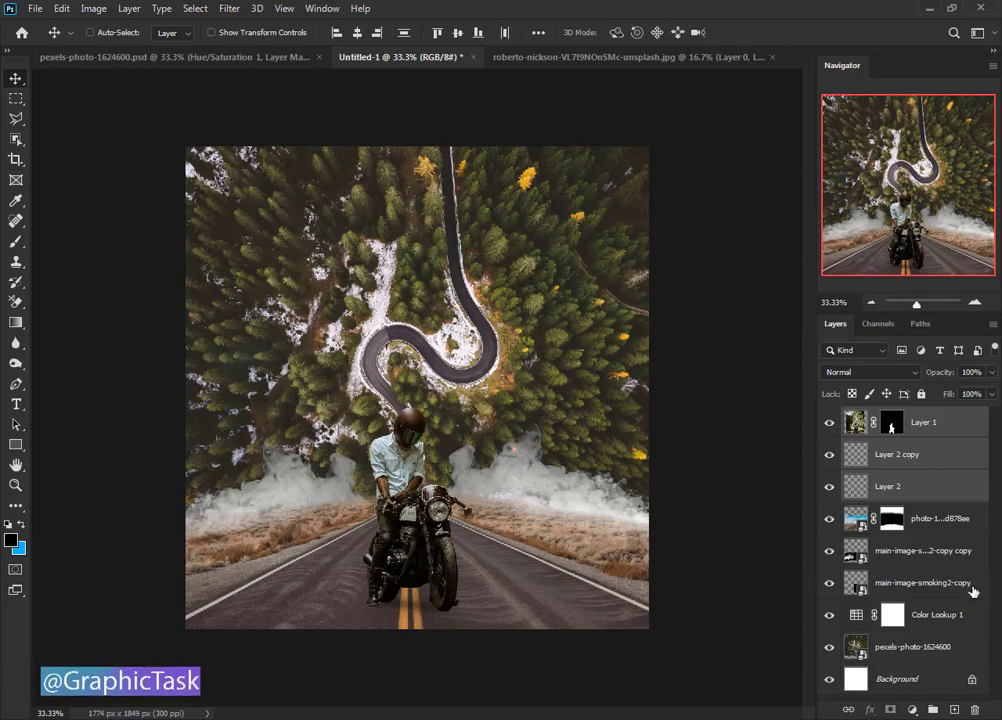
- Convert both main-image-smoking2 layers into one smart object blended with Lighten
{"action": "left_click", "coordinate": [940, 568]}
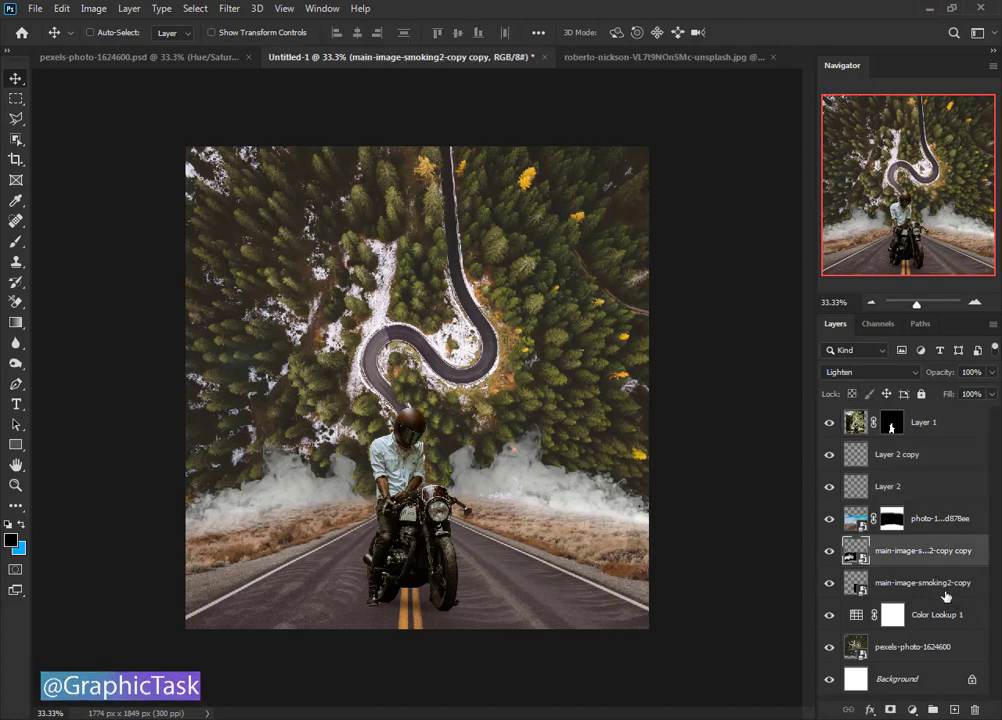
{"action": "left_click", "coordinate": [945, 591], "text": "shift"}
{"action": "right_click", "coordinate": [945, 591]}
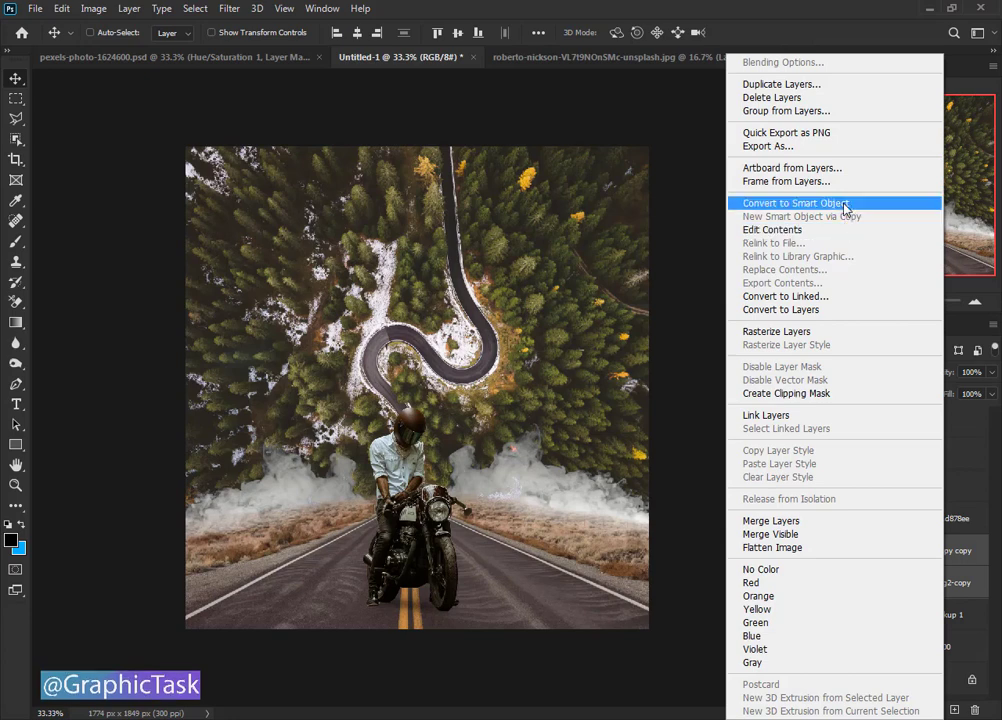
{"action": "left_click", "coordinate": [845, 201]}
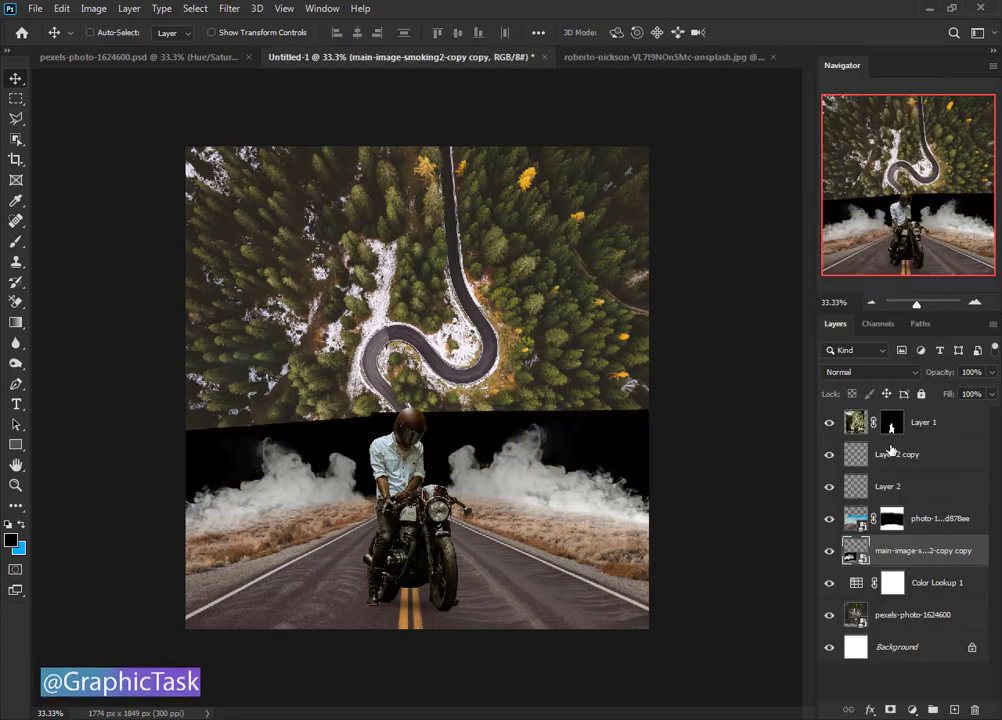
{"action": "left_click", "coordinate": [868, 372]}
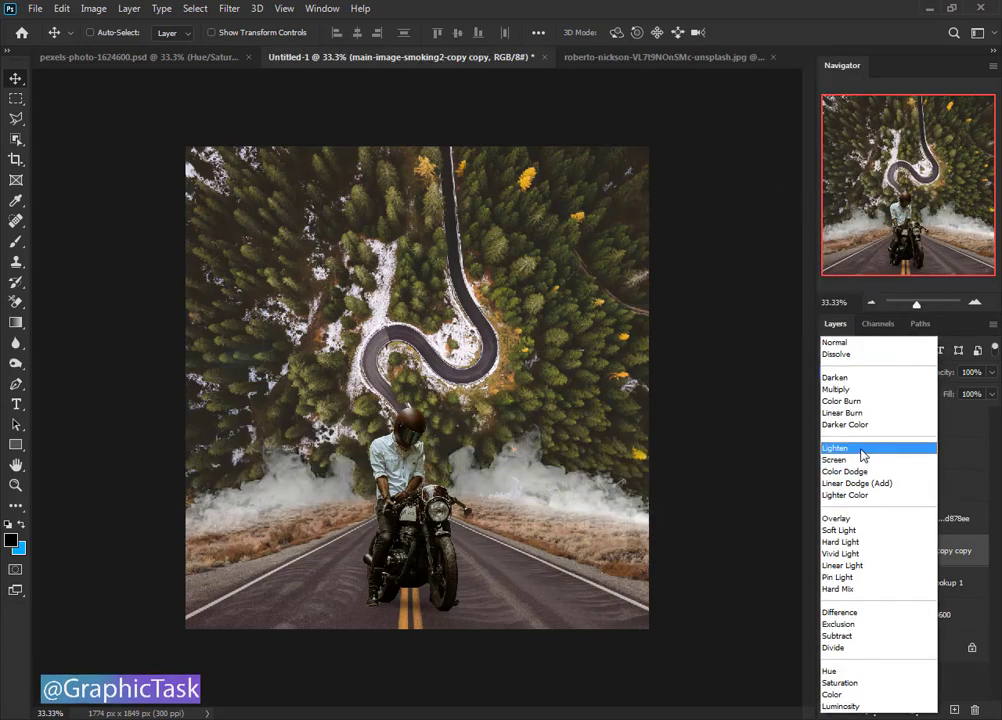
{"action": "left_click", "coordinate": [862, 456]}
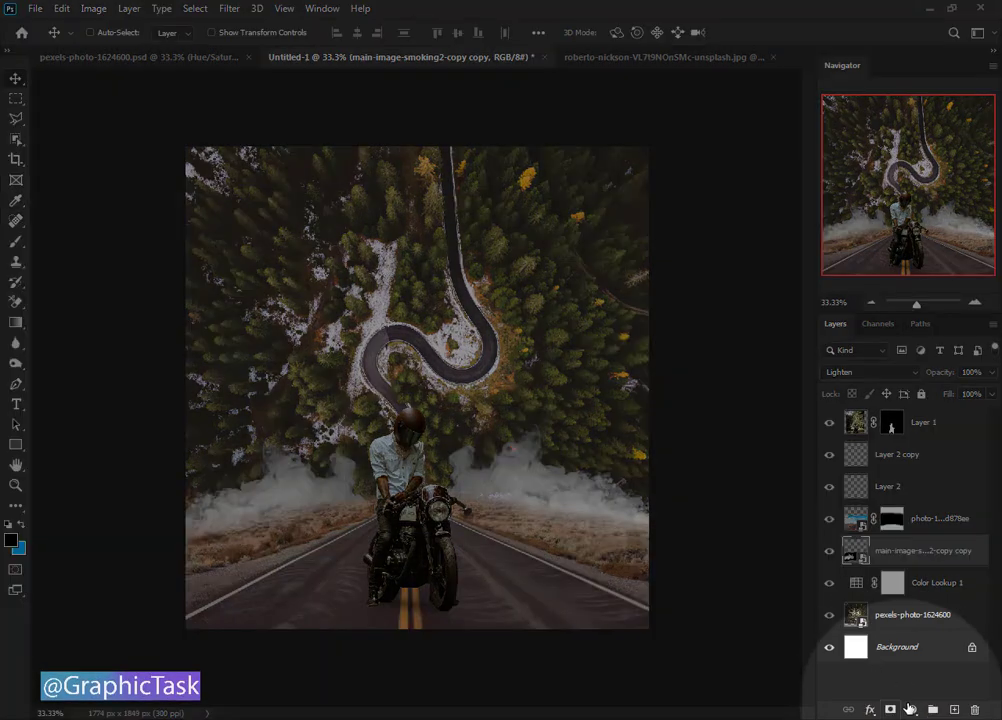
- Add a clipped Color Balance layer with Cyan -48, Green +59 and Blue +100
{"action": "left_click", "coordinate": [912, 709]}
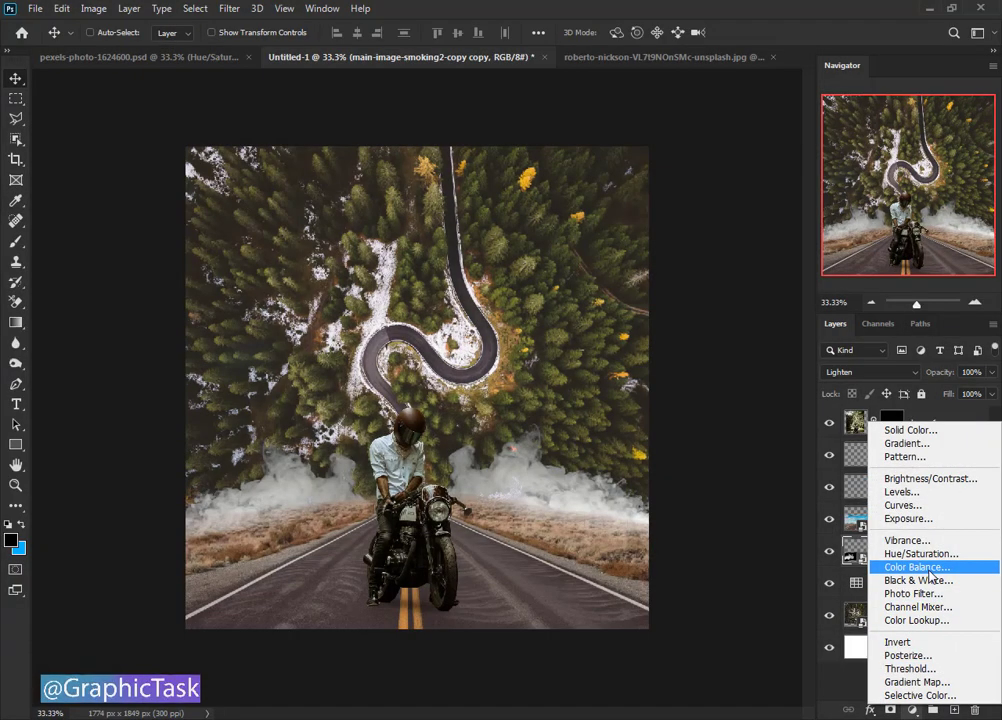
{"action": "left_click", "coordinate": [929, 577]}
{"action": "left_click", "coordinate": [706, 452]}
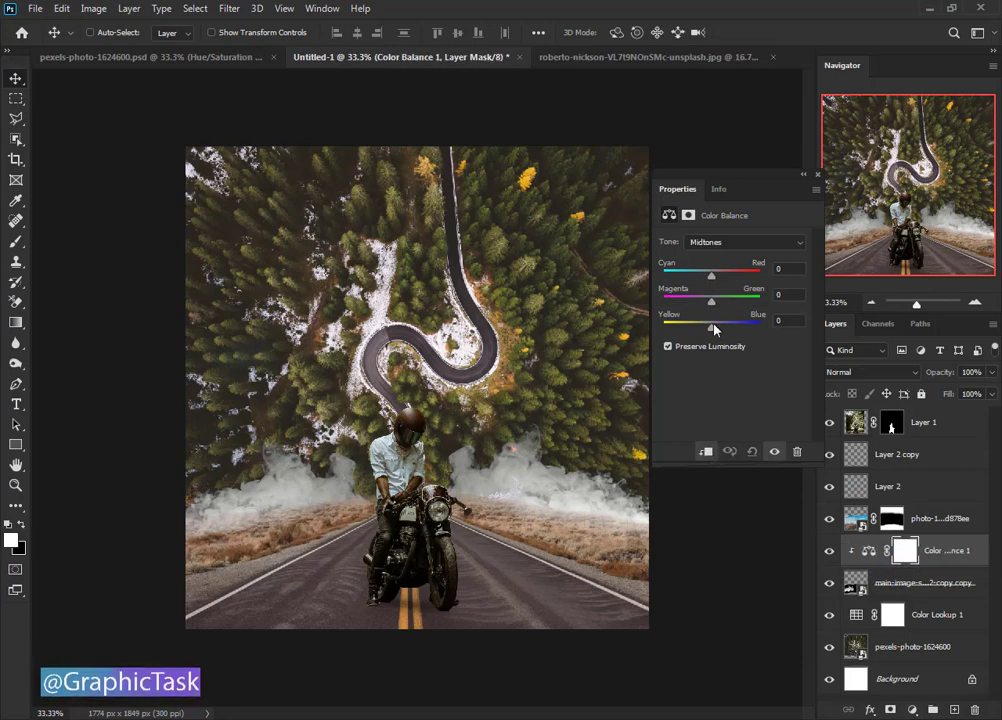
{"action": "left_click_drag", "start_coordinate": [711, 327], "coordinate": [760, 327]}
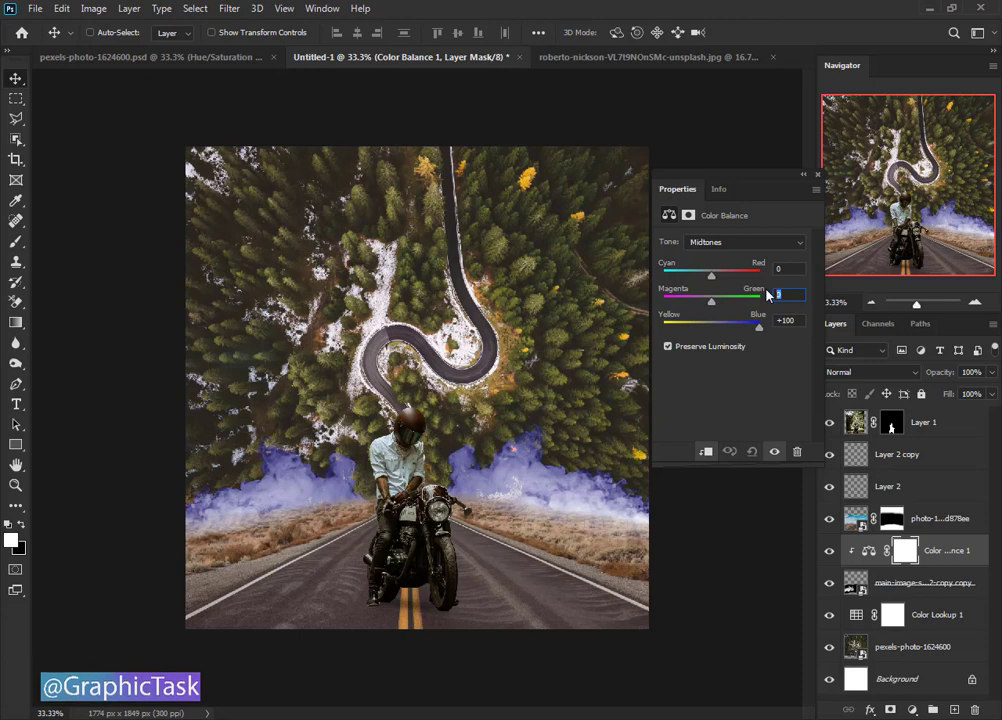
{"action": "type", "text": "59"}
{"action": "key", "text": "Return"}
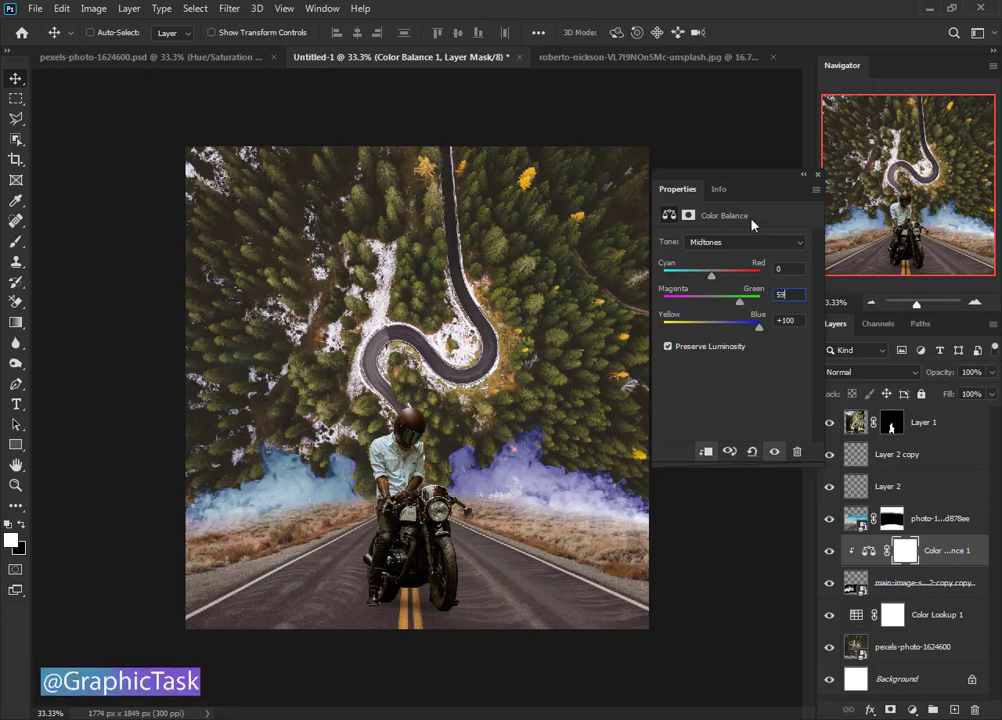
{"action": "left_click_drag", "start_coordinate": [711, 273], "coordinate": [689, 278]}
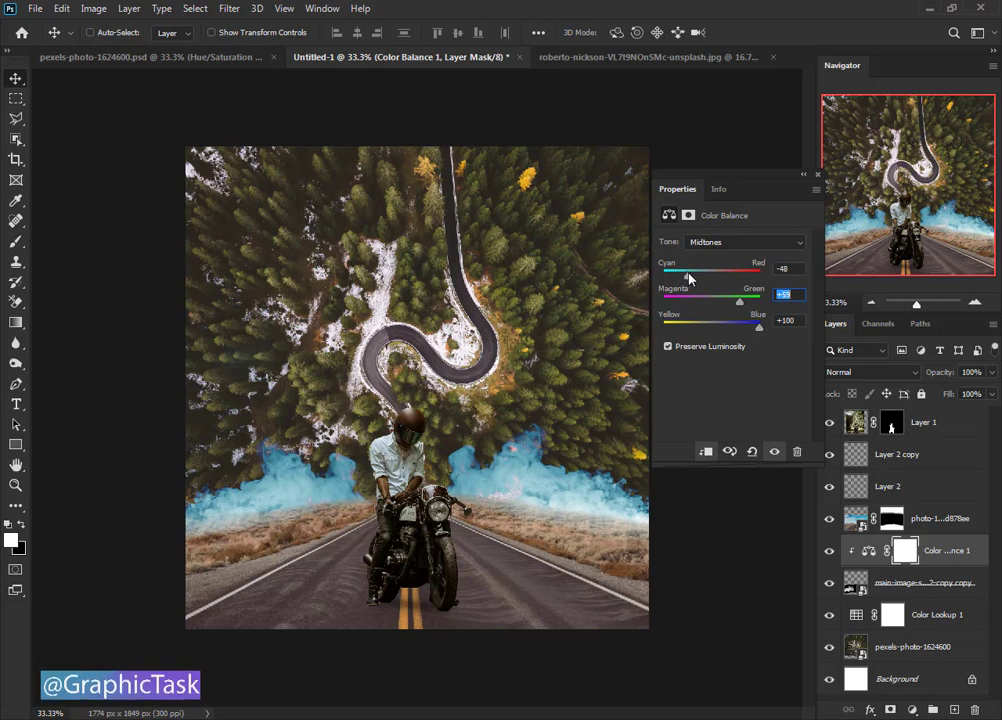
{"action": "left_click", "coordinate": [817, 177]}
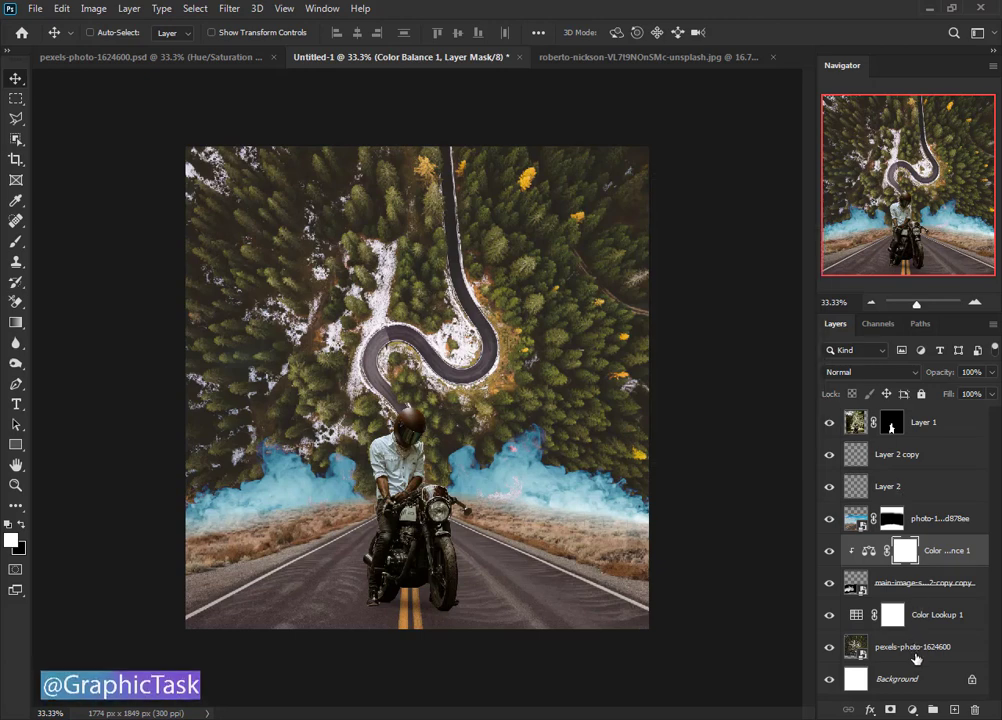
- Add a clipped Hue/Saturation layer with Hue -10 and Saturation +7
{"action": "left_click", "coordinate": [909, 710]}
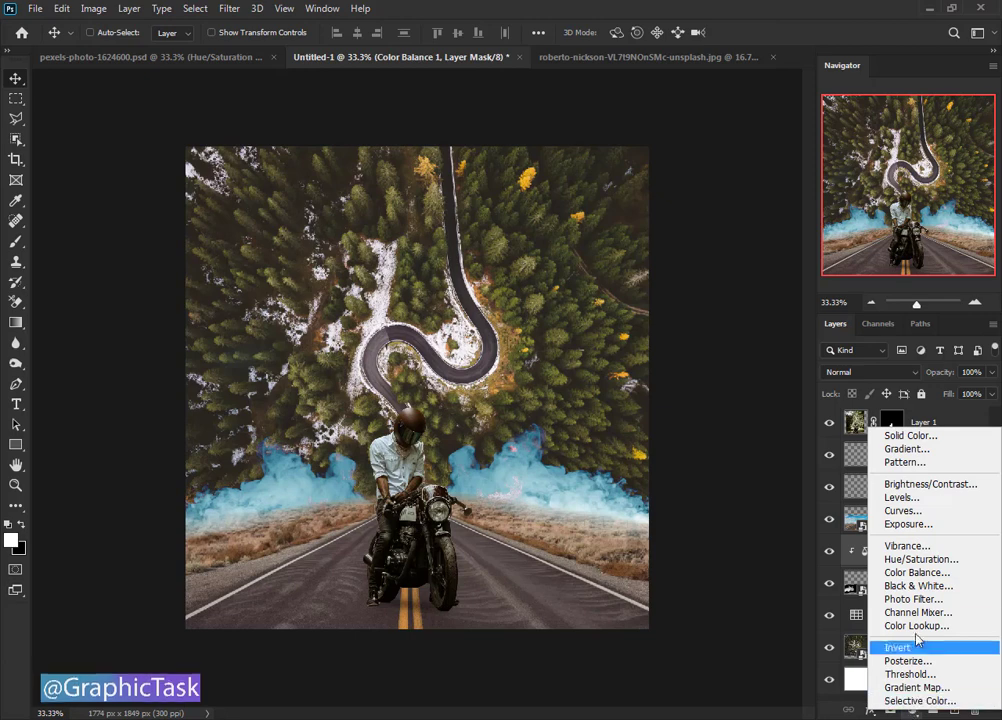
{"action": "left_click", "coordinate": [920, 559]}
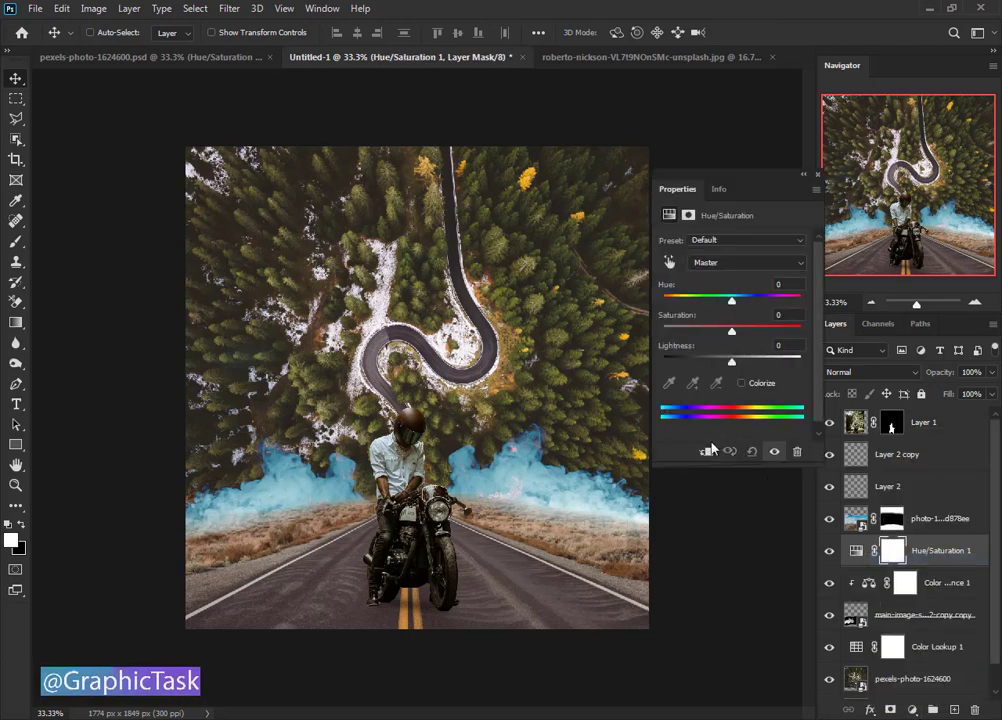
{"action": "left_click_drag", "start_coordinate": [733, 304], "coordinate": [727, 302]}
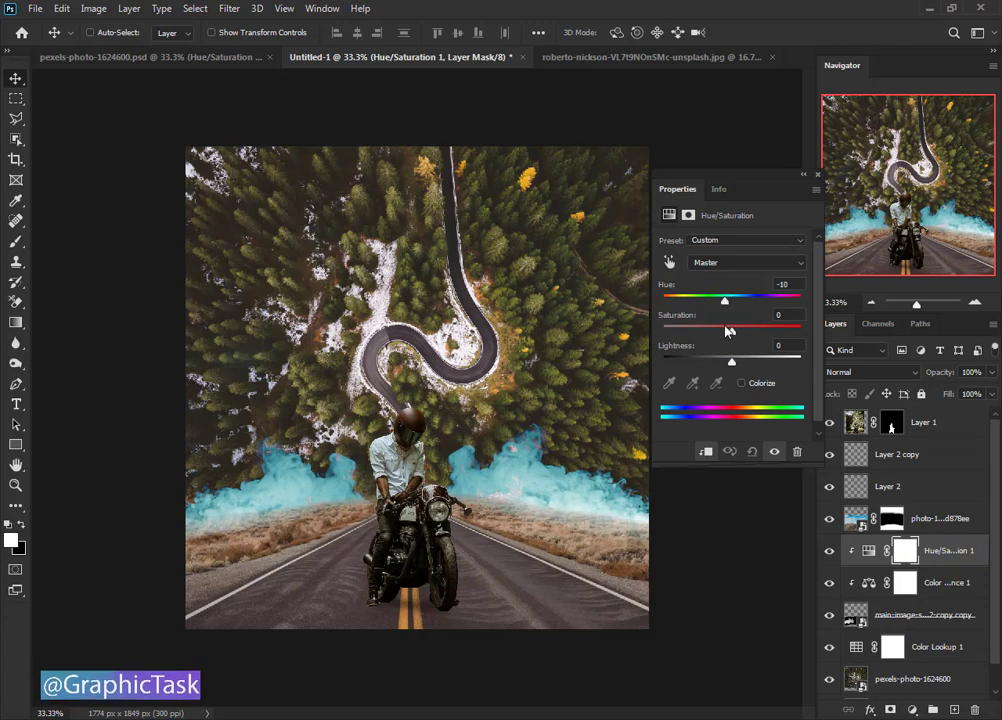
{"action": "left_click_drag", "start_coordinate": [727, 331], "coordinate": [737, 335]}
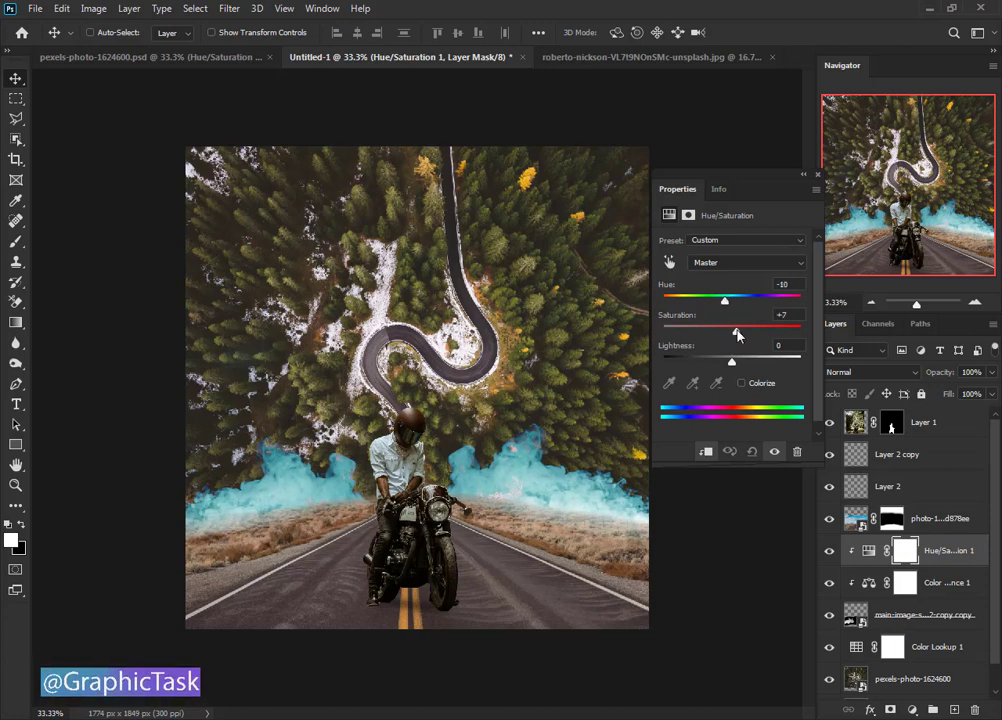
{"action": "left_click", "coordinate": [816, 177]}
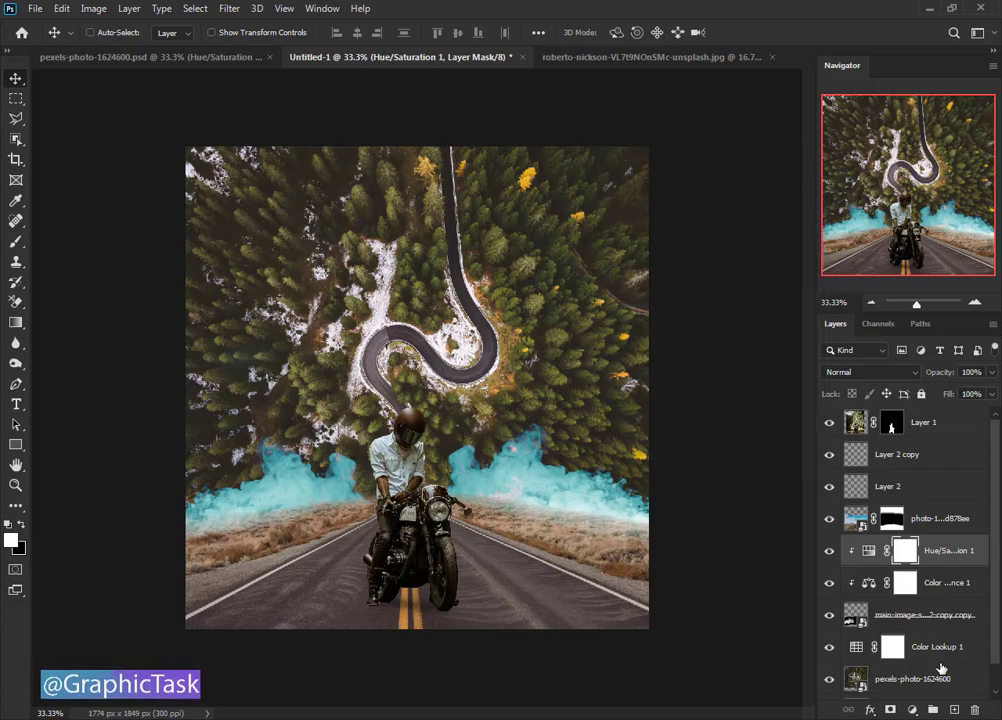
{"action": "left_click", "coordinate": [925, 679]}
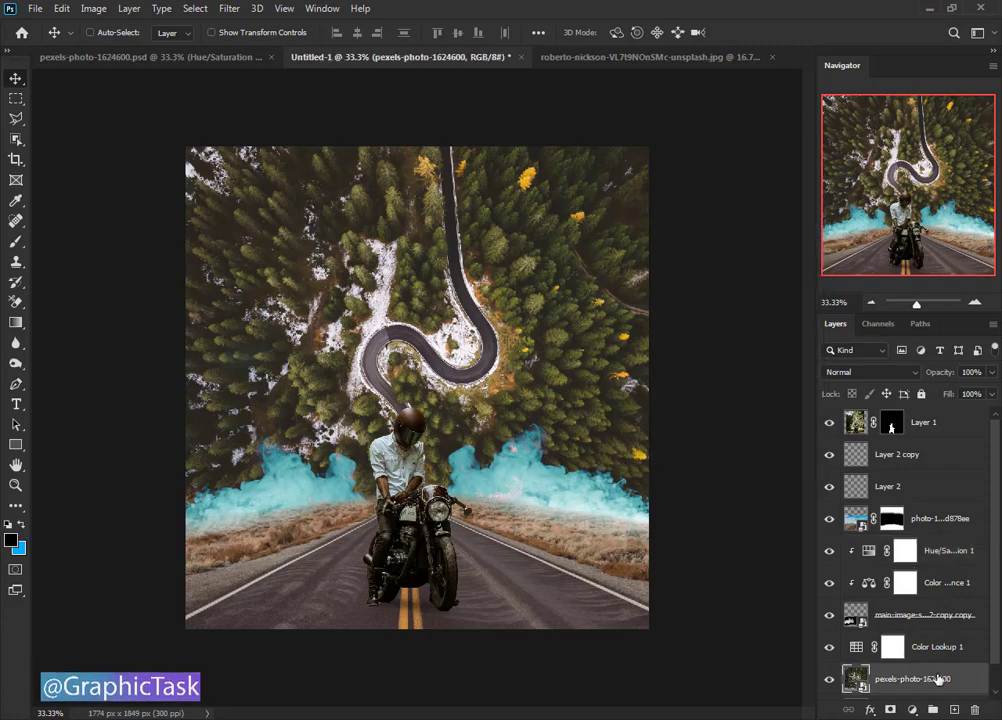
- Apply a Camera Raw Filter with Temperature -28 to the forest aerial photo
{"action": "left_click", "coordinate": [229, 8]}
{"action": "left_click", "coordinate": [287, 103]}
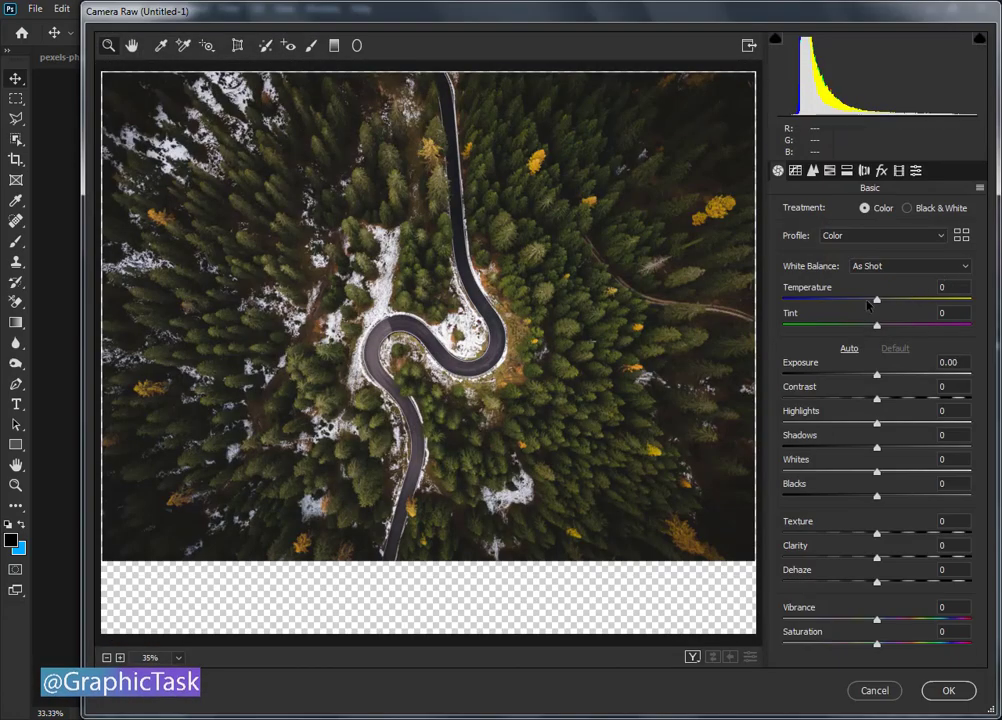
{"action": "left_click_drag", "start_coordinate": [877, 300], "coordinate": [851, 300]}
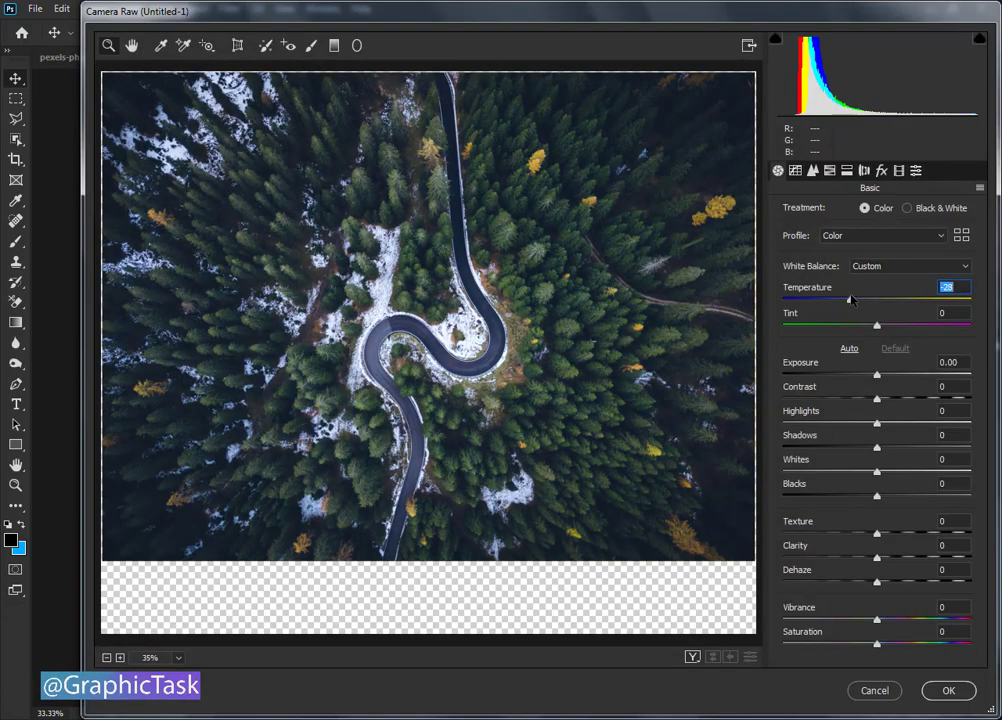
{"action": "left_click", "coordinate": [948, 692]}
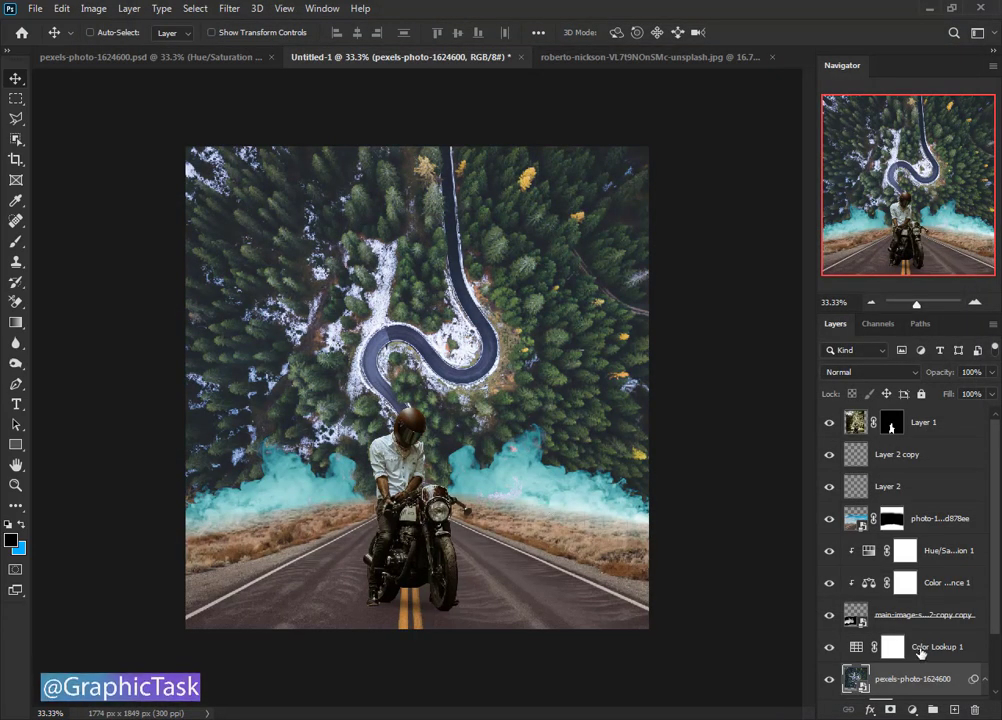
{"action": "left_click", "coordinate": [945, 552]}
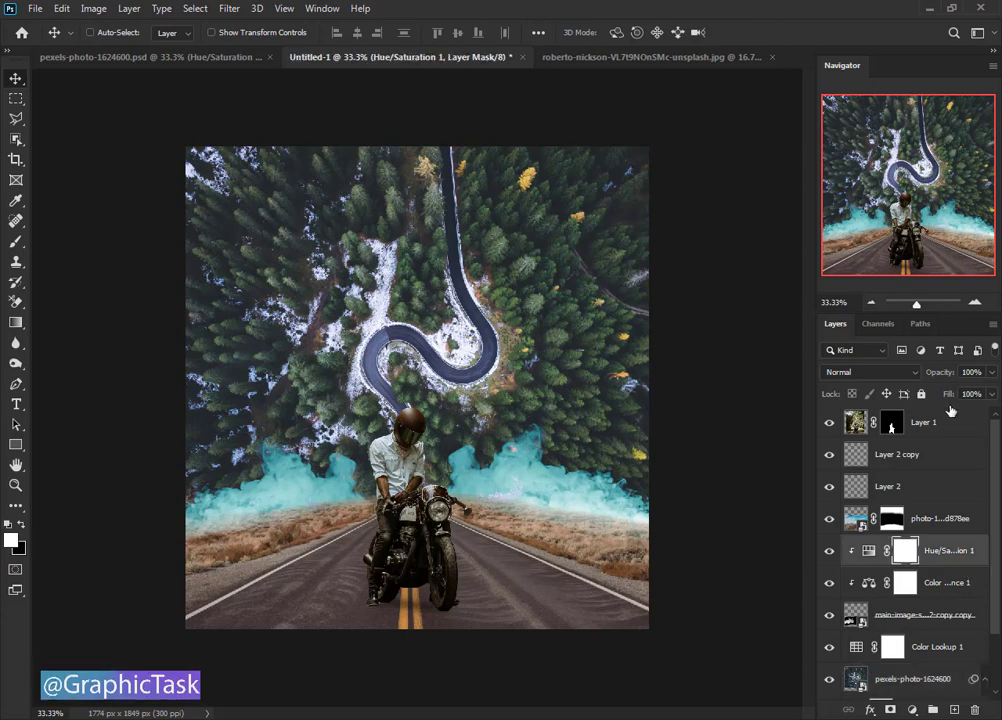
- Lower Hue/Saturation 1's opacity and reduce Color Balance 1 to 30% opacity
{"action": "left_click_drag", "start_coordinate": [940, 376], "coordinate": [903, 380]}
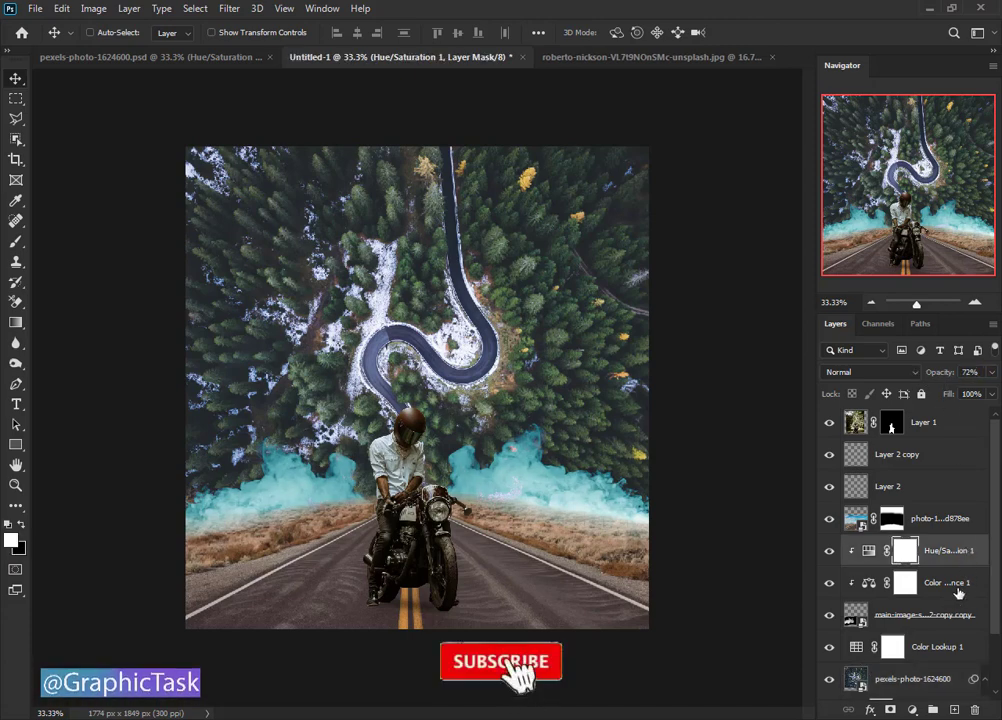
{"action": "left_click", "coordinate": [958, 592]}
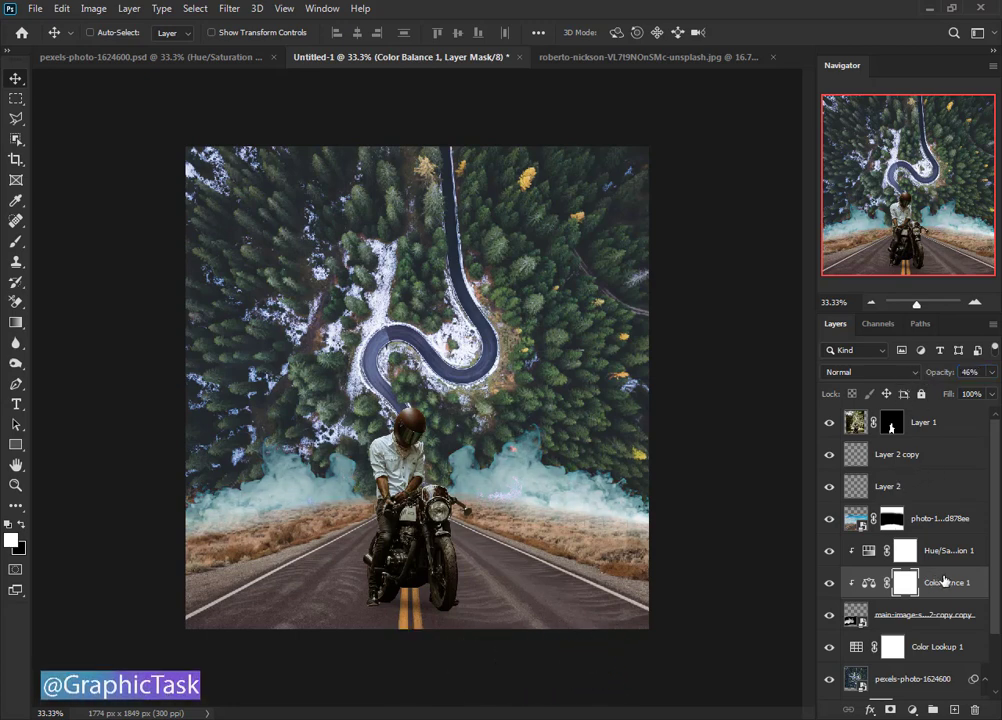
{"action": "left_click_drag", "start_coordinate": [922, 382], "coordinate": [925, 387]}
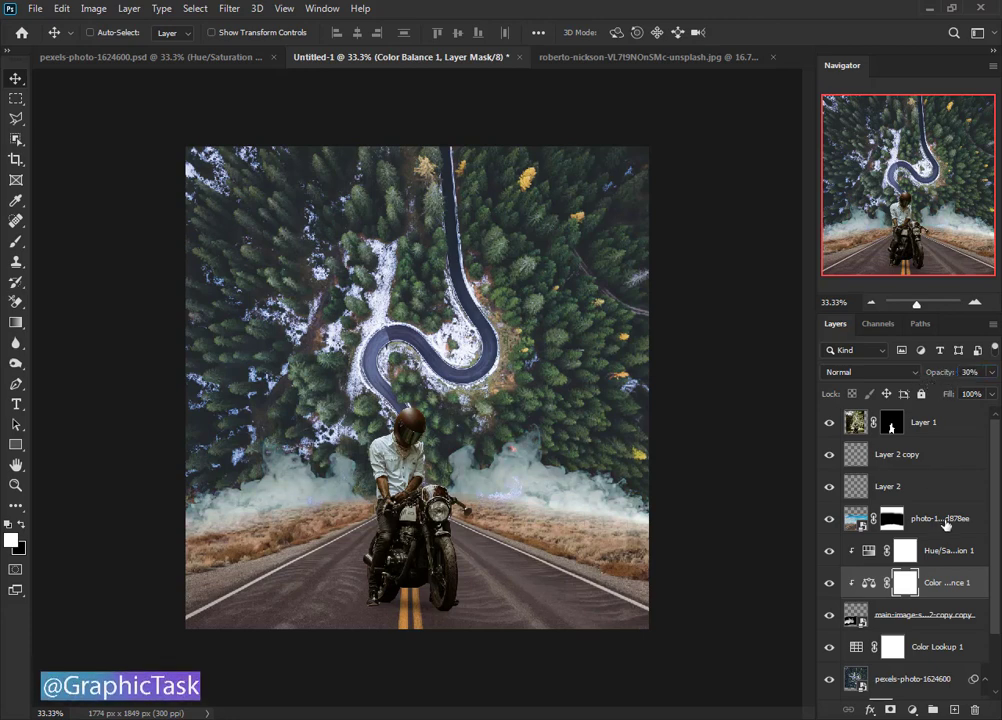
- Select Layer 2 copy, Layer 2 and Layer 1 together
{"action": "left_click", "coordinate": [927, 472]}
{"action": "left_click", "coordinate": [925, 488], "text": "shift"}
{"action": "left_click", "coordinate": [932, 424], "text": "shift"}
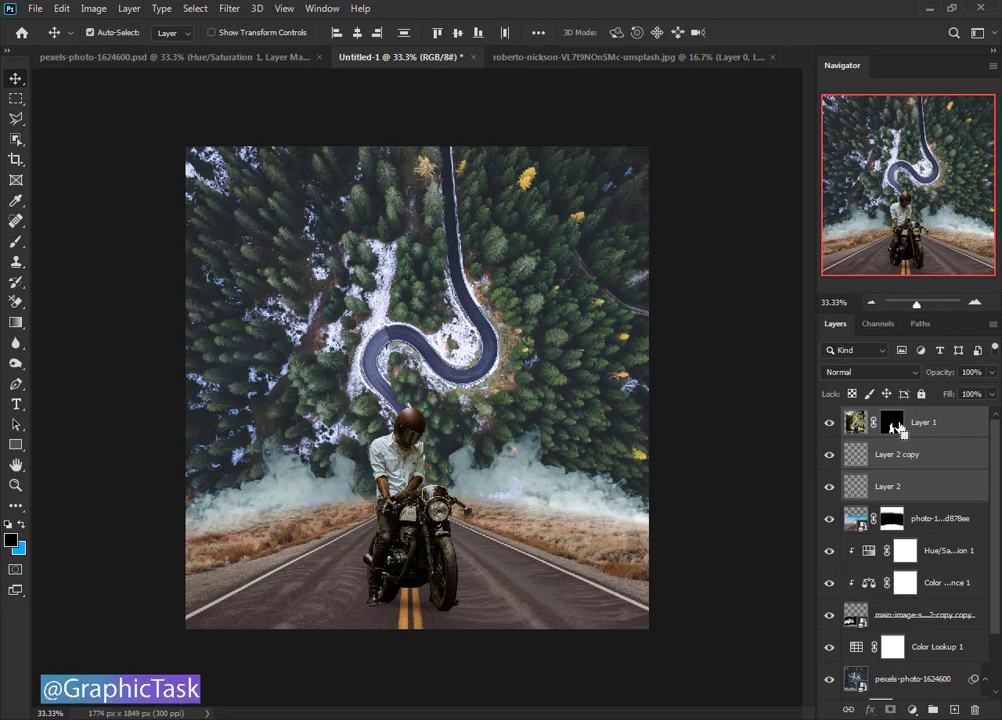
- Scale the motorcyclist and smoke layers to about 99.7%, then shift them left along the highway
{"action": "key", "text": "ctrl+t"}
{"action": "left_click_drag", "start_coordinate": [590, 148], "coordinate": [560, 192]}
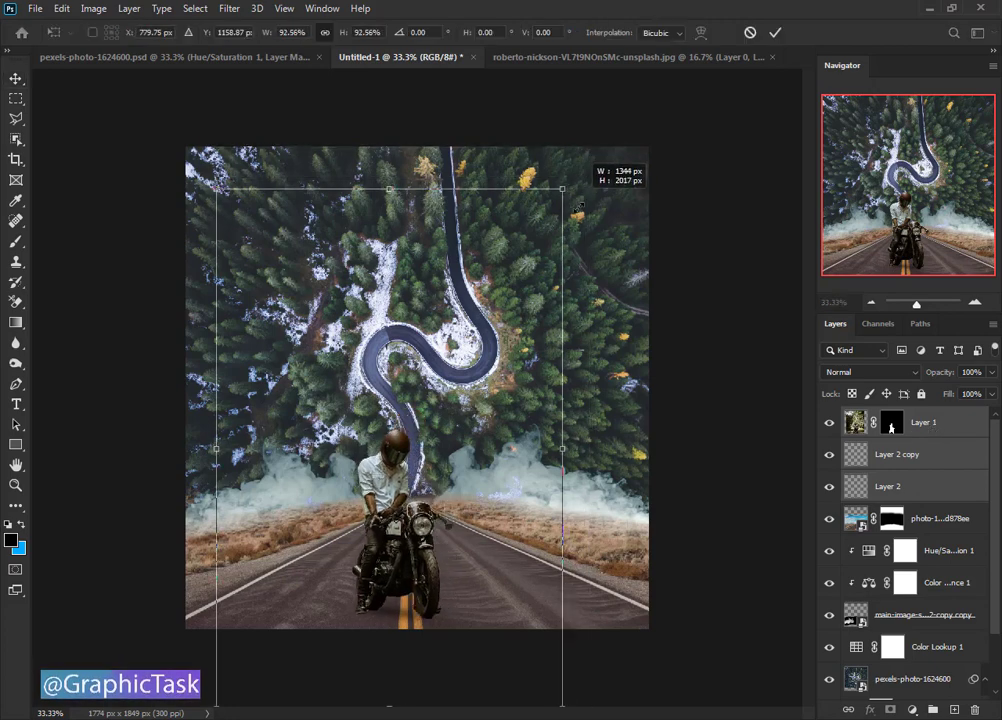
{"action": "left_click_drag", "start_coordinate": [454, 350], "coordinate": [467, 345]}
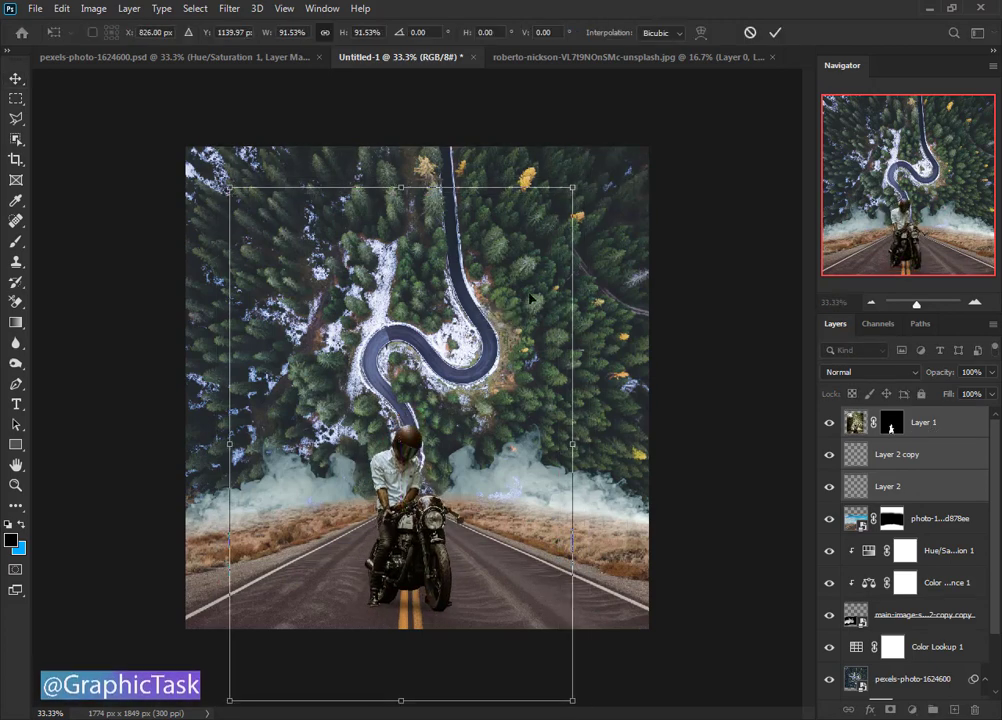
{"action": "left_click_drag", "start_coordinate": [569, 236], "coordinate": [558, 258]}
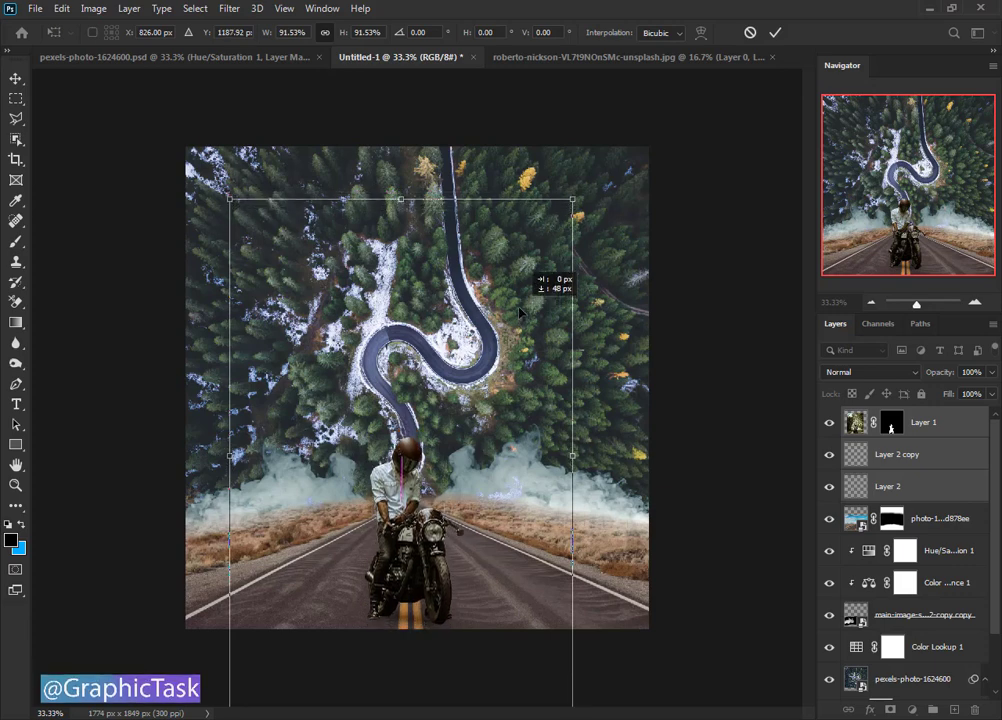
{"action": "left_click_drag", "start_coordinate": [572, 199], "coordinate": [584, 154]}
{"action": "left_click_drag", "start_coordinate": [498, 304], "coordinate": [495, 313]}
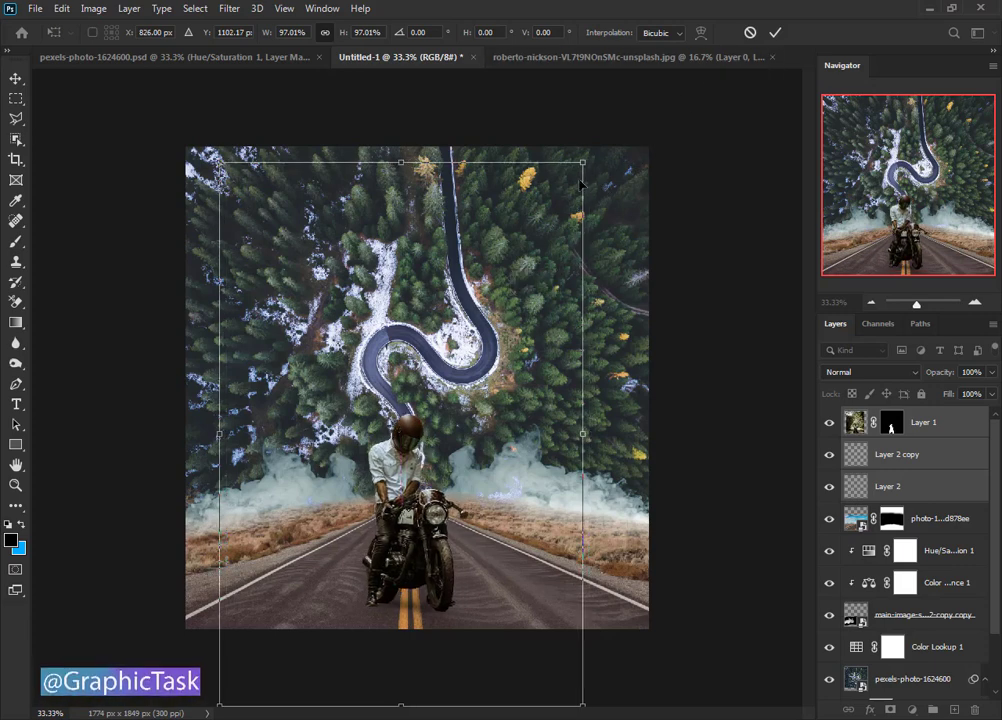
{"action": "left_click_drag", "start_coordinate": [584, 160], "coordinate": [593, 148]}
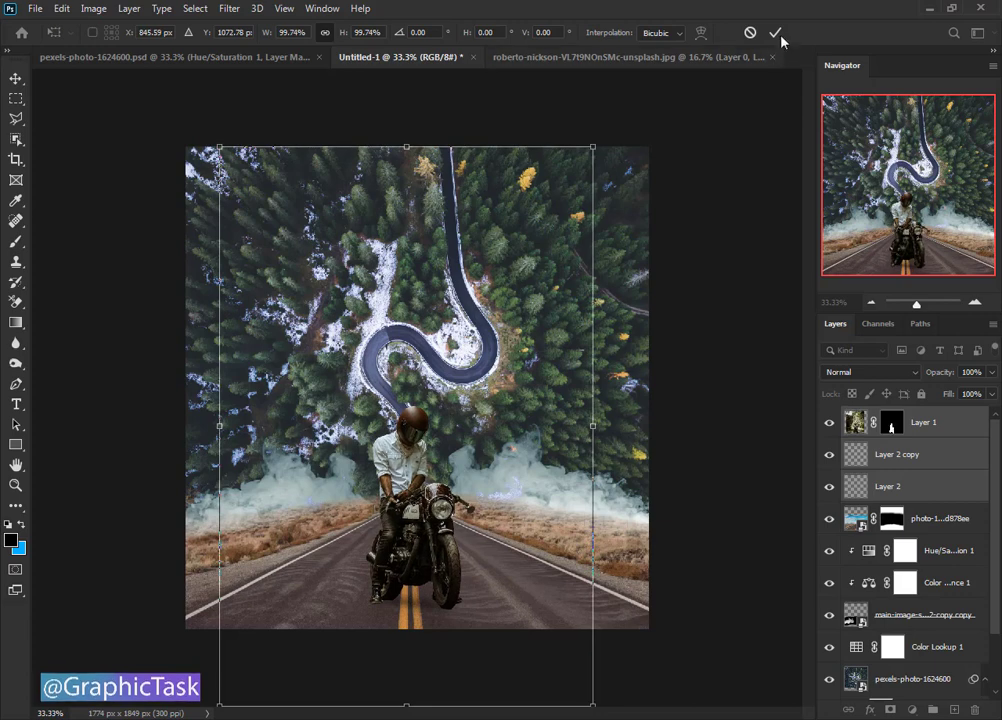
{"action": "left_click", "coordinate": [776, 33]}
{"action": "mouse_move", "coordinate": [500, 390]}
{"action": "left_mouse_down"}
{"action": "mouse_move", "coordinate": [489, 394]}
{"action": "mouse_move", "coordinate": [499, 395]}
{"action": "left_mouse_up"}
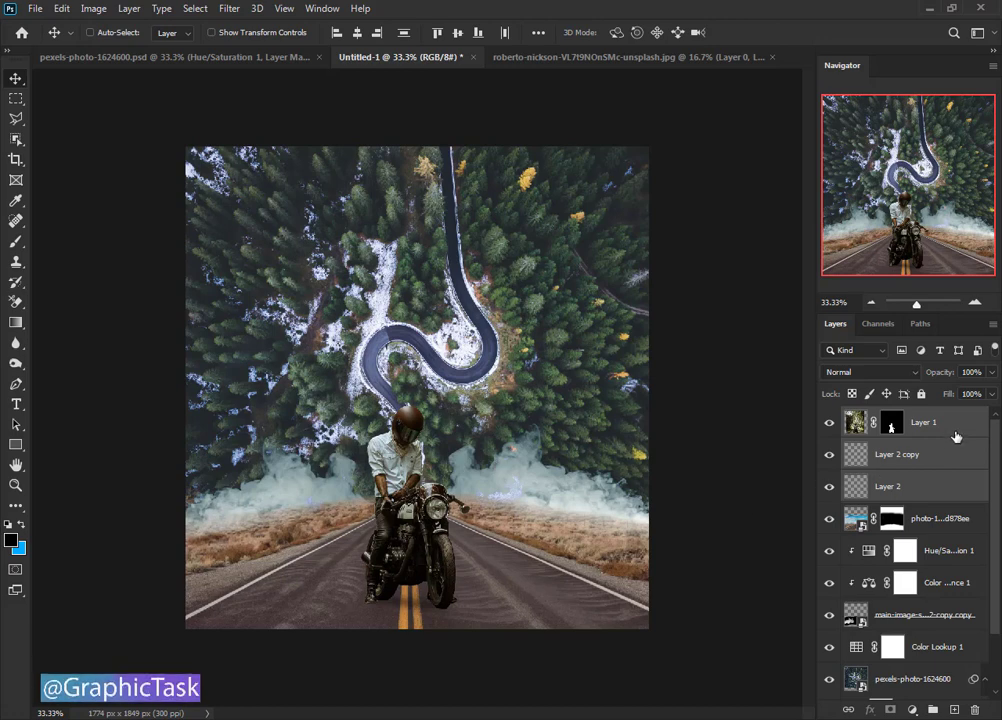
- Add a Color Lookup layer above Layer 1 using DropBlues.3DL at 96% opacity
{"action": "left_click", "coordinate": [955, 436]}
{"action": "left_click", "coordinate": [911, 711]}
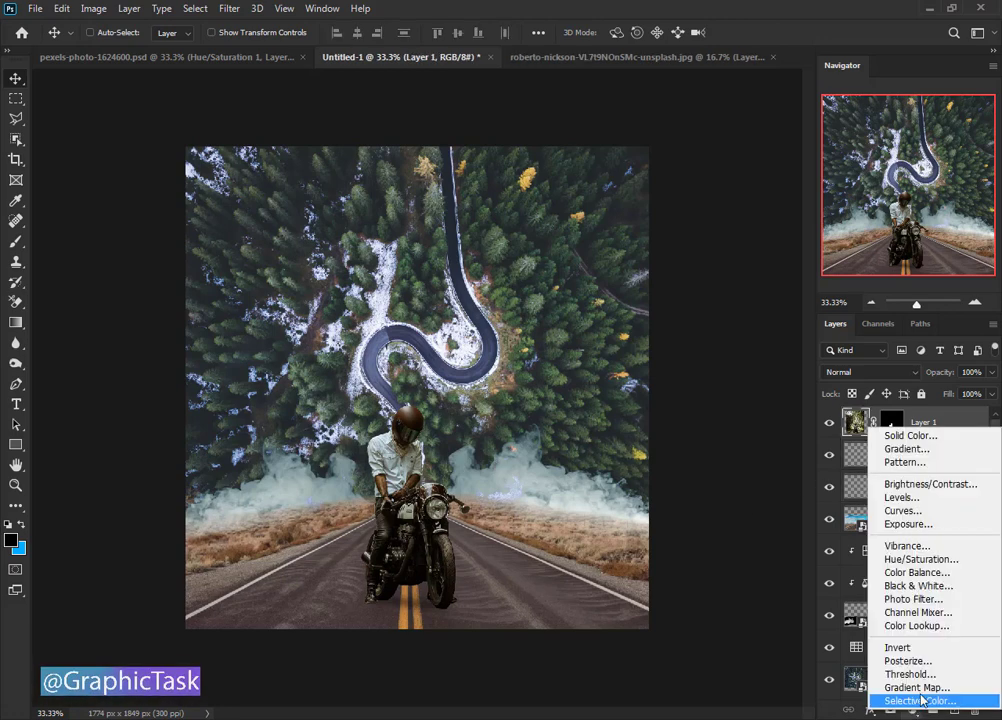
{"action": "left_click", "coordinate": [925, 622]}
{"action": "left_click", "coordinate": [767, 250]}
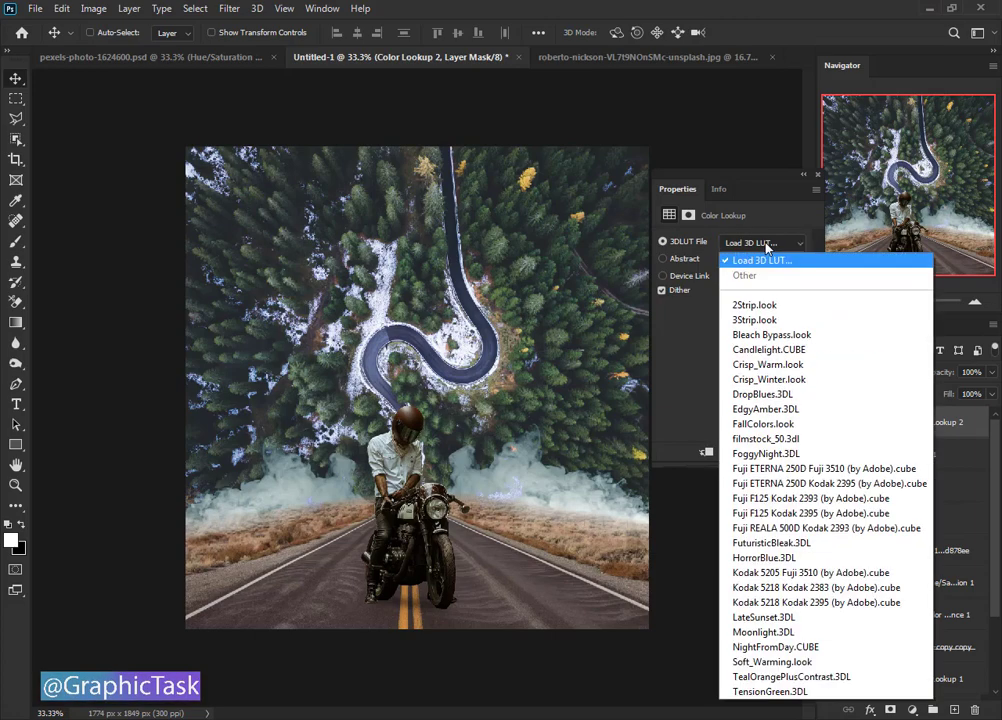
{"action": "left_click", "coordinate": [796, 396]}
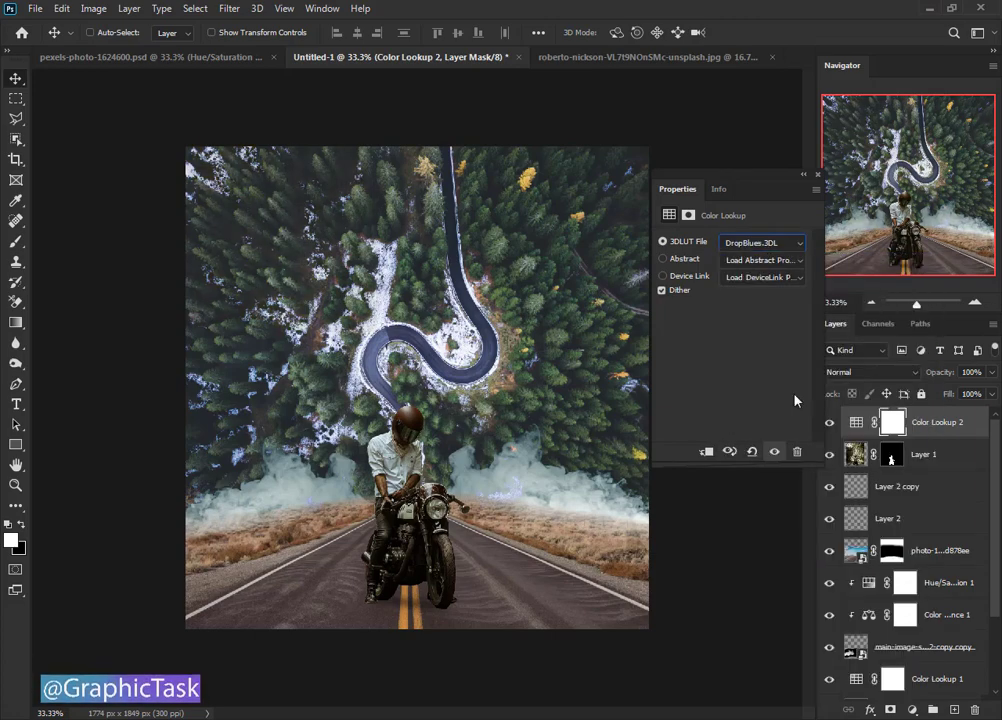
{"action": "left_click", "coordinate": [818, 177]}
{"action": "left_click_drag", "start_coordinate": [951, 373], "coordinate": [947, 375]}
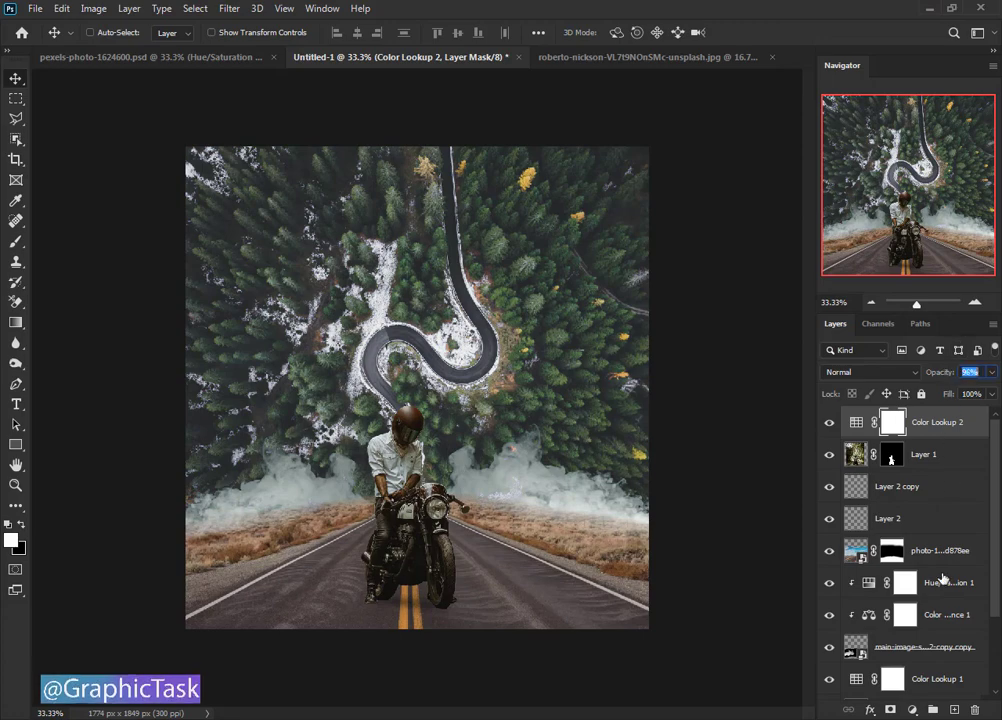
- Add a second Color Lookup layer using FallColors.look at 29% opacity
{"action": "left_click", "coordinate": [912, 710]}
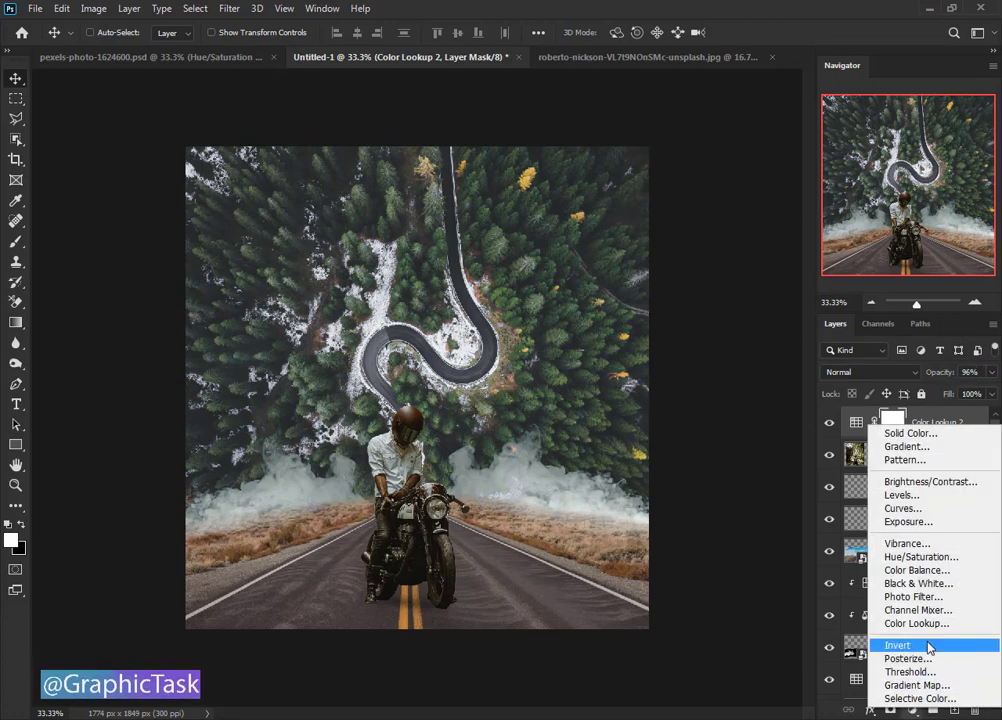
{"action": "left_click", "coordinate": [925, 623]}
{"action": "left_click", "coordinate": [758, 243]}
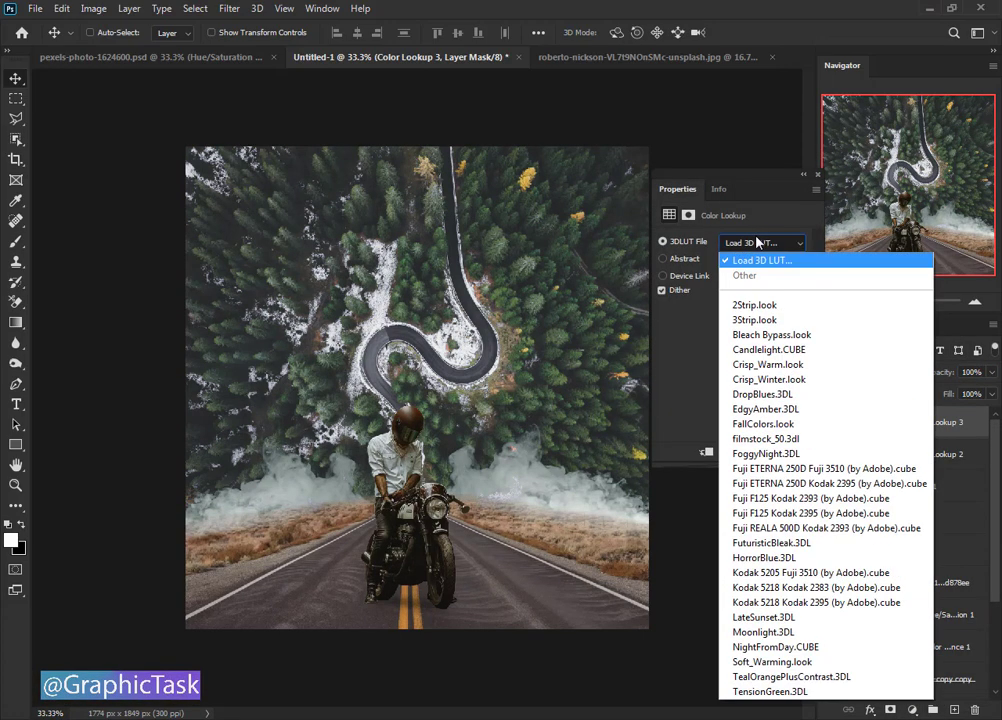
{"action": "left_click", "coordinate": [763, 424]}
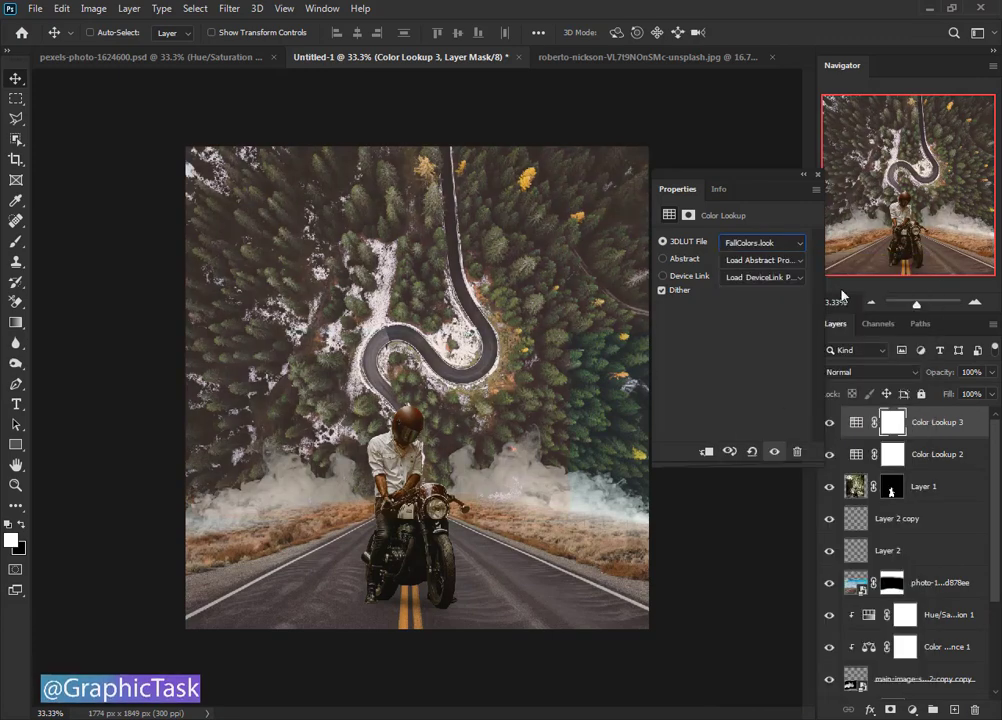
{"action": "left_click", "coordinate": [815, 177]}
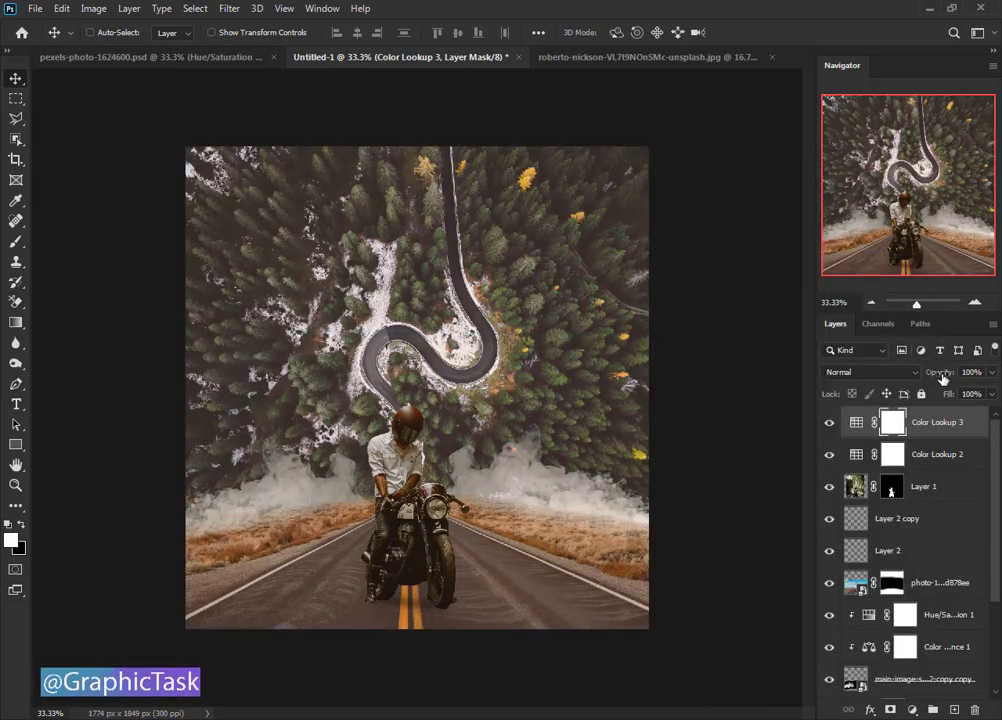
{"action": "left_click_drag", "start_coordinate": [897, 381], "coordinate": [886, 390]}
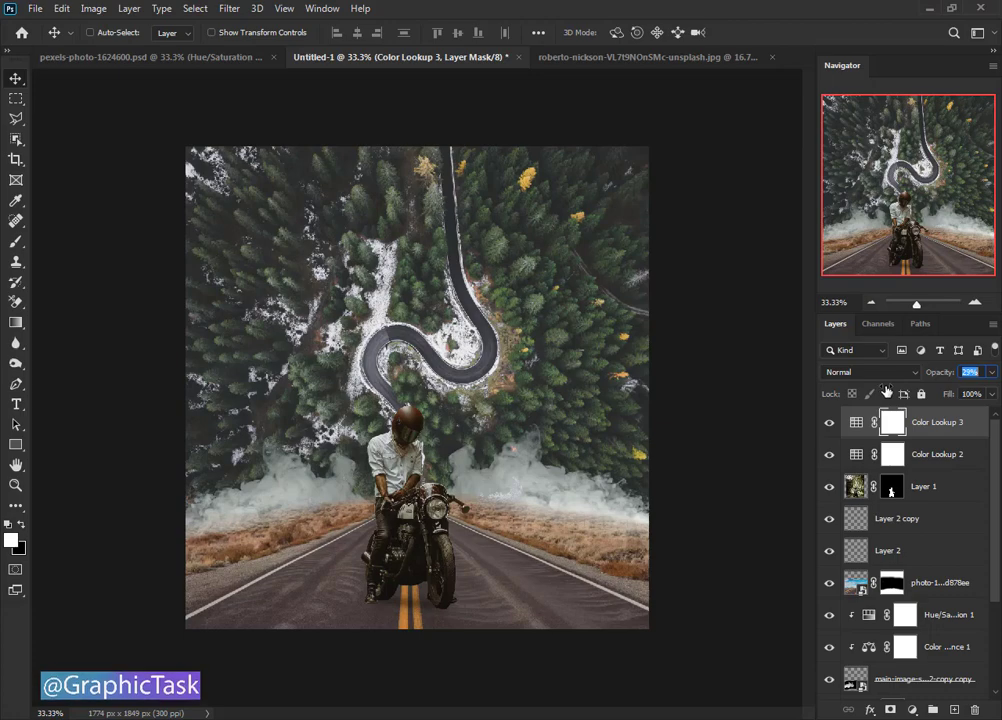
- Create Layer 3, fill it with the merged composite via Apply Image, then apply Auto Contrast
{"action": "left_click", "coordinate": [955, 712]}
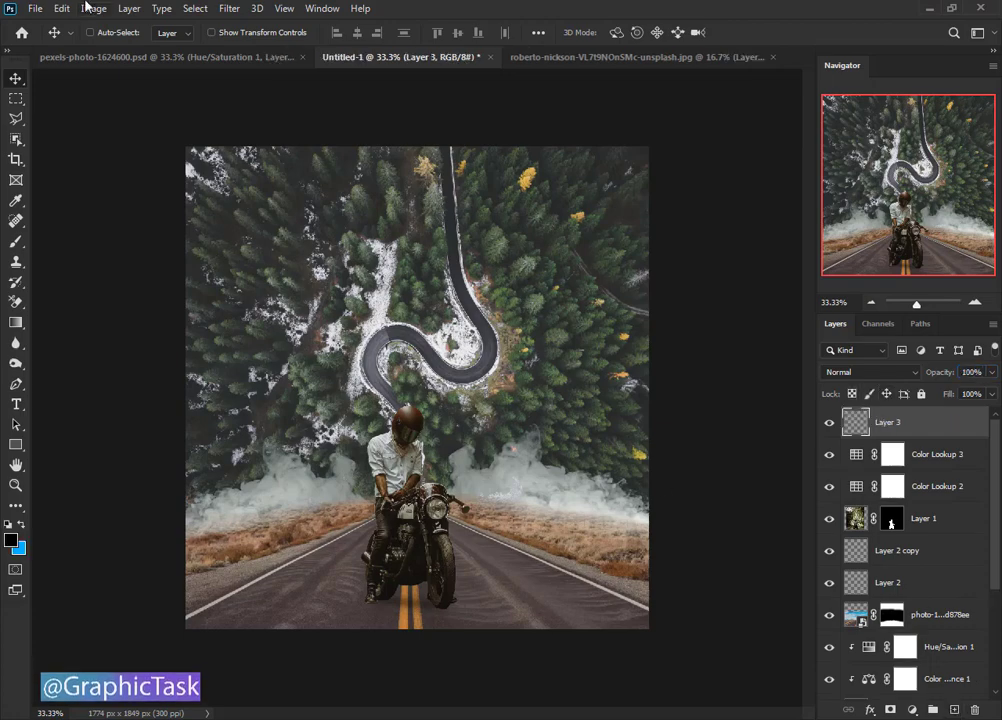
{"action": "left_click", "coordinate": [93, 8]}
{"action": "left_click", "coordinate": [199, 240]}
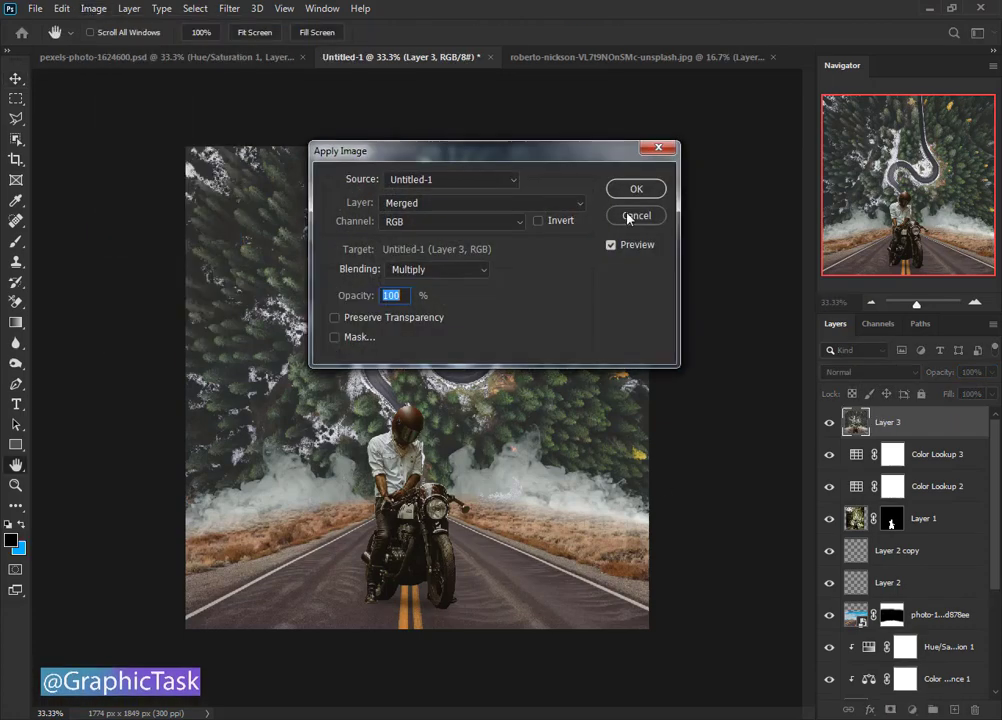
{"action": "left_click", "coordinate": [624, 199]}
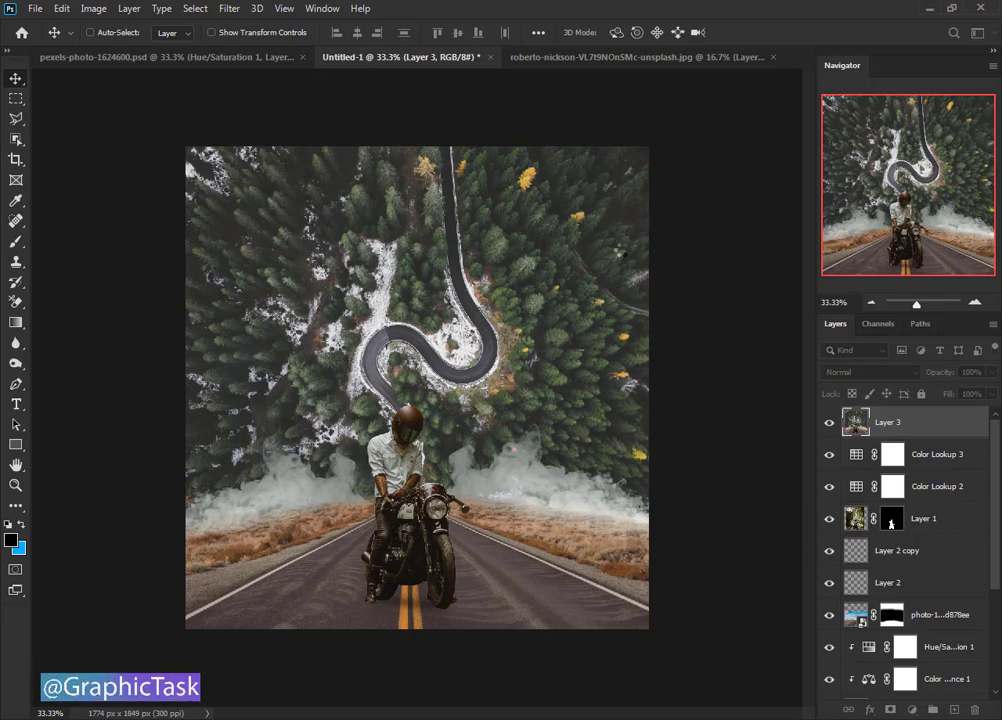
{"action": "left_click", "coordinate": [100, 8]}
{"action": "left_click", "coordinate": [148, 89]}
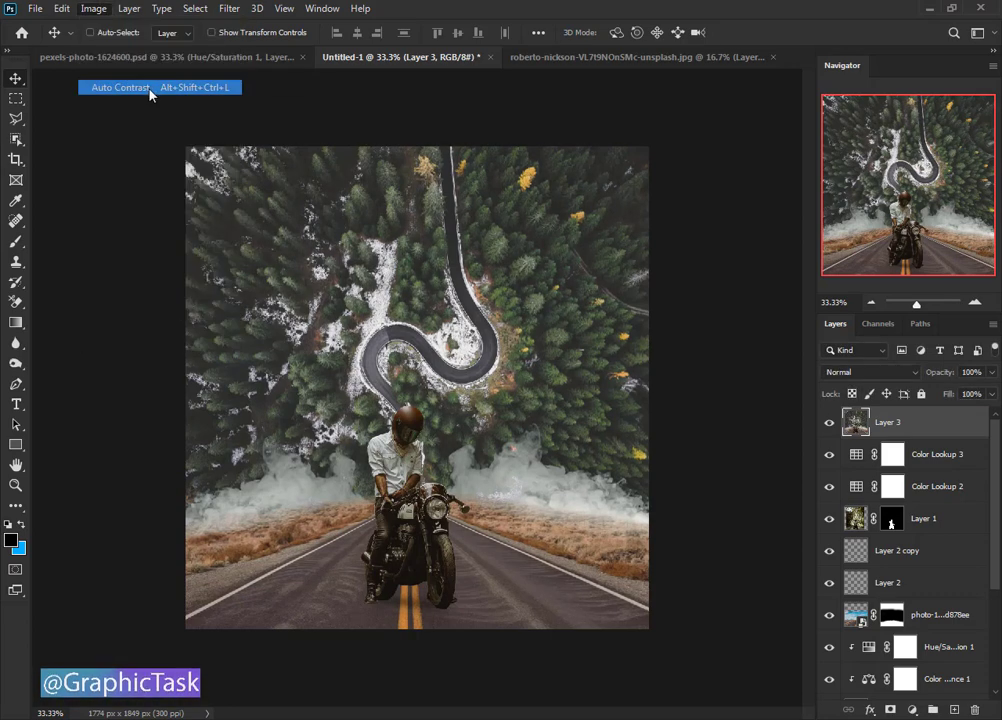
- Apply Camera Raw to Layer 3: Temperature -5, Exposure -0.20, Highlights +8, Shadows +40, Whites -4, Blacks -12
{"action": "left_click", "coordinate": [229, 8]}
{"action": "left_click", "coordinate": [276, 104]}
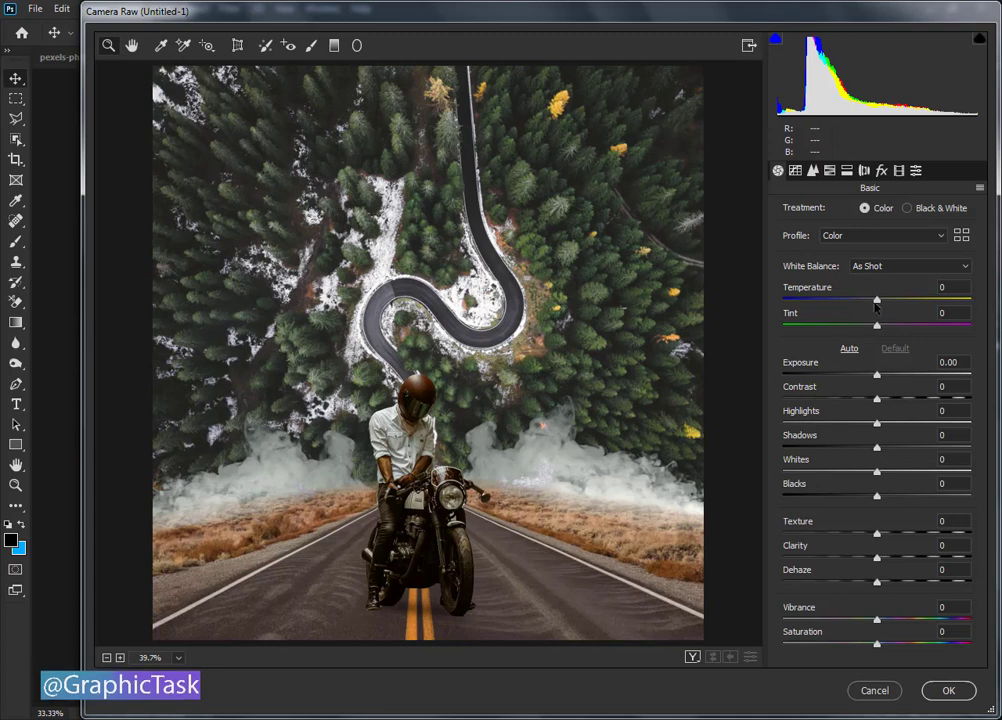
{"action": "left_click_drag", "start_coordinate": [878, 300], "coordinate": [872, 300]}
{"action": "left_click_drag", "start_coordinate": [877, 375], "coordinate": [877, 376]}
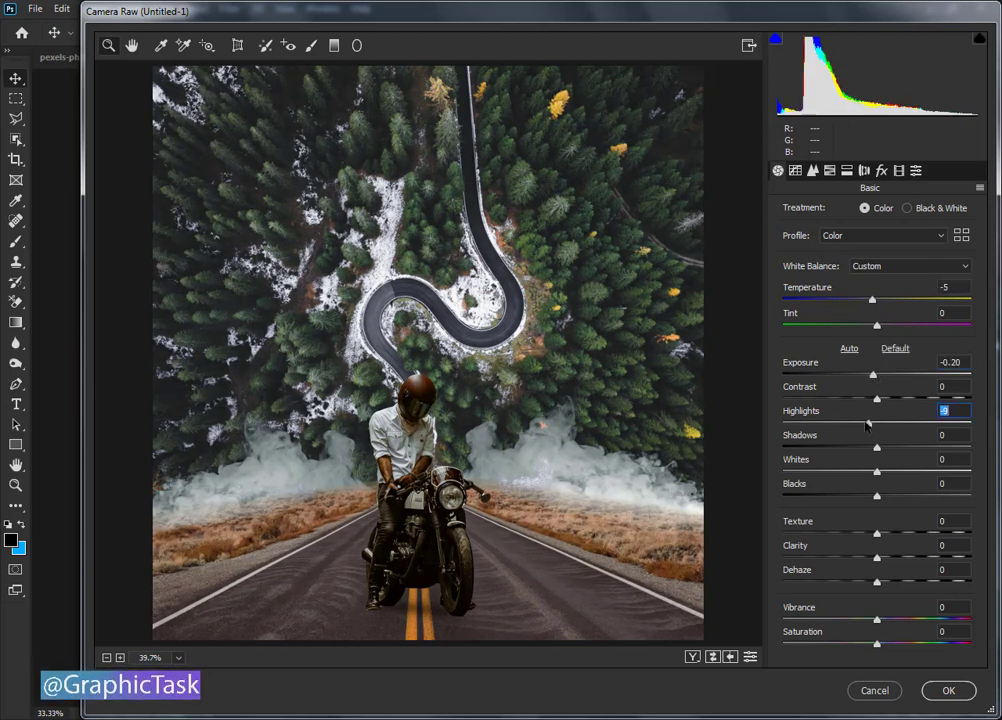
{"action": "mouse_move", "coordinate": [877, 423]}
{"action": "left_mouse_down"}
{"action": "mouse_move", "coordinate": [891, 423]}
{"action": "mouse_move", "coordinate": [895, 477]}
{"action": "mouse_move", "coordinate": [877, 476]}
{"action": "mouse_move", "coordinate": [864, 497]}
{"action": "mouse_move", "coordinate": [893, 476]}
{"action": "mouse_move", "coordinate": [881, 484]}
{"action": "left_mouse_up"}
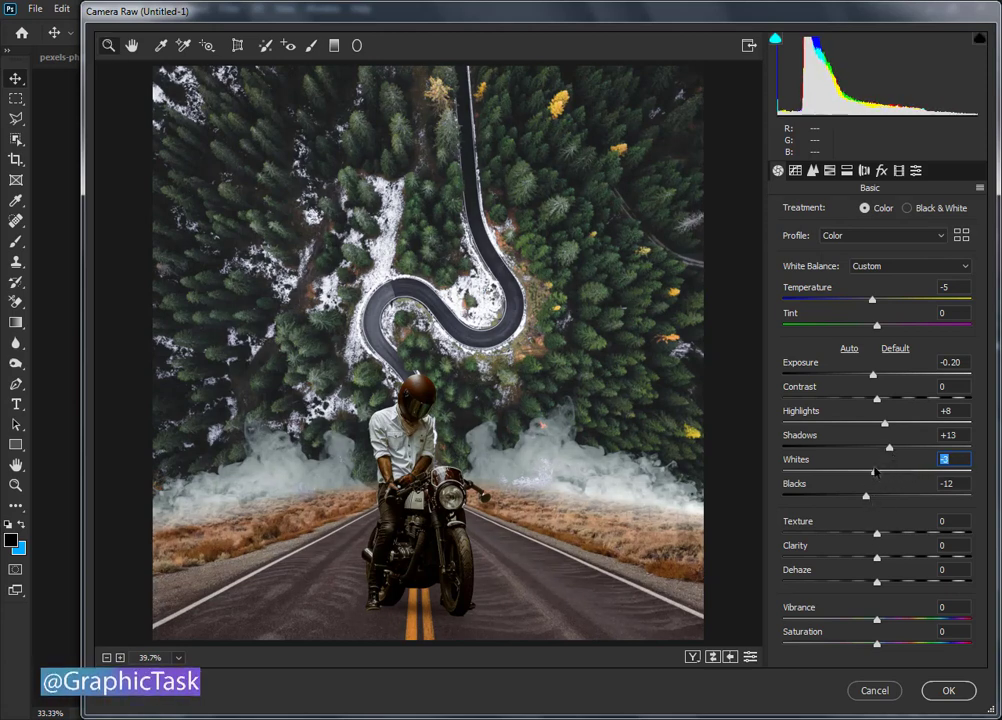
{"action": "left_click_drag", "start_coordinate": [875, 472], "coordinate": [913, 450]}
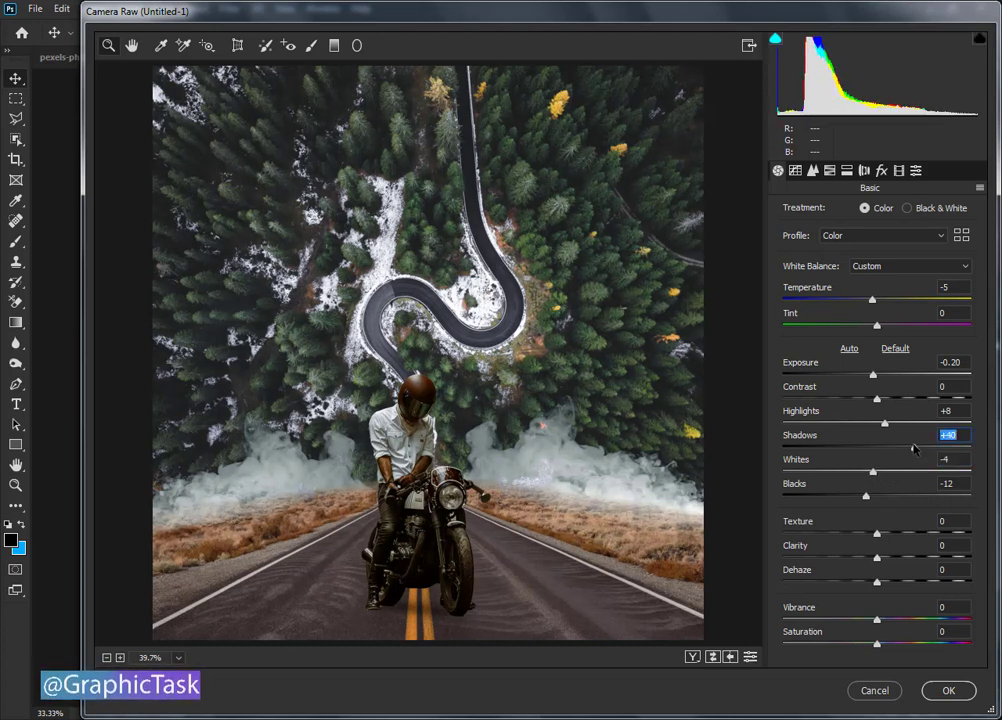
{"action": "left_click", "coordinate": [948, 690]}
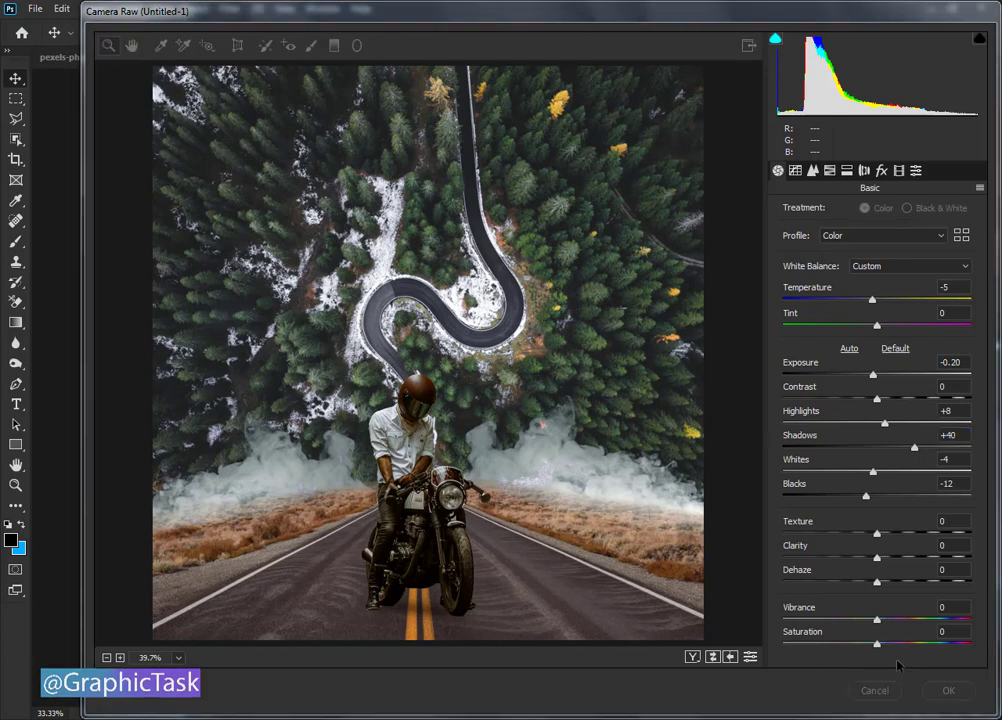